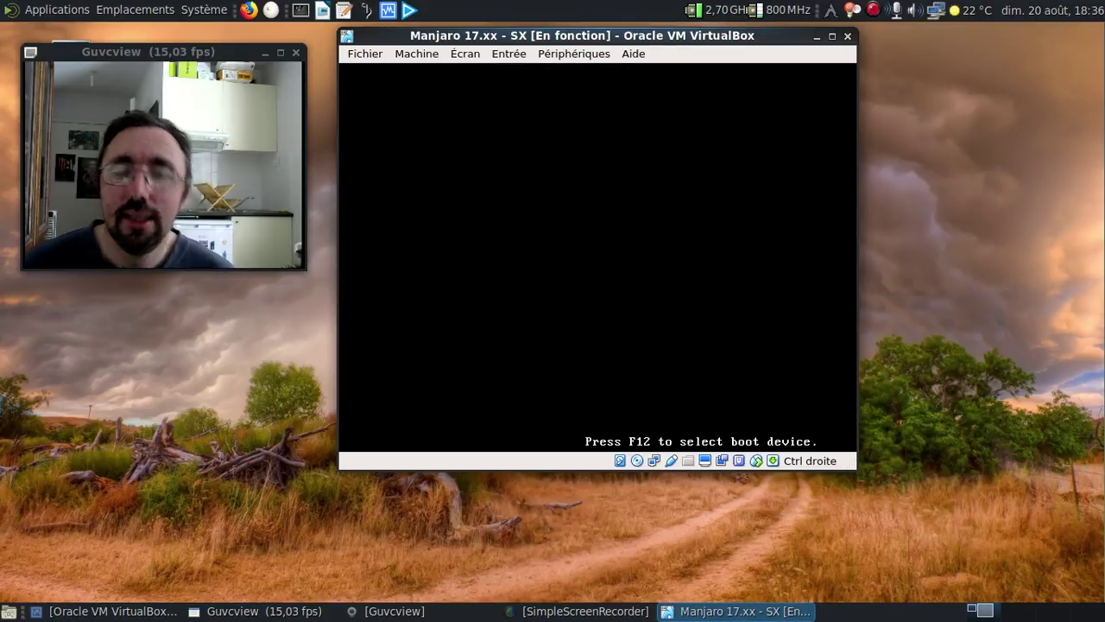
Boot the Manjaro guest past GRUB and sign in with the user's password
key(Return)
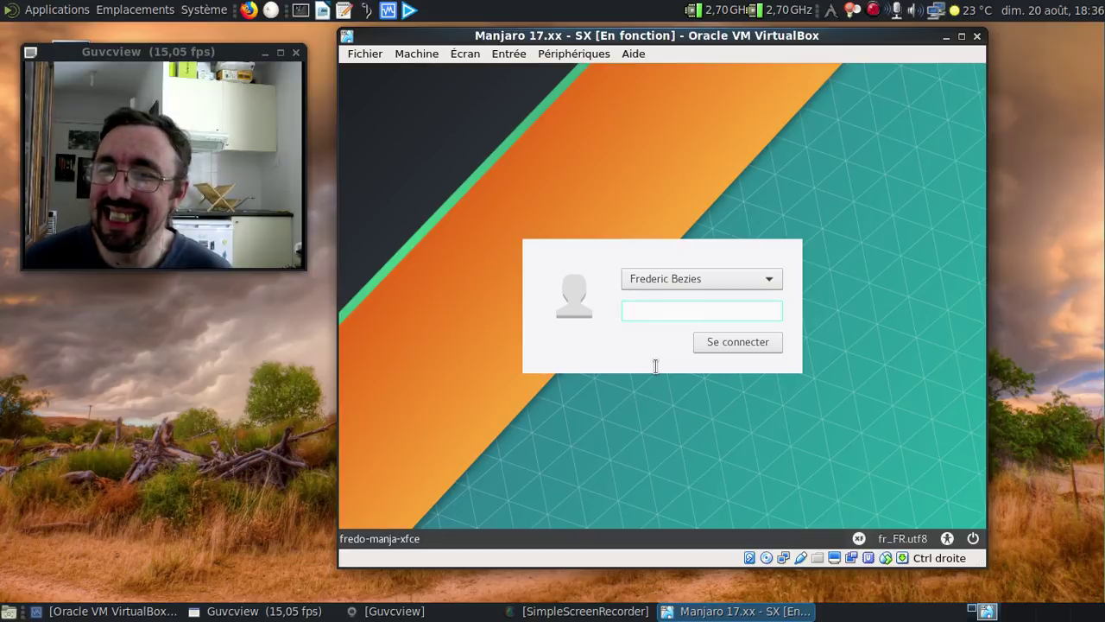
text(•••••••••)
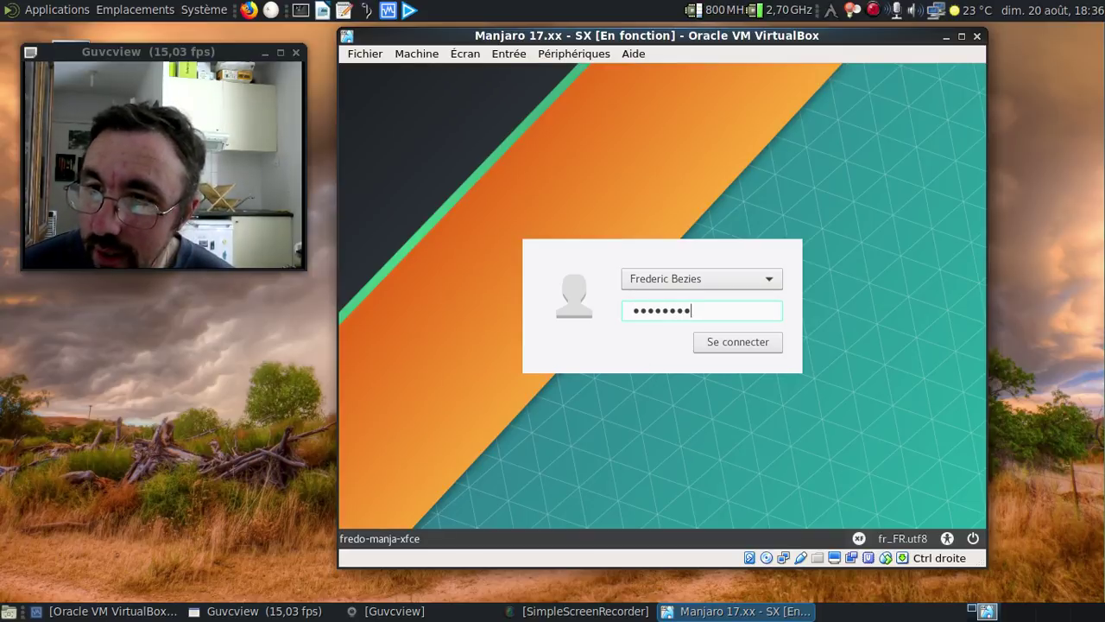
key(Return)
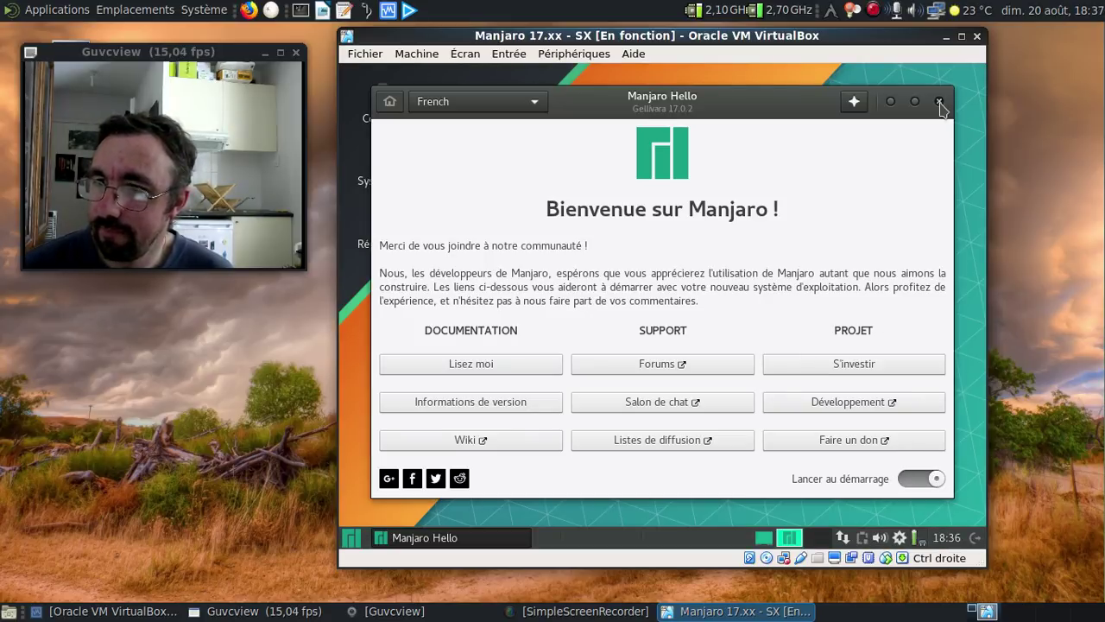
Close Manjaro Hello, launch Pamac from the tray icon, and search for 'manjaro s'
click(939, 101)
right_click(900, 537)
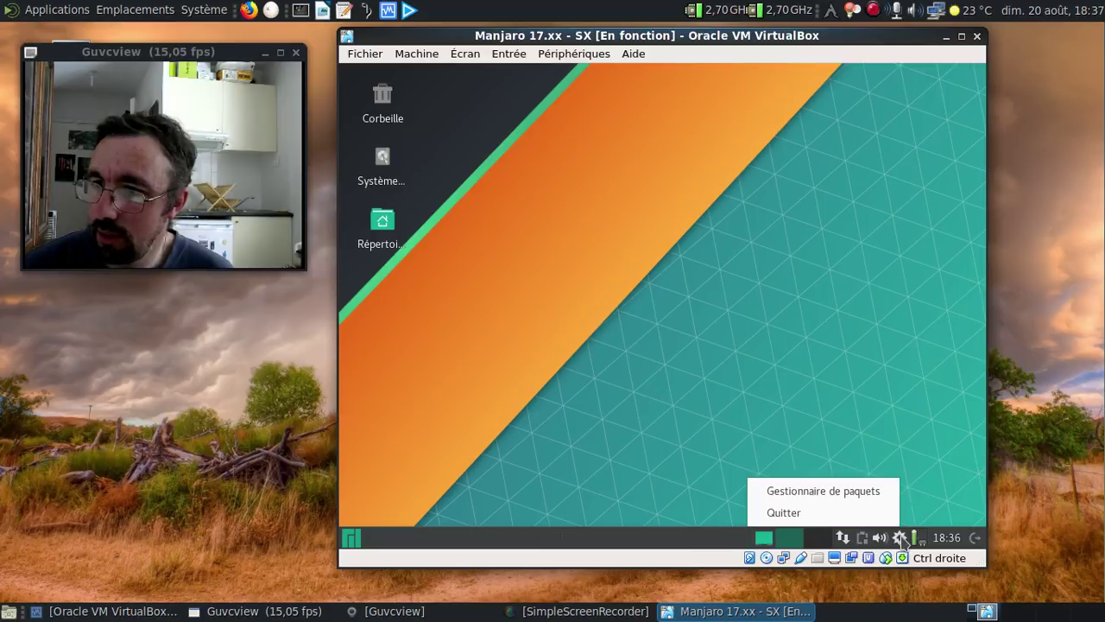
click(859, 496)
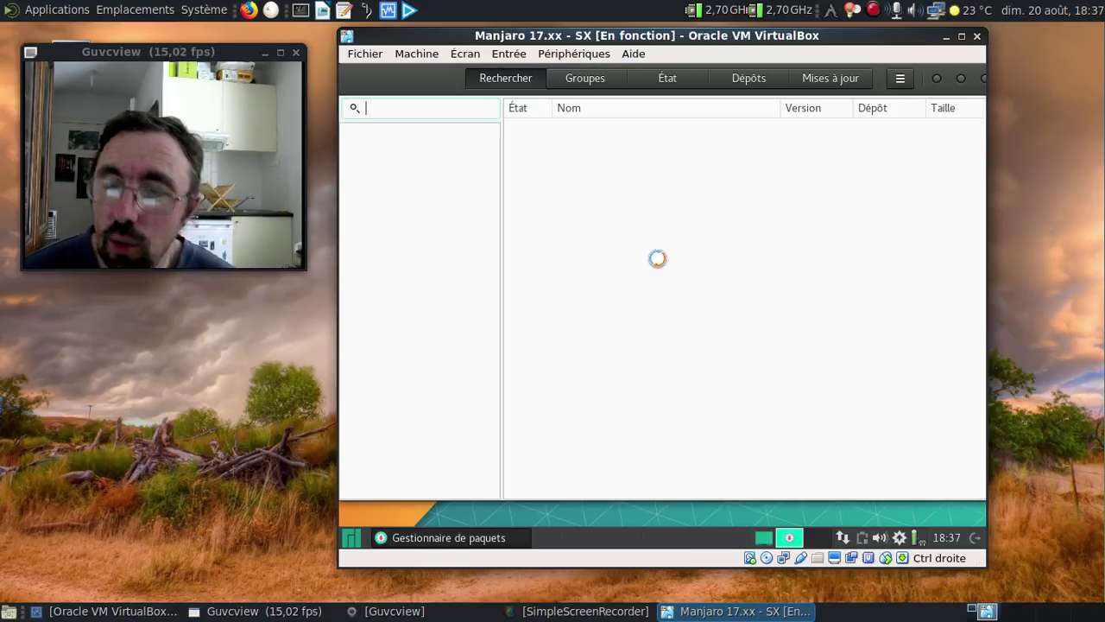
text(manjaro sx)
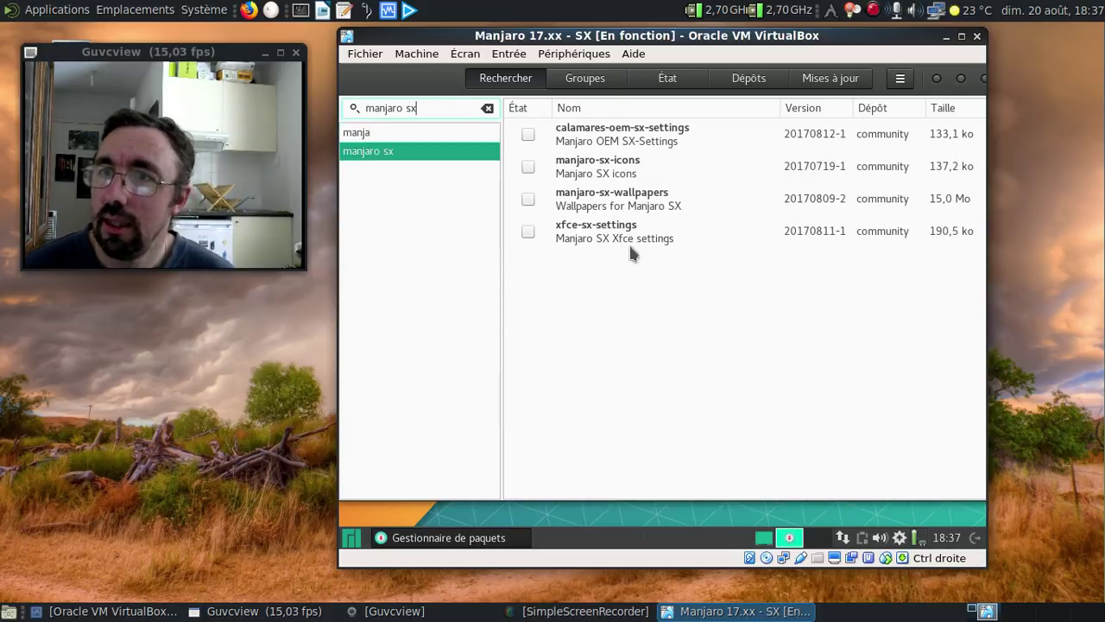
Mark manjaro-sx-icons, manjaro-sx-wallpapers and xfce-sx-settings, search 'linux-sx', and apply the changes
click(529, 165)
click(528, 200)
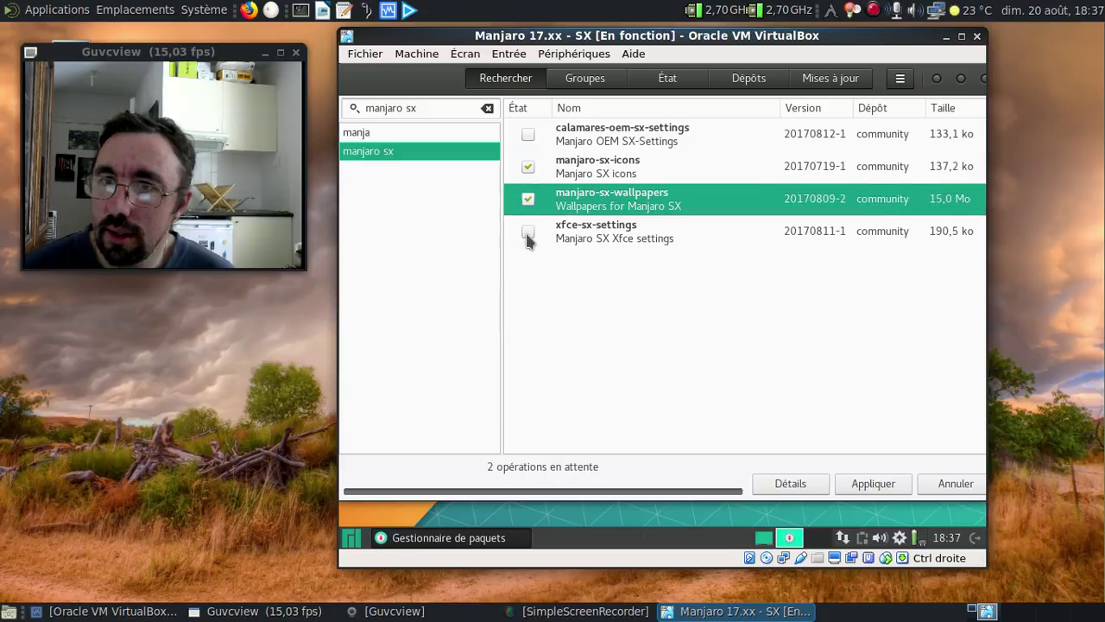
click(529, 231)
drag(435, 113, 352, 108)
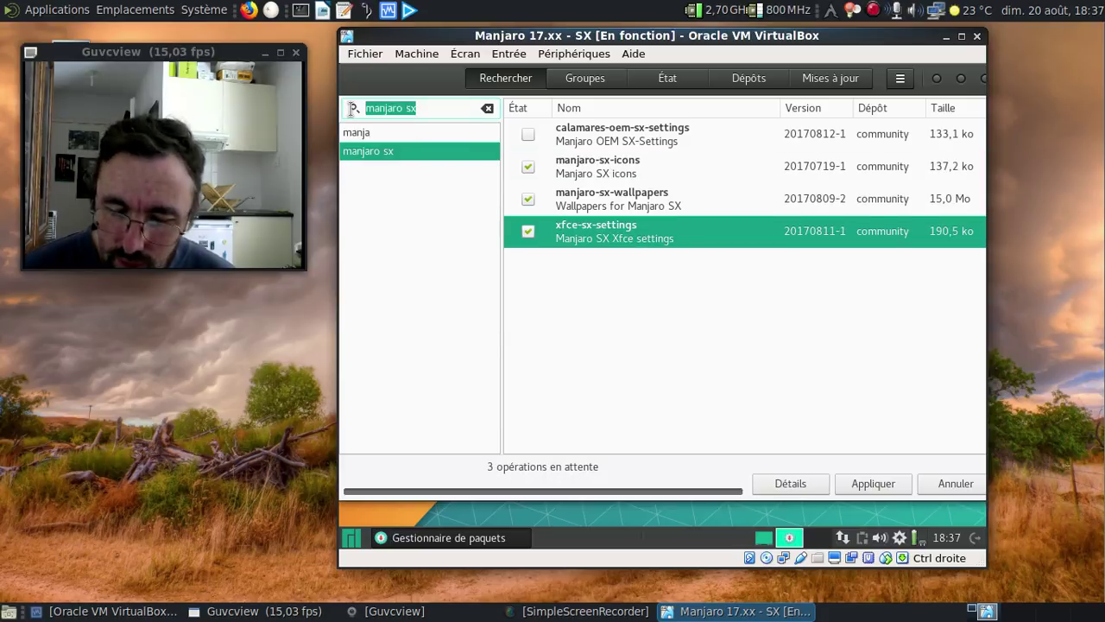
text(linux-sx)
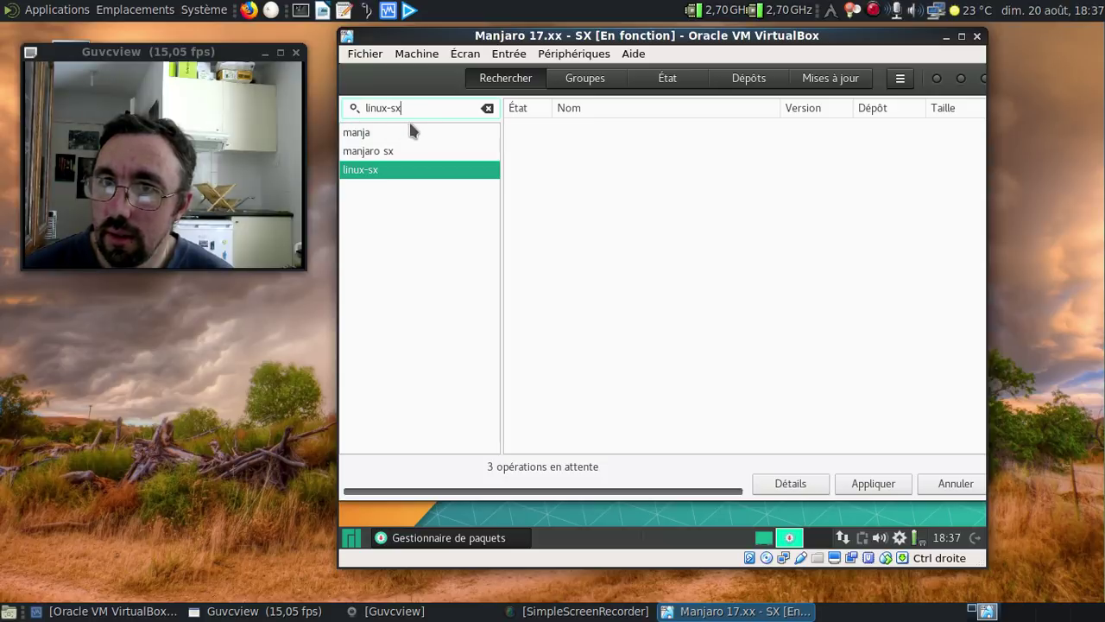
key(BackSpace)
key(BackSpace)
key(BackSpace)
text( sx)
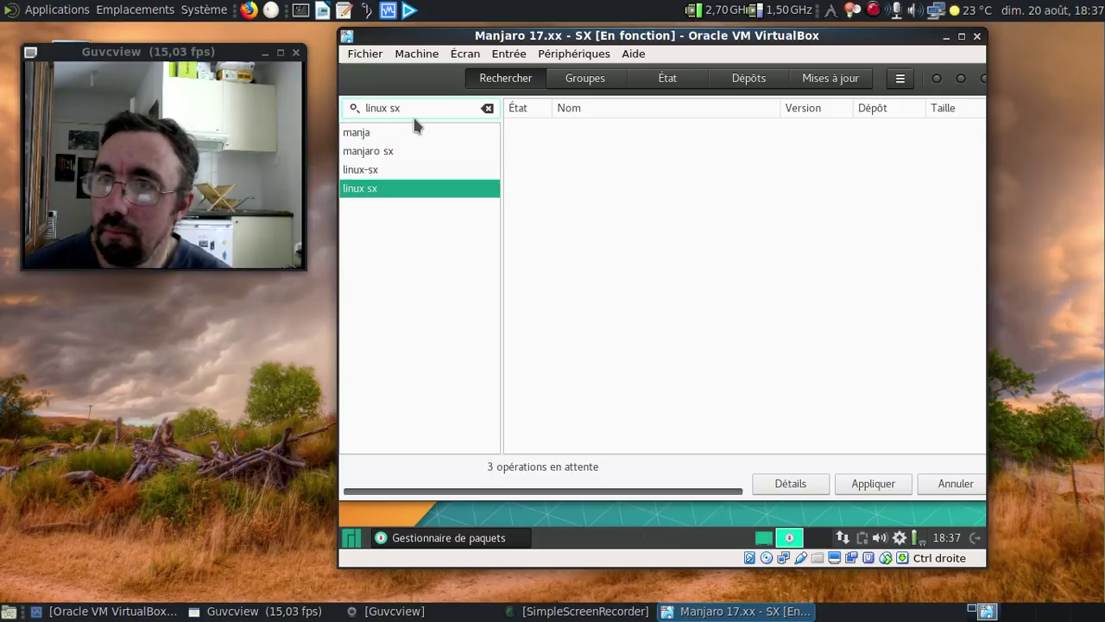
key(BackSpace)
key(BackSpace)
key(BackSpace)
key(BackSpace)
key(BackSpace)
key(BackSpace)
key(BackSpace)
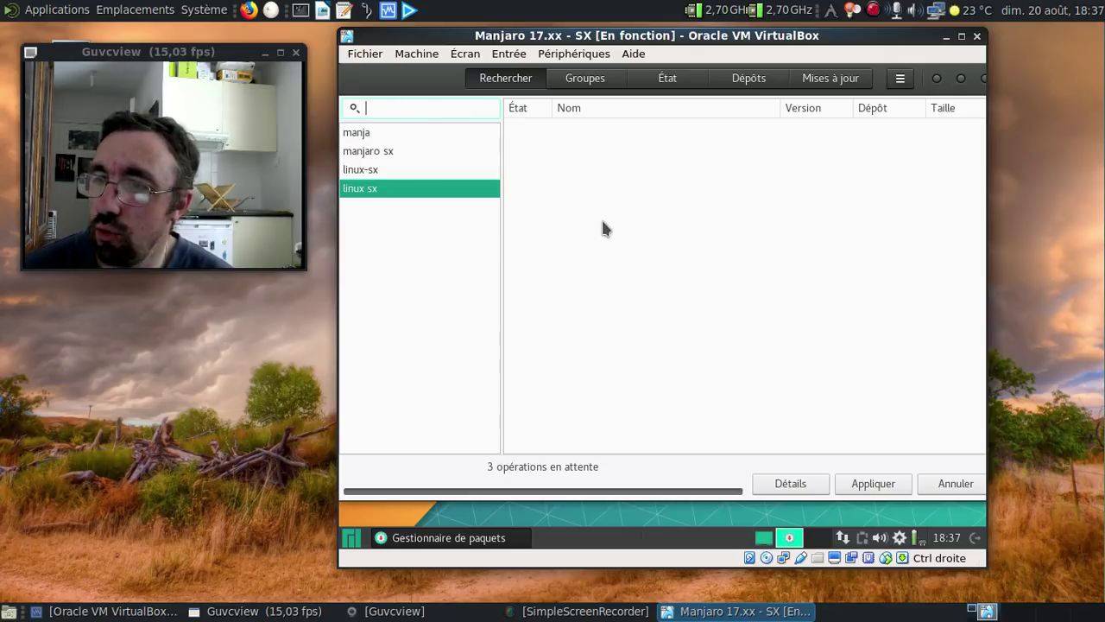
click(879, 485)
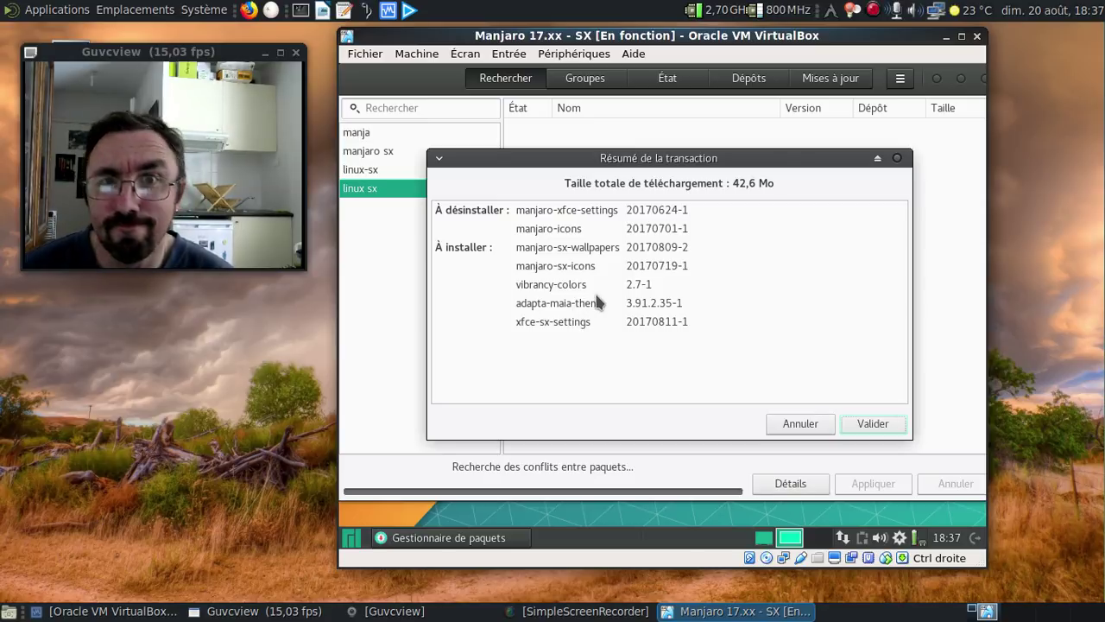
Confirm the transaction summary and authenticate with the admin password, retrying after the failed attempt
click(855, 420)
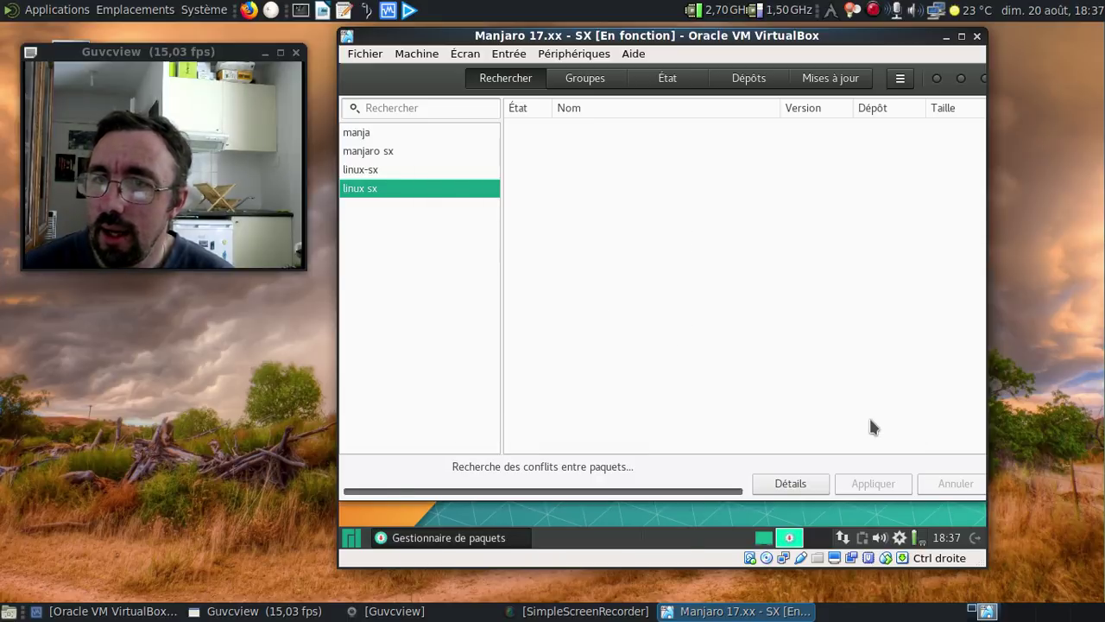
text(*****)
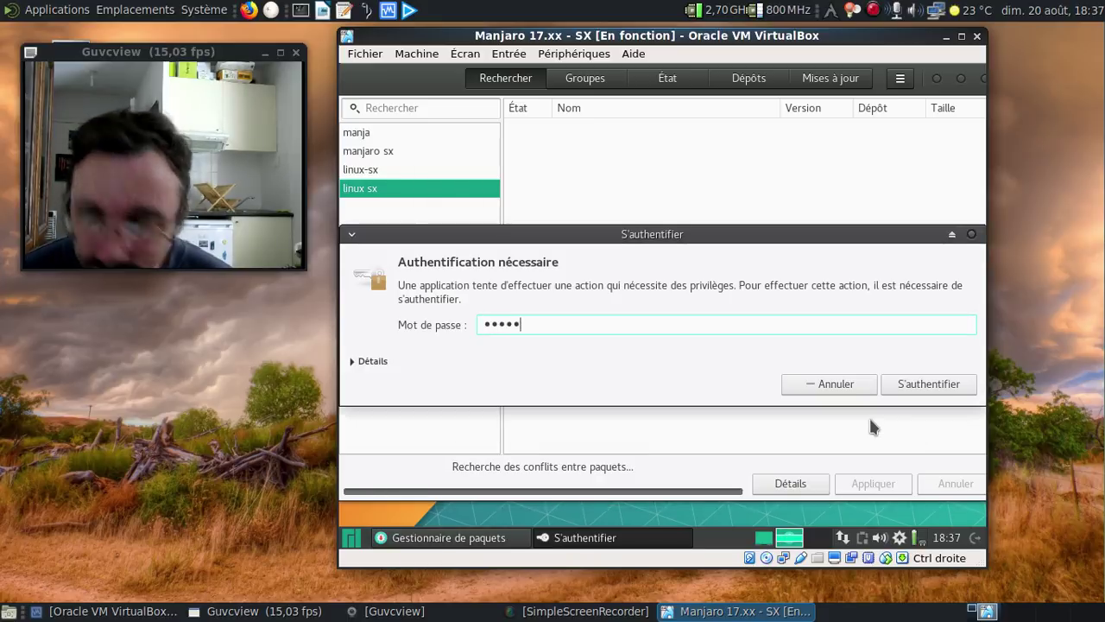
key(BackSpace)
key(BackSpace)
key(BackSpace)
key(BackSpace)
key(BackSpace)
text(********)
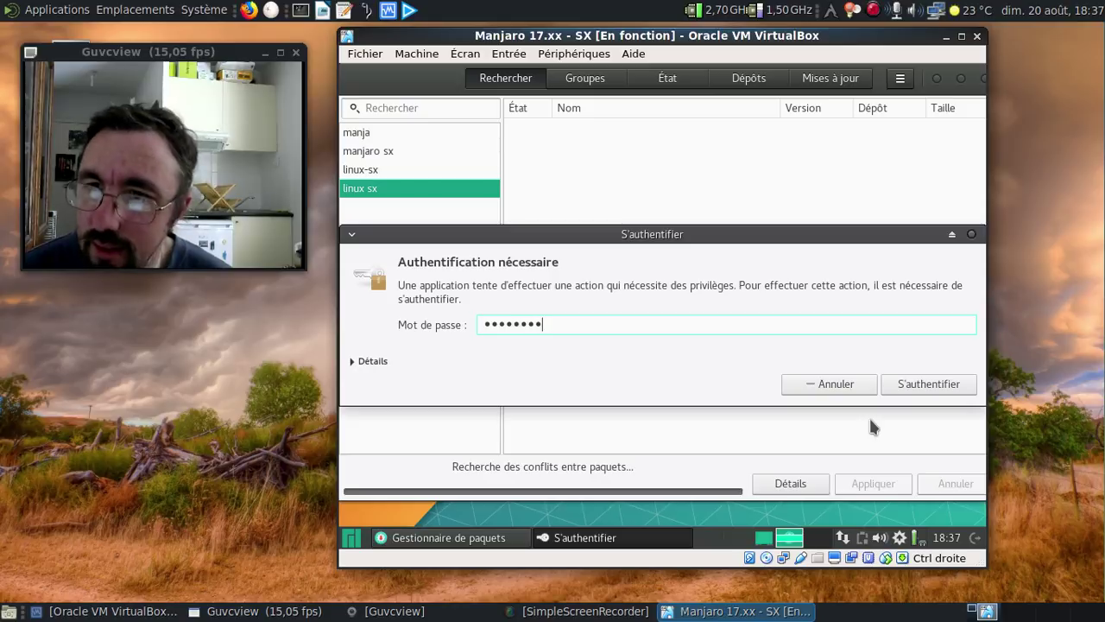
key(Return)
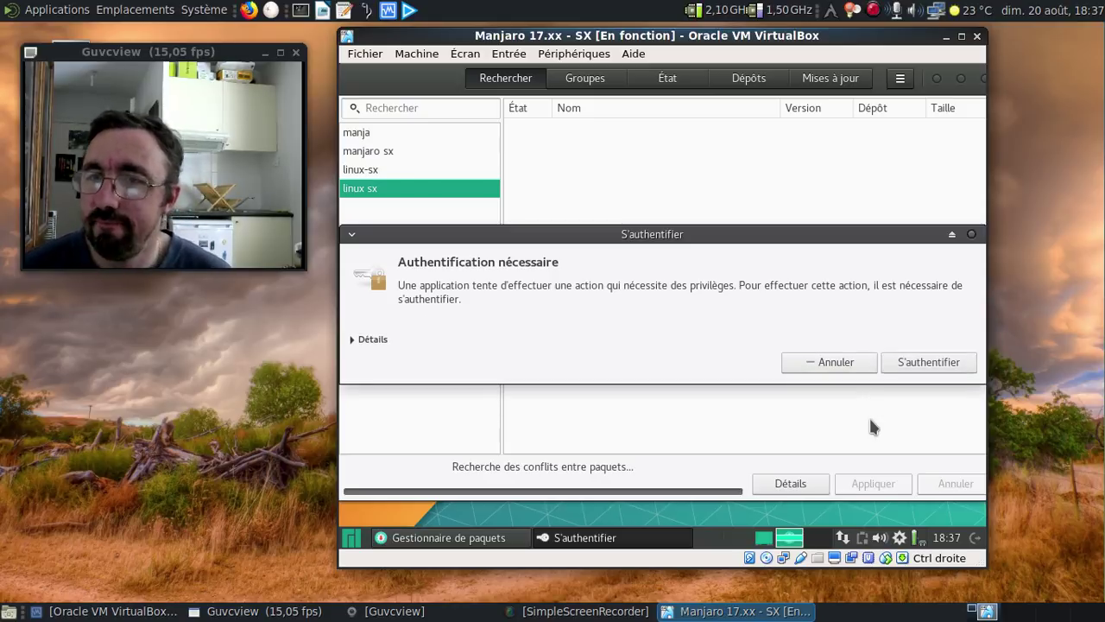
text(*******)
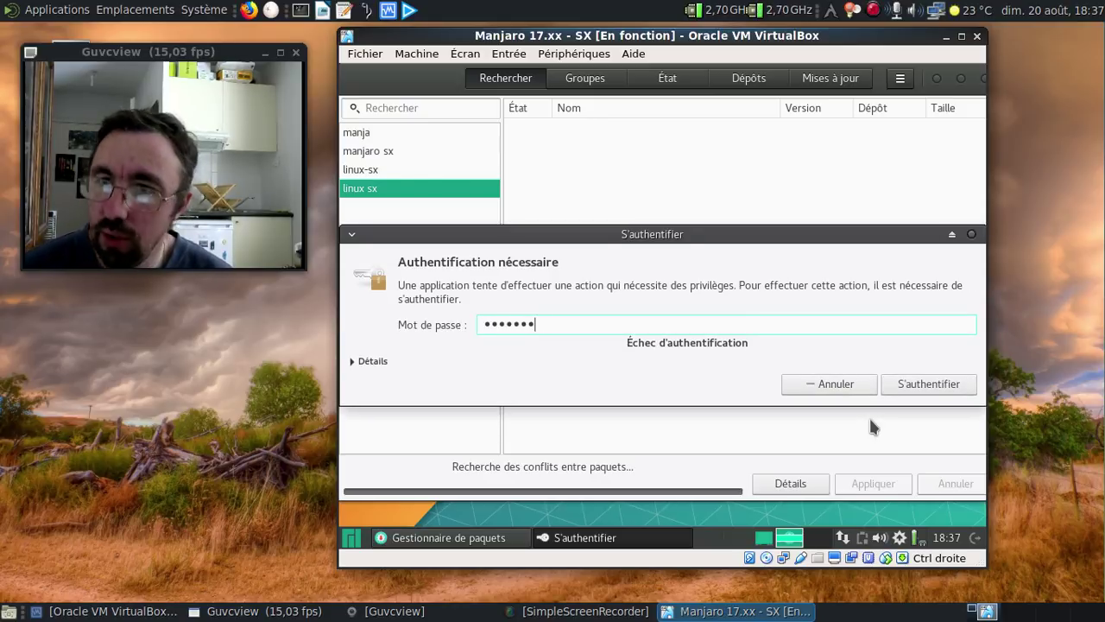
key(Return)
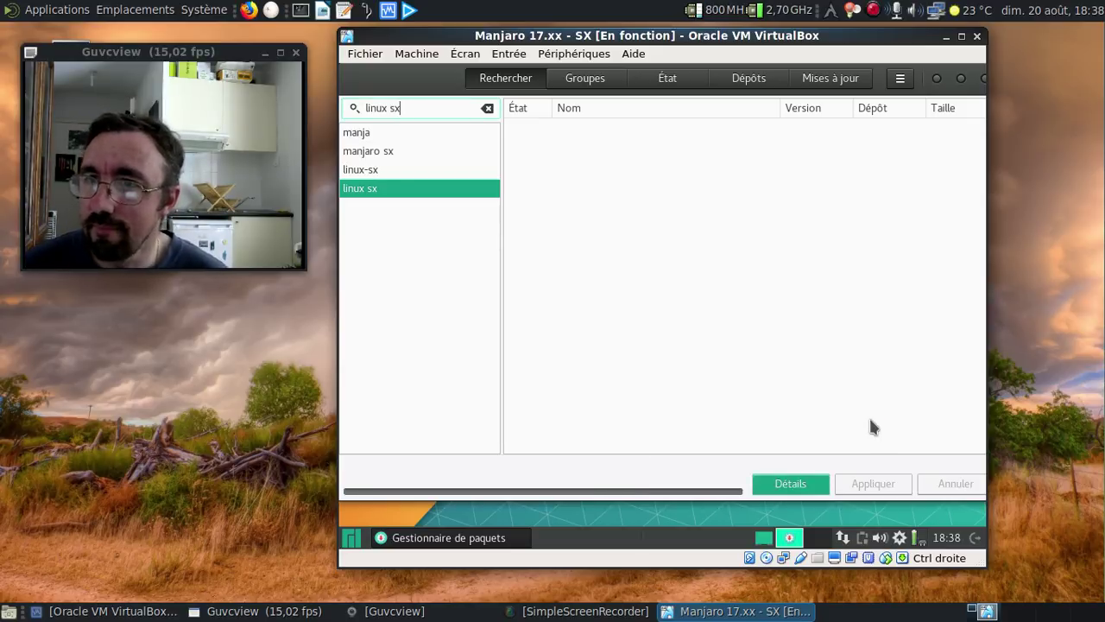
Shorten the search to 'linux' and scroll through the matching packages
key(BackSpace)
key(BackSpace)
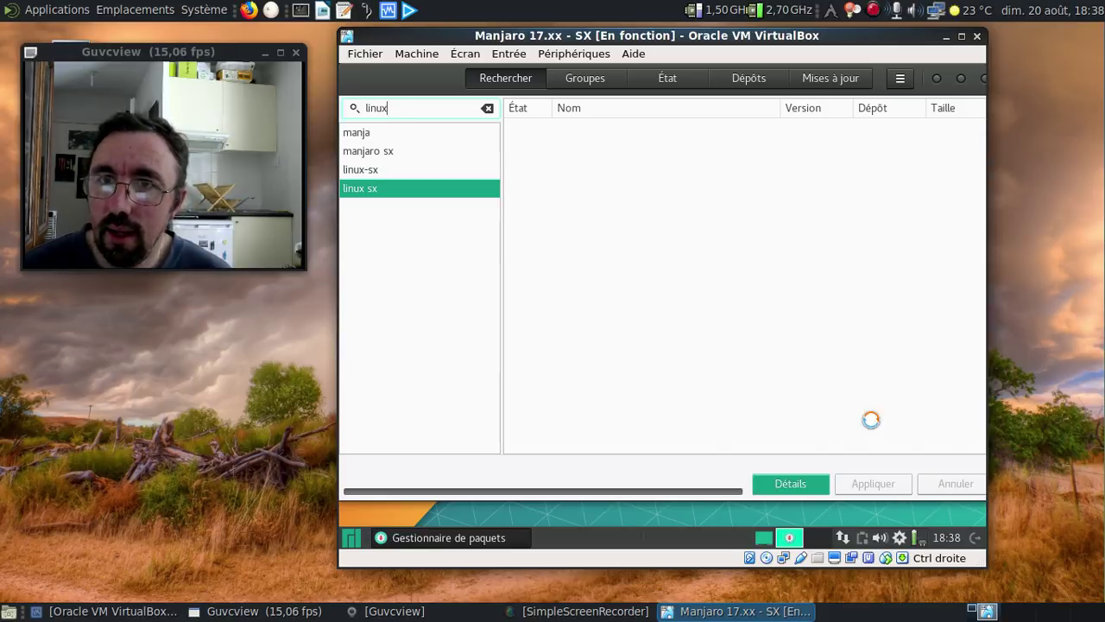
scroll(751, 250, down, 10)
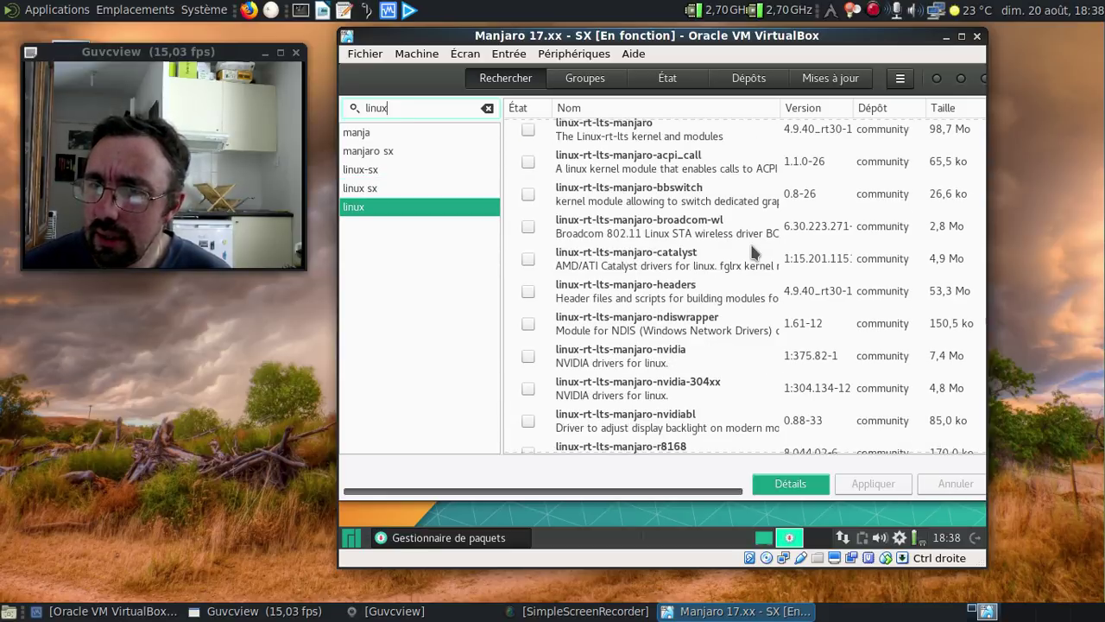
scroll(751, 250, down, 5)
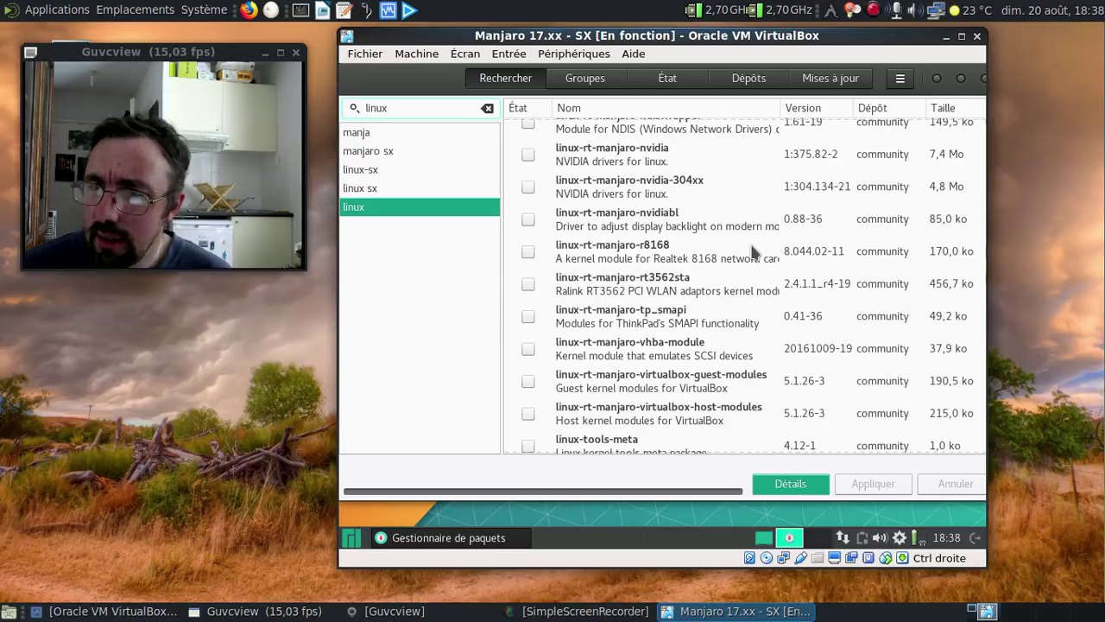
scroll(751, 250, down, 15)
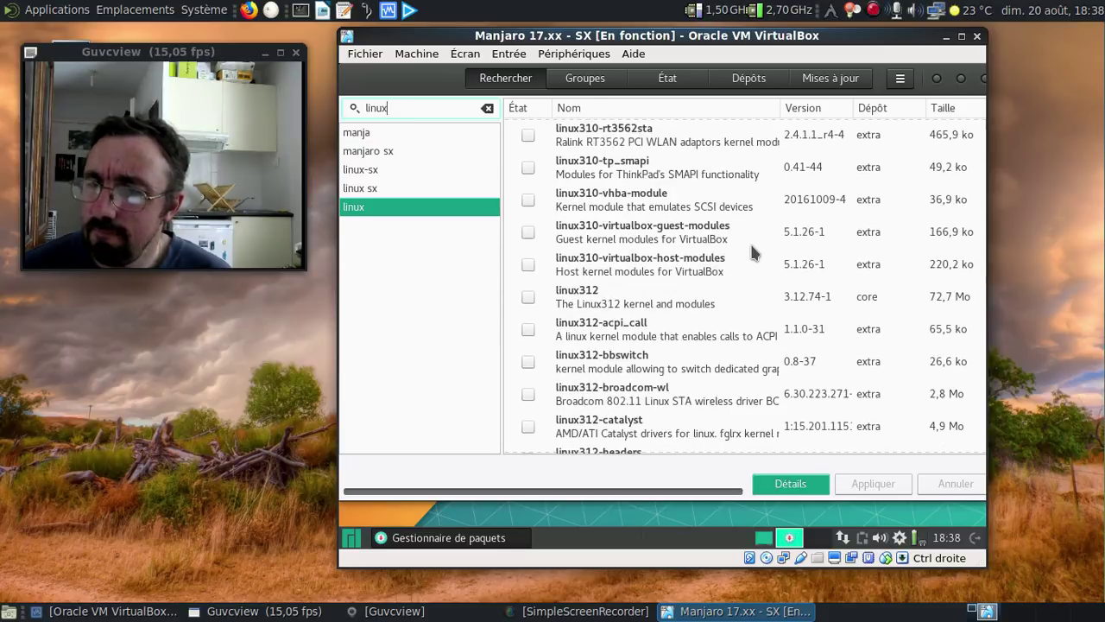
scroll(751, 251, down, 15)
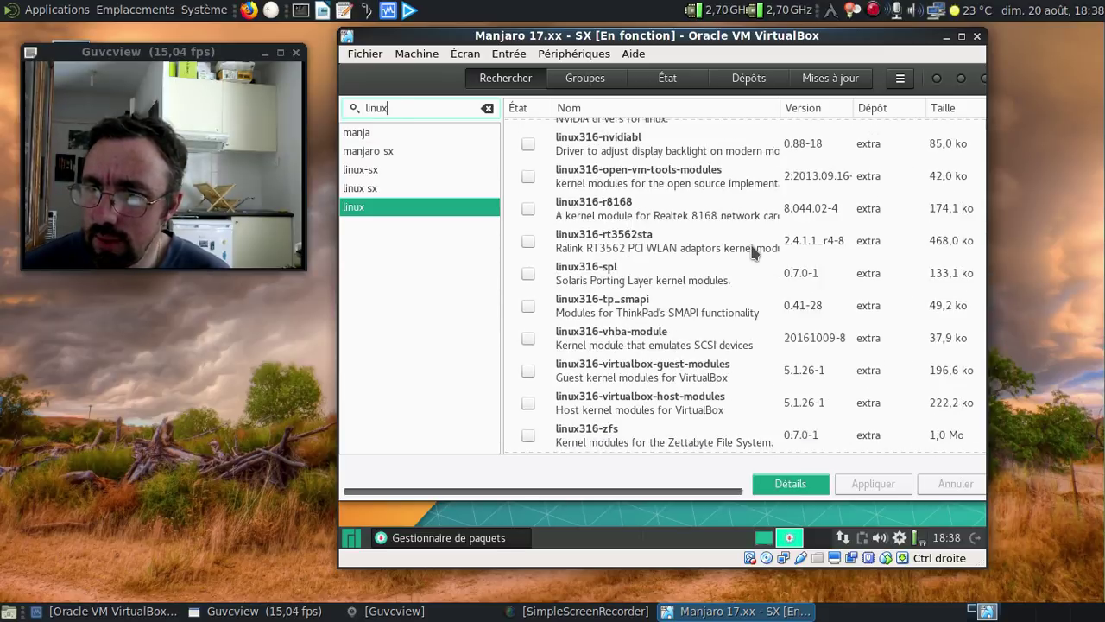
scroll(752, 250, down, 15)
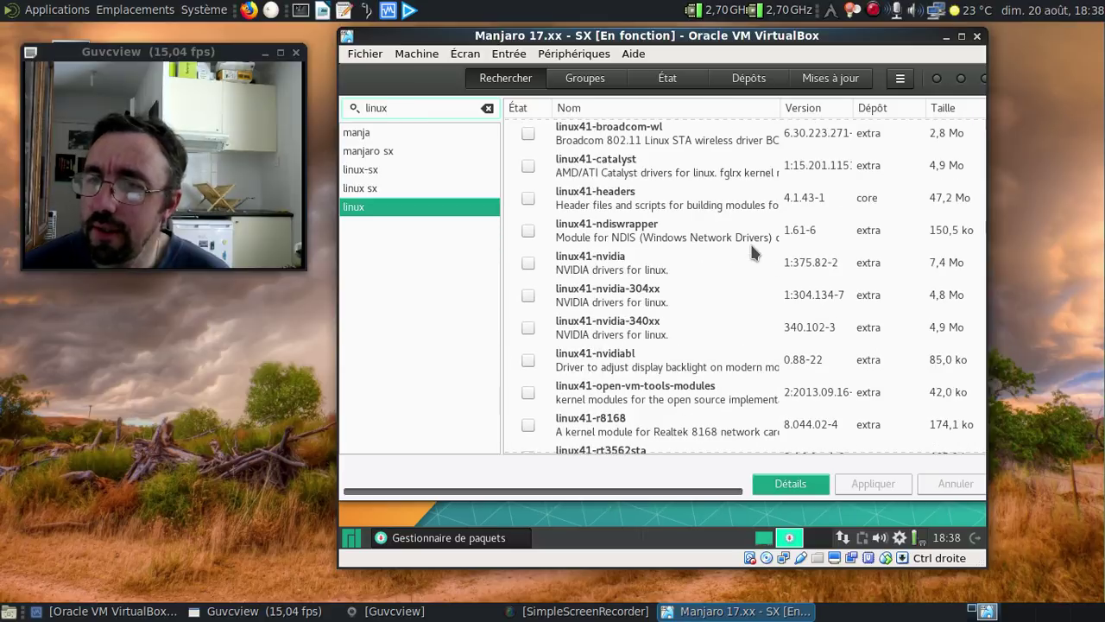
scroll(751, 250, down, 15)
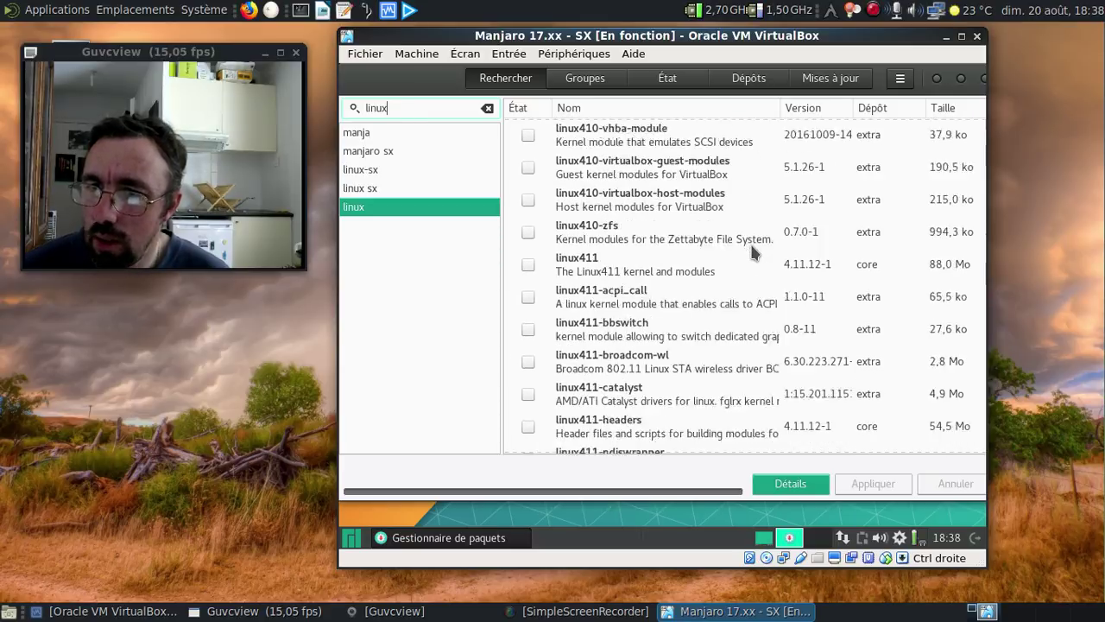
scroll(751, 250, down, 15)
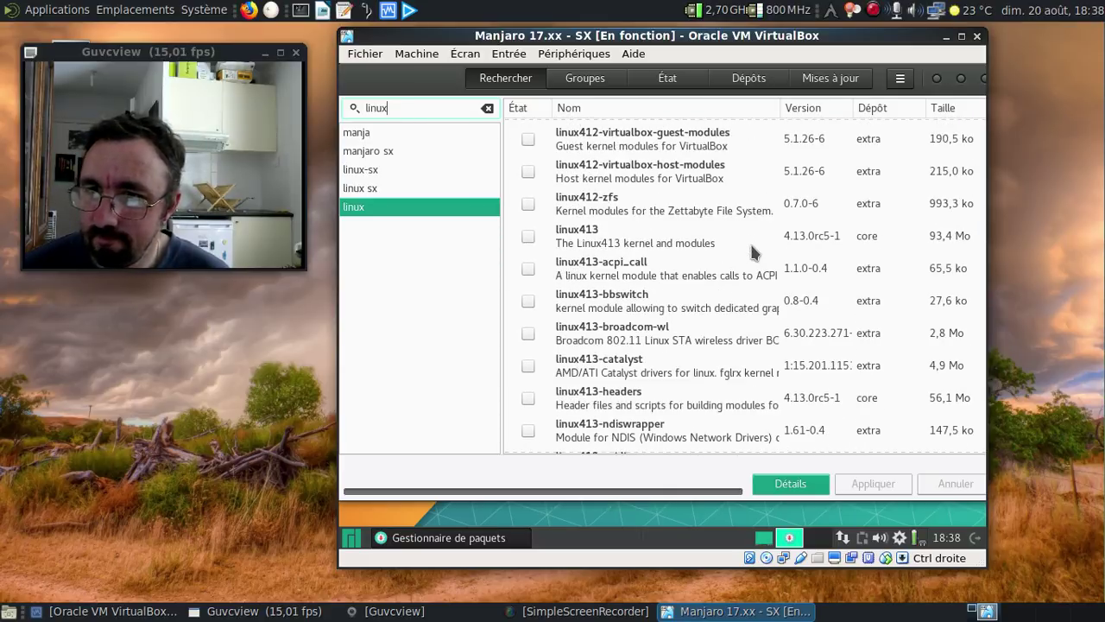
scroll(752, 250, down, 15)
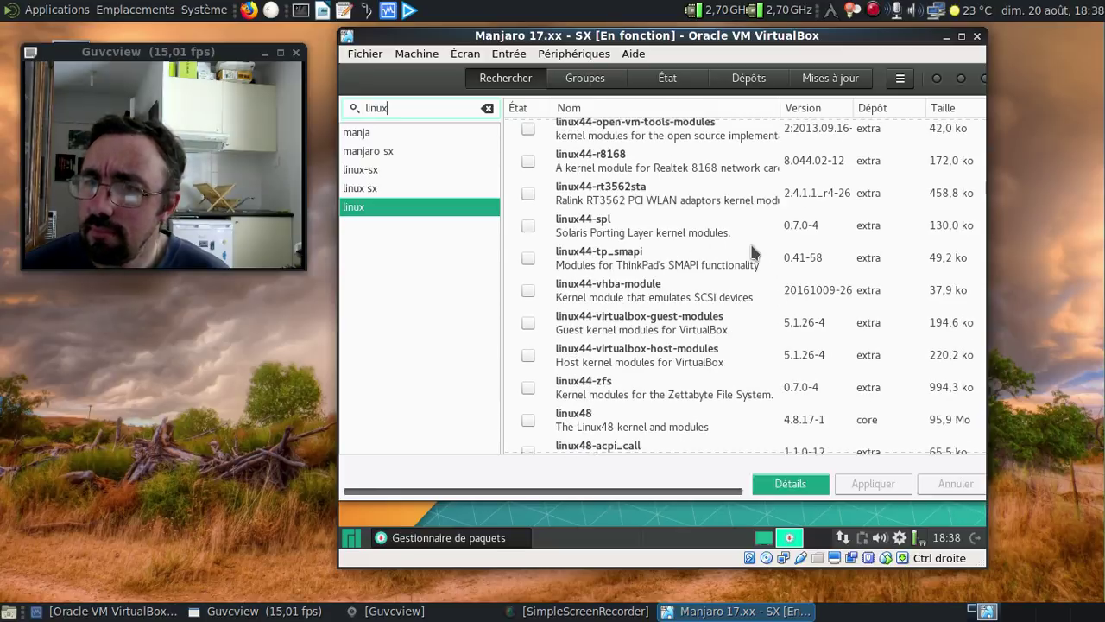
scroll(751, 250, down, 15)
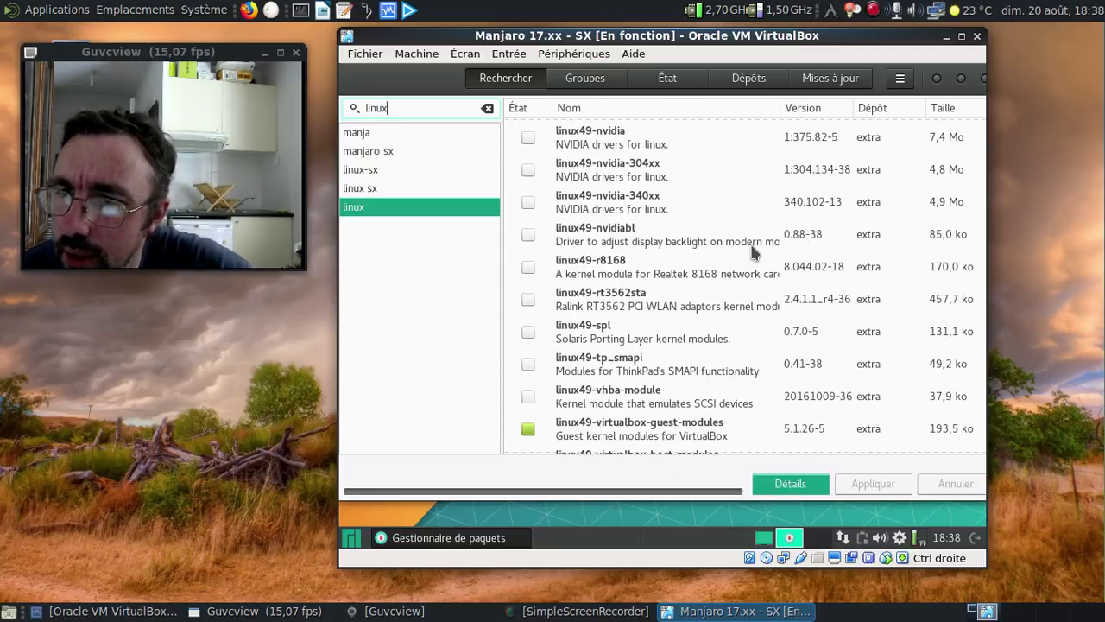
scroll(751, 251, up, 2)
scroll(751, 250, down, 12)
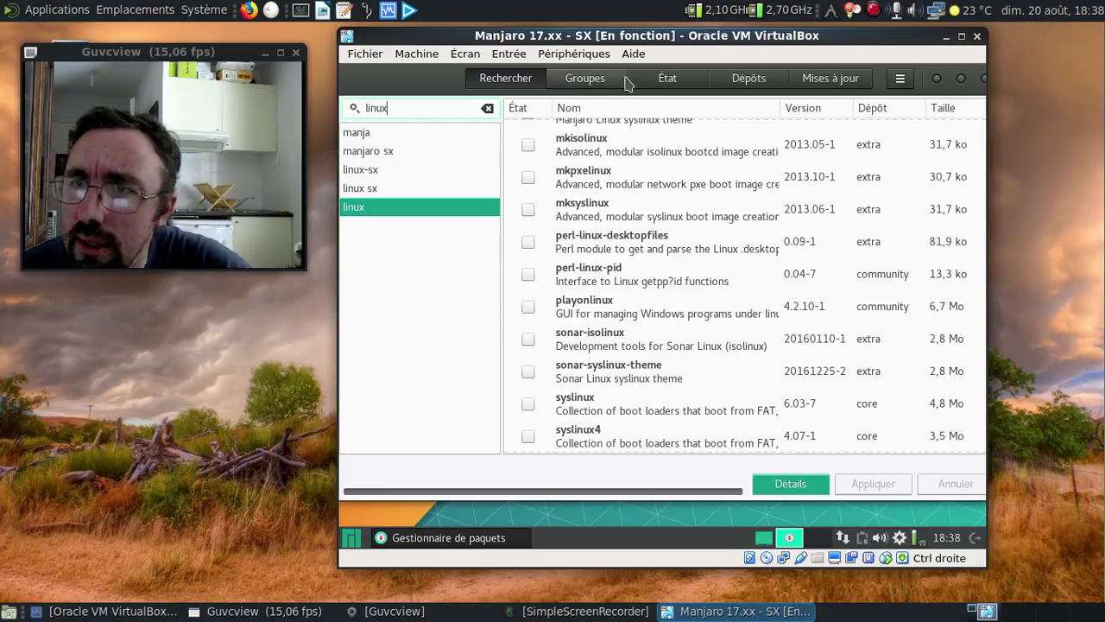
Search for 'xfce sx', select xfce-sx-settings, and show the last transaction's details
double_click(433, 107)
text(sxd)
key(BackSpace)
key(BackSpace)
key(BackSpace)
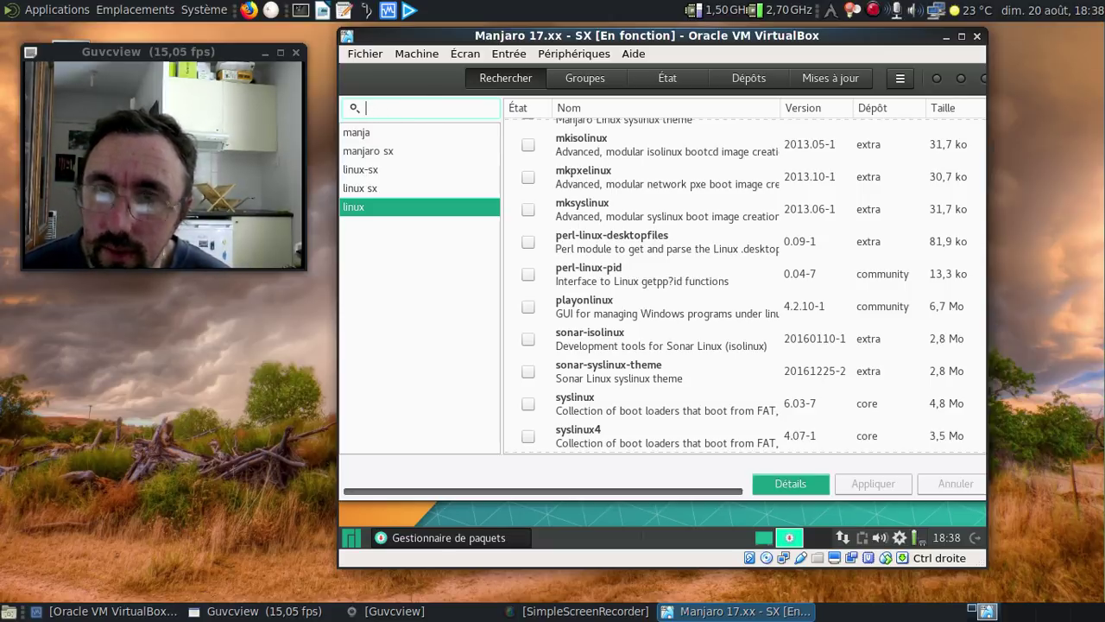
text(xfce)
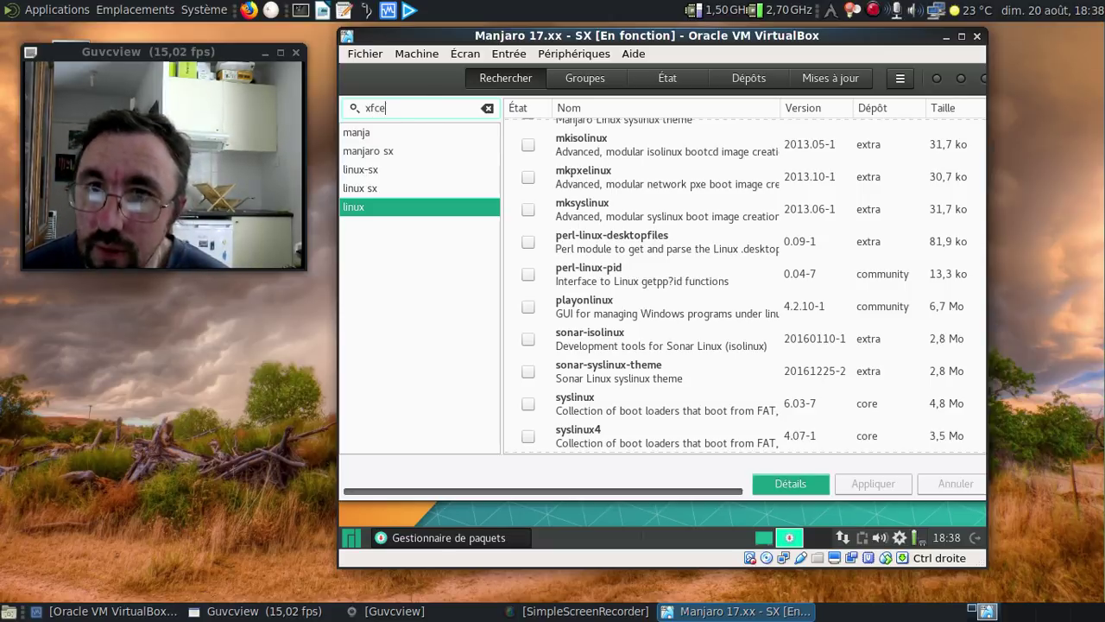
key(Return)
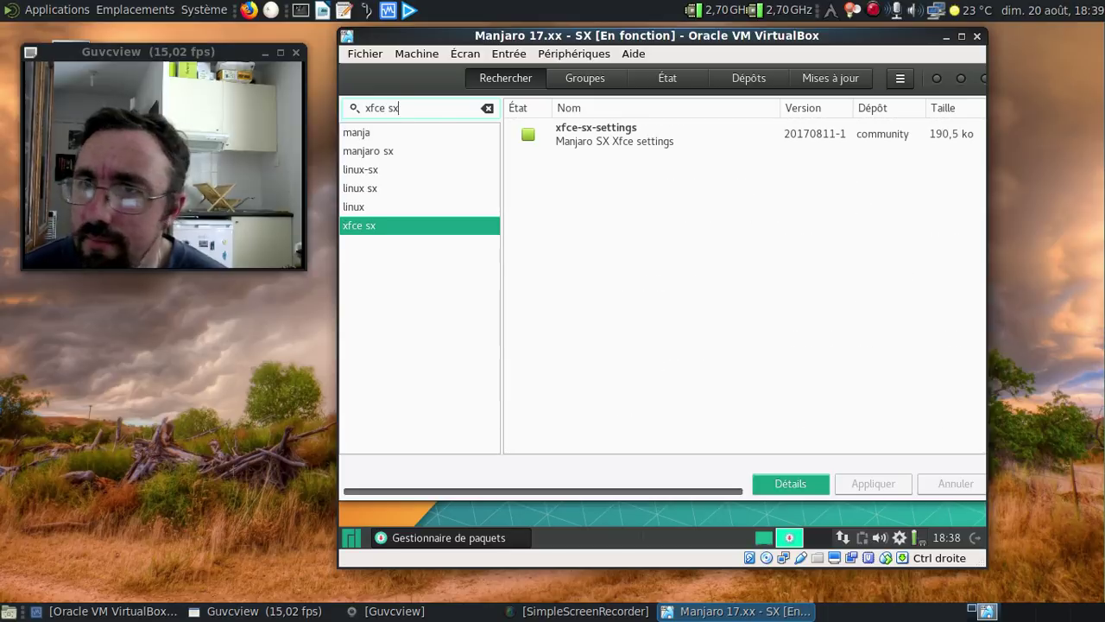
click(656, 143)
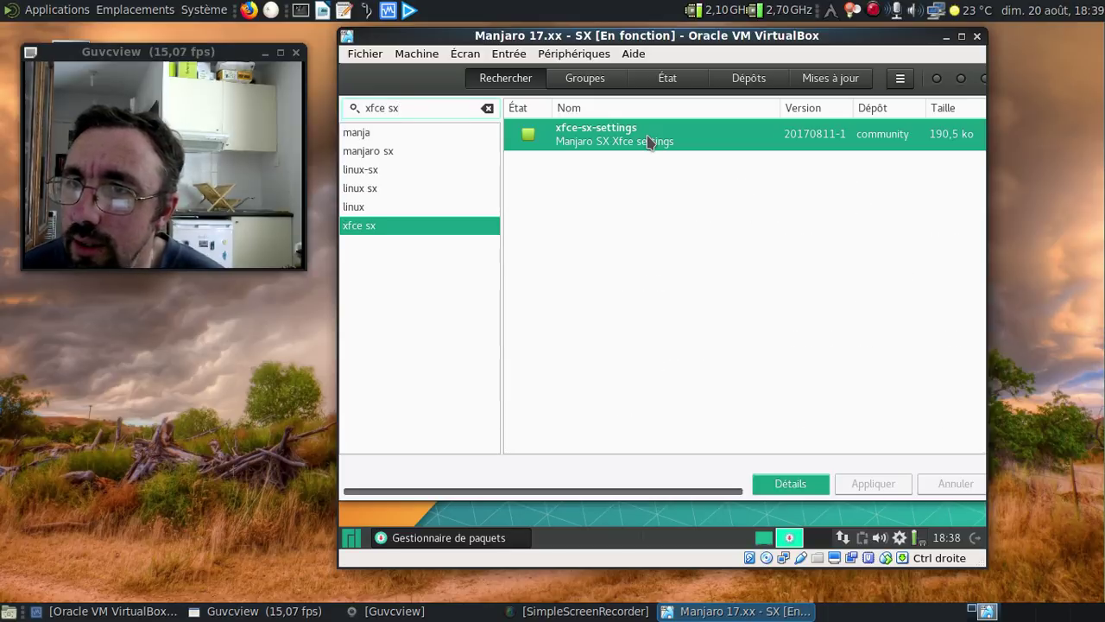
click(790, 485)
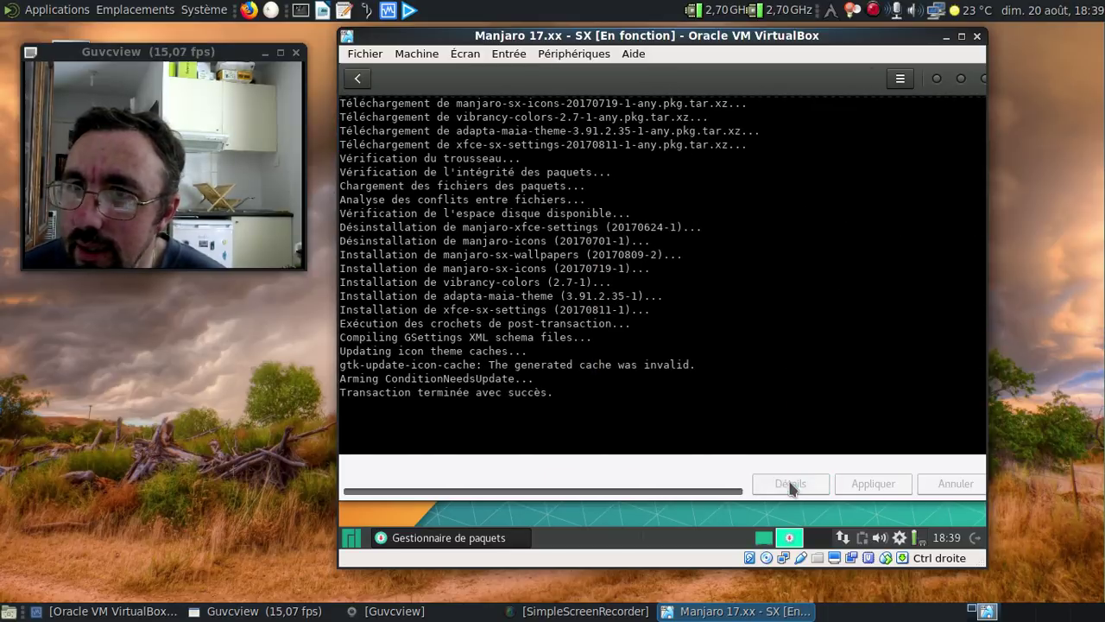
Return to the package list and open the Fichiers tab of xfce-sx-settings' details
click(357, 79)
right_click(733, 141)
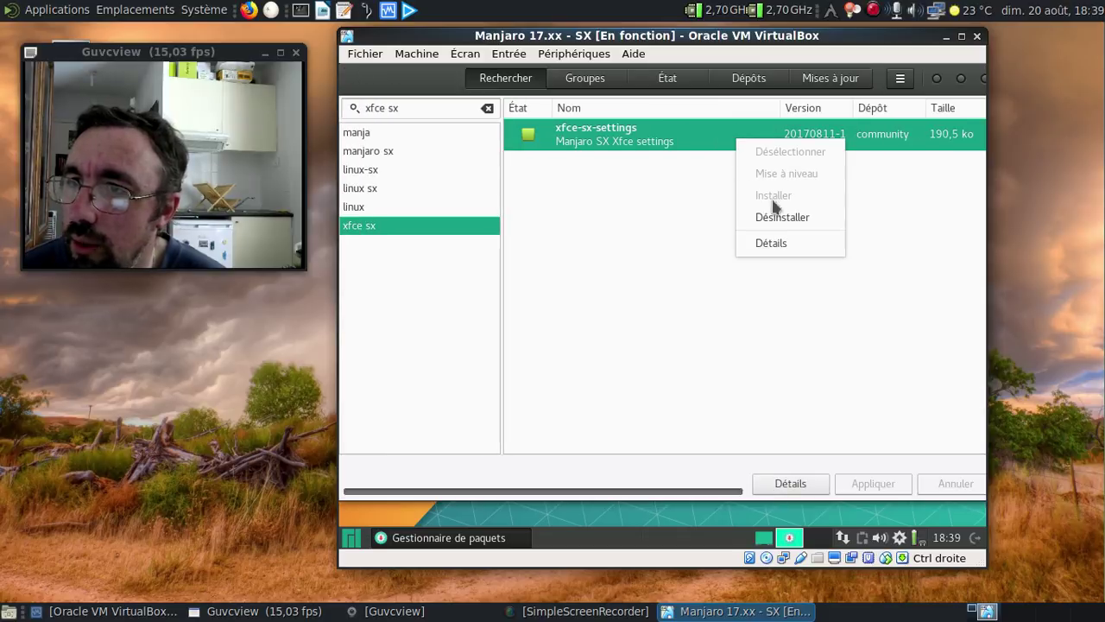
click(780, 245)
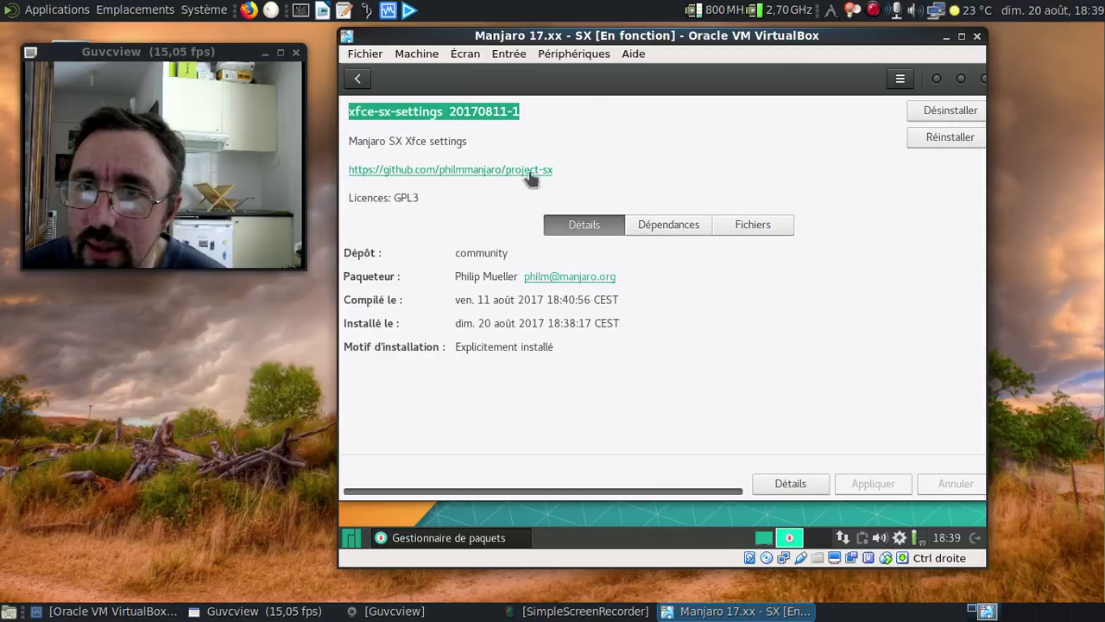
click(758, 226)
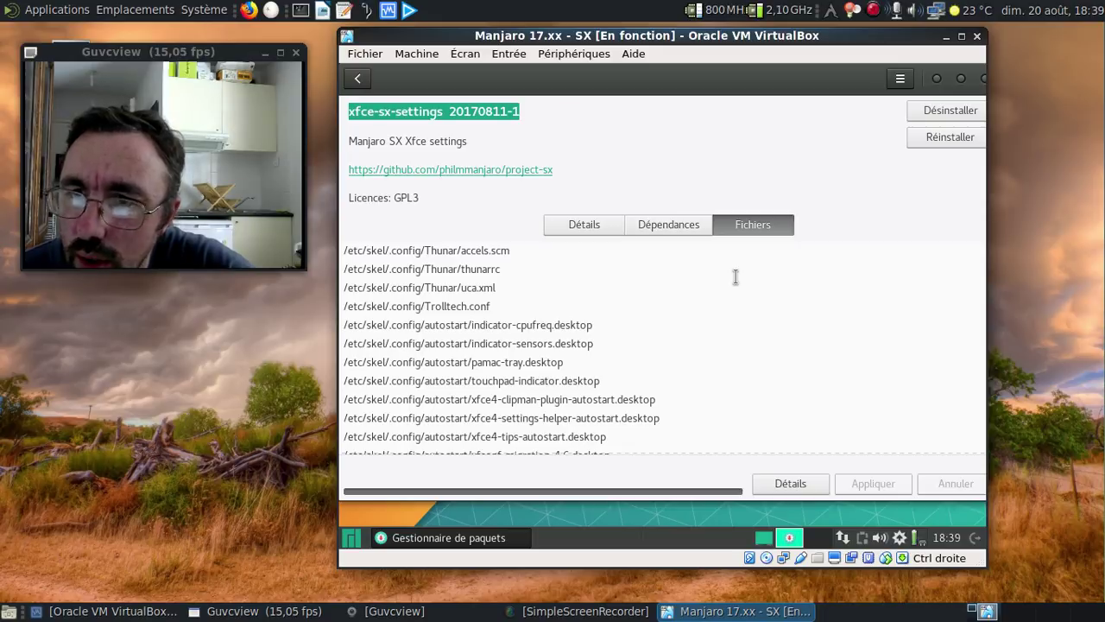
Scroll through the installed files, mostly /etc/skel/.config entries plus 99_manjaro-xfce.gschema.override
scroll(736, 276, down, 2)
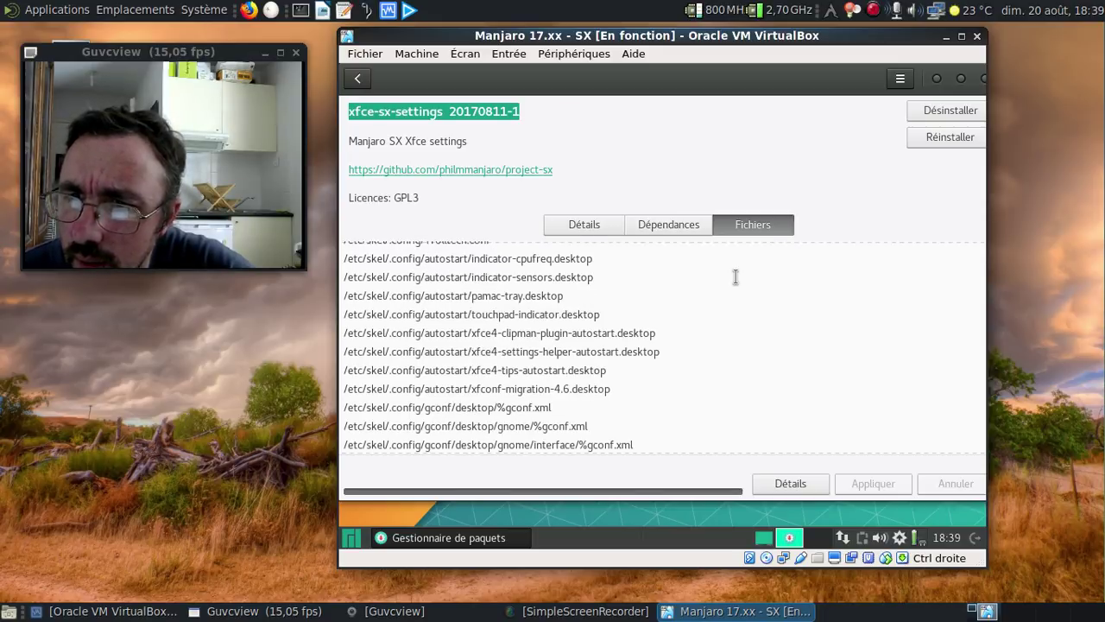
scroll(736, 276, down, 4)
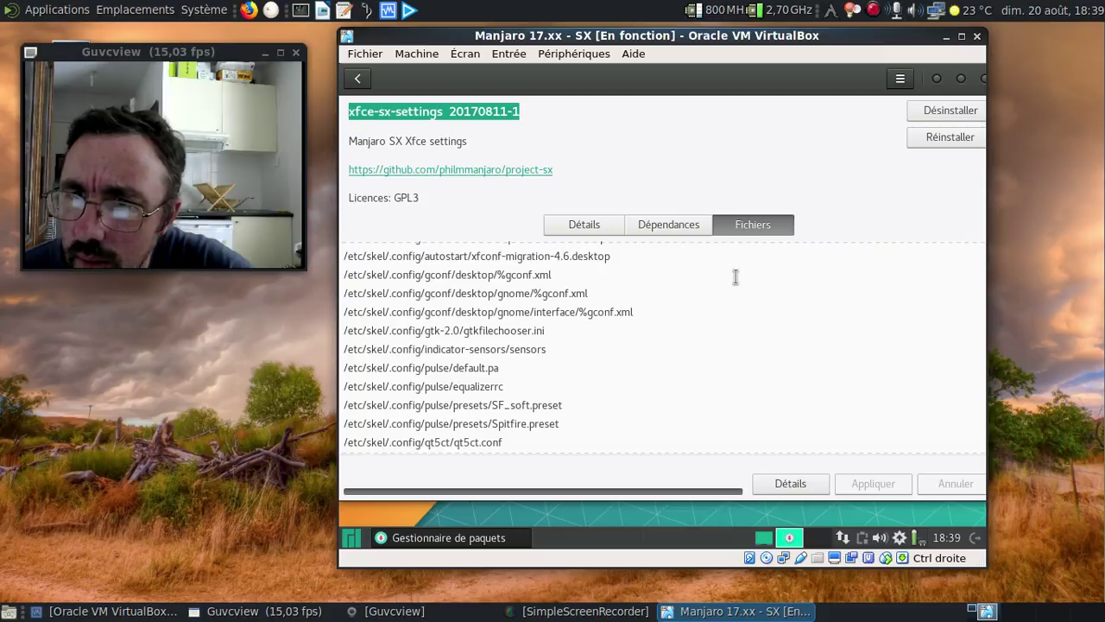
scroll(736, 276, down, 3)
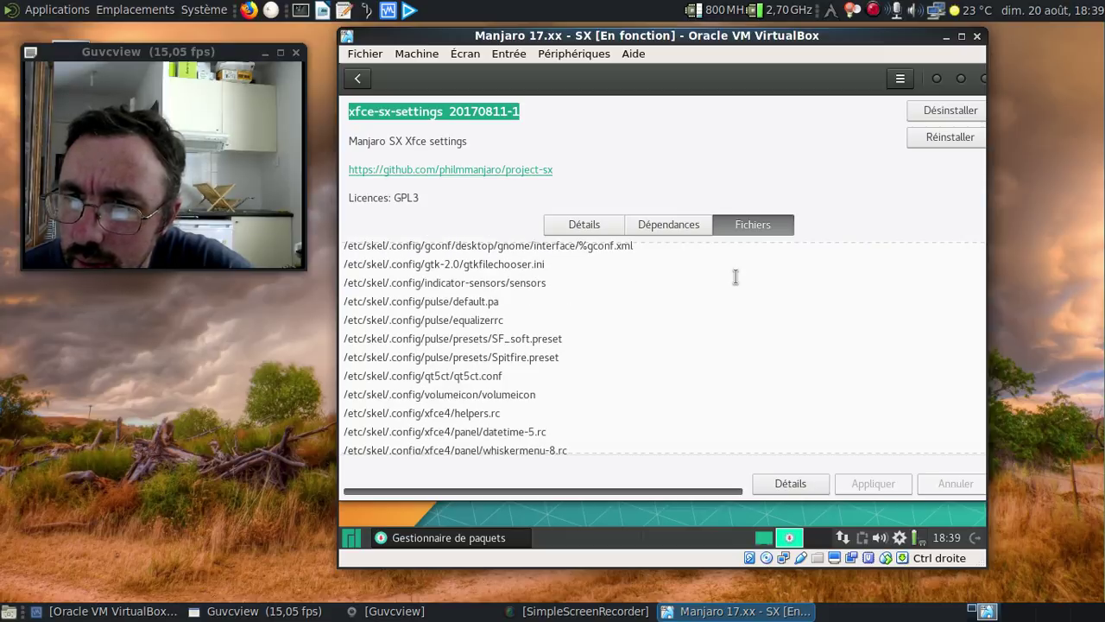
scroll(736, 276, down, 9)
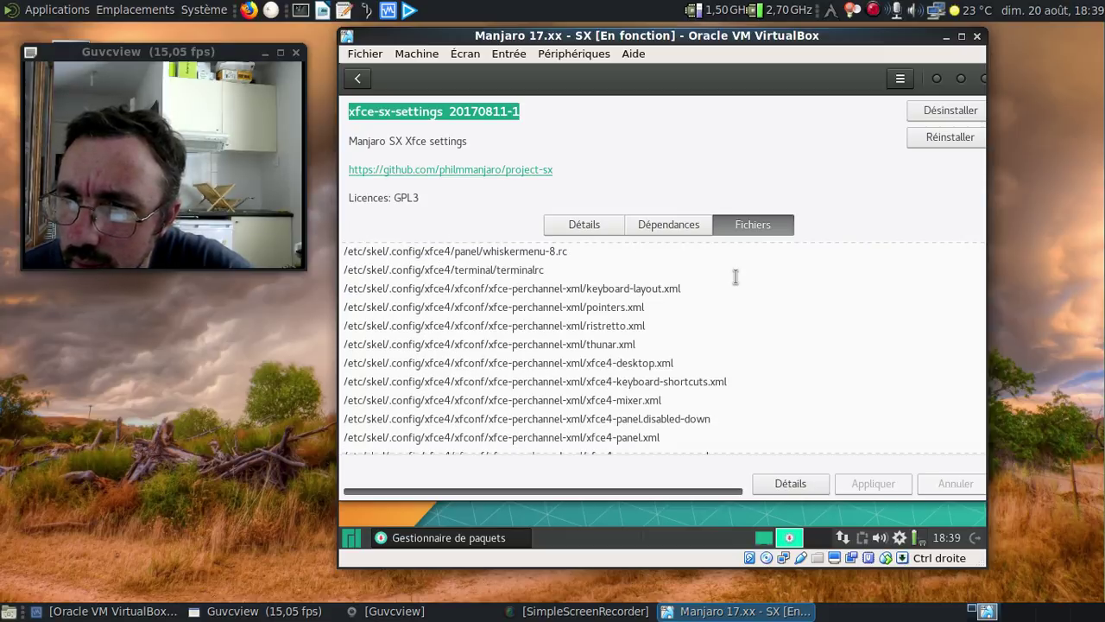
scroll(736, 276, down, 2)
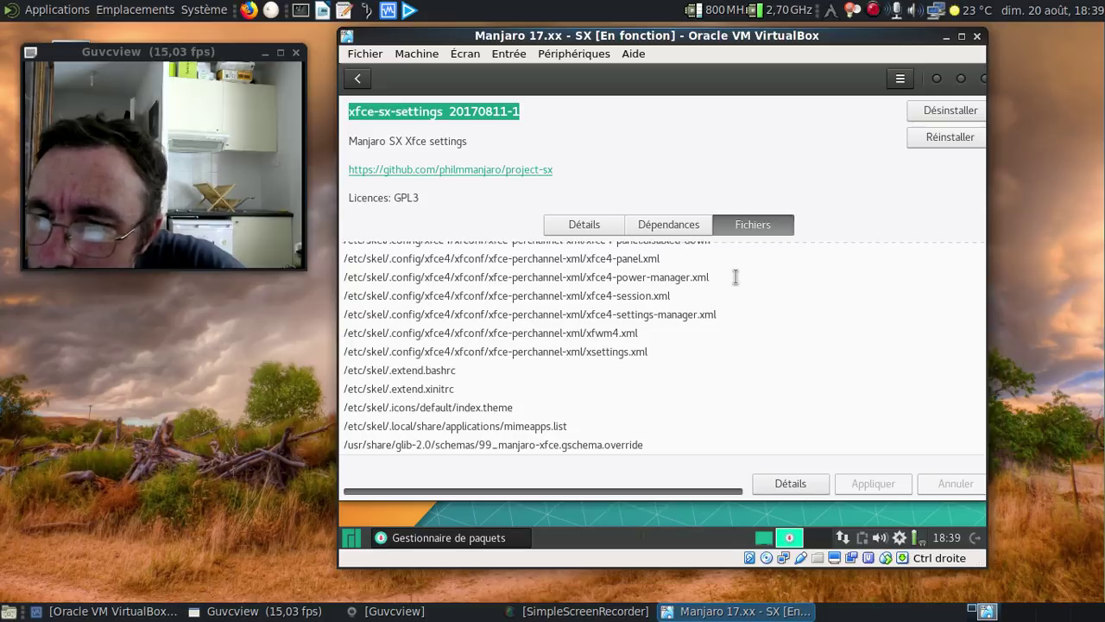
scroll(733, 337, up, 2)
scroll(732, 340, up, 5)
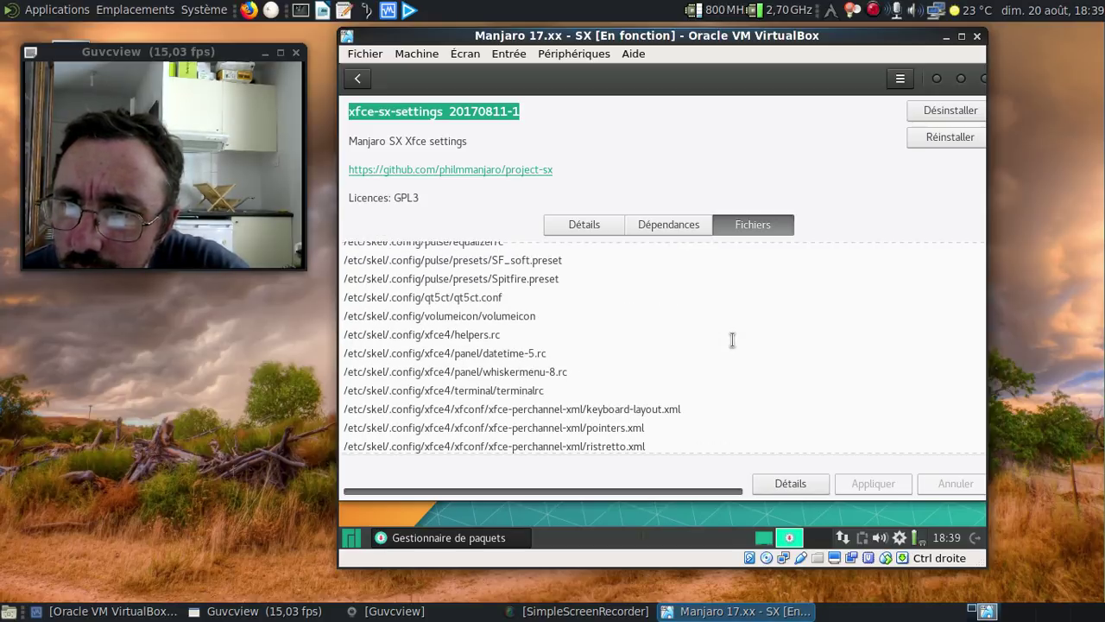
scroll(732, 340, up, 2)
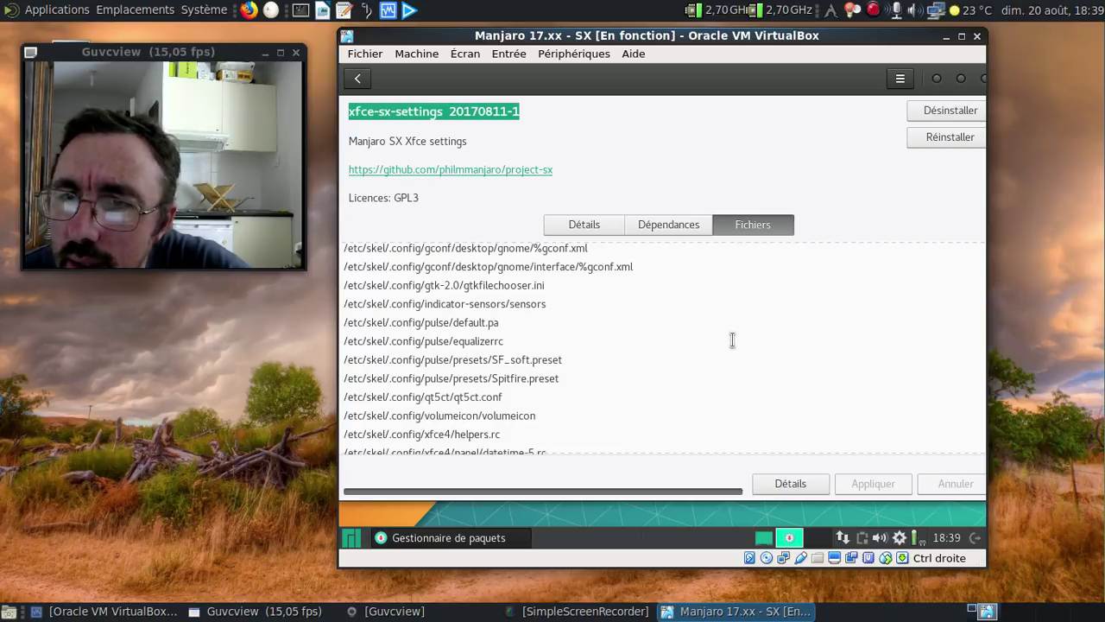
scroll(732, 340, up, 2)
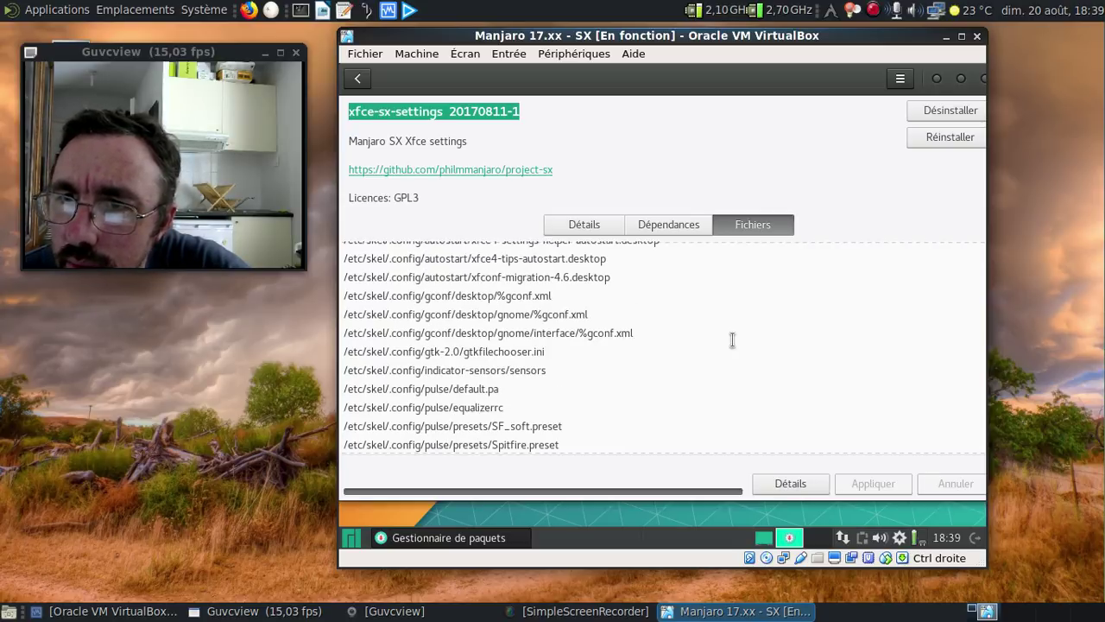
scroll(732, 340, up, 2)
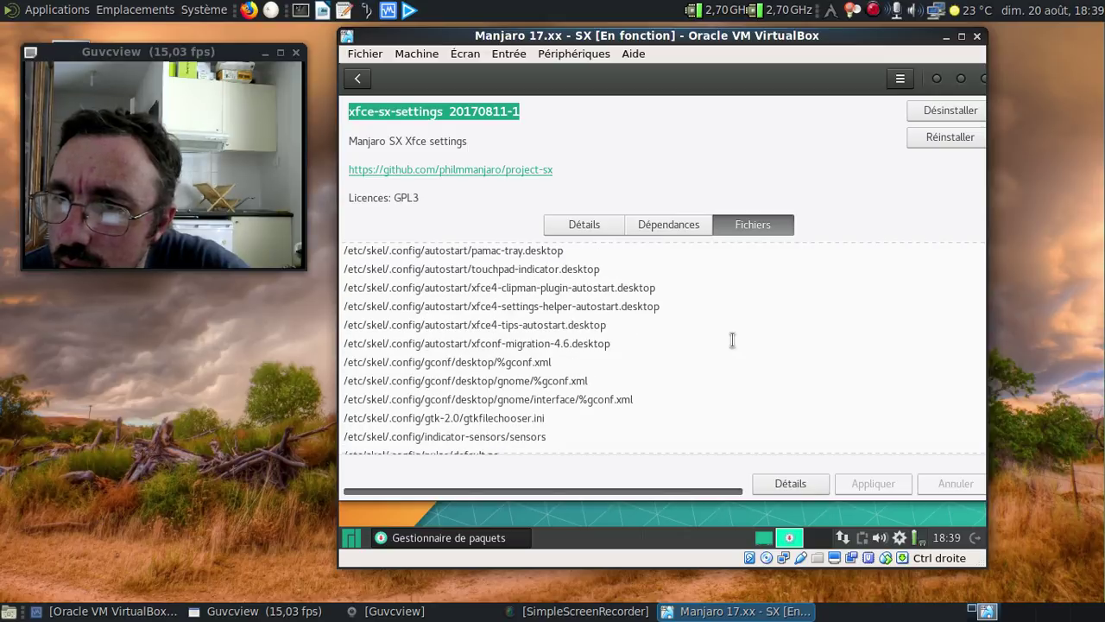
scroll(733, 340, up, 3)
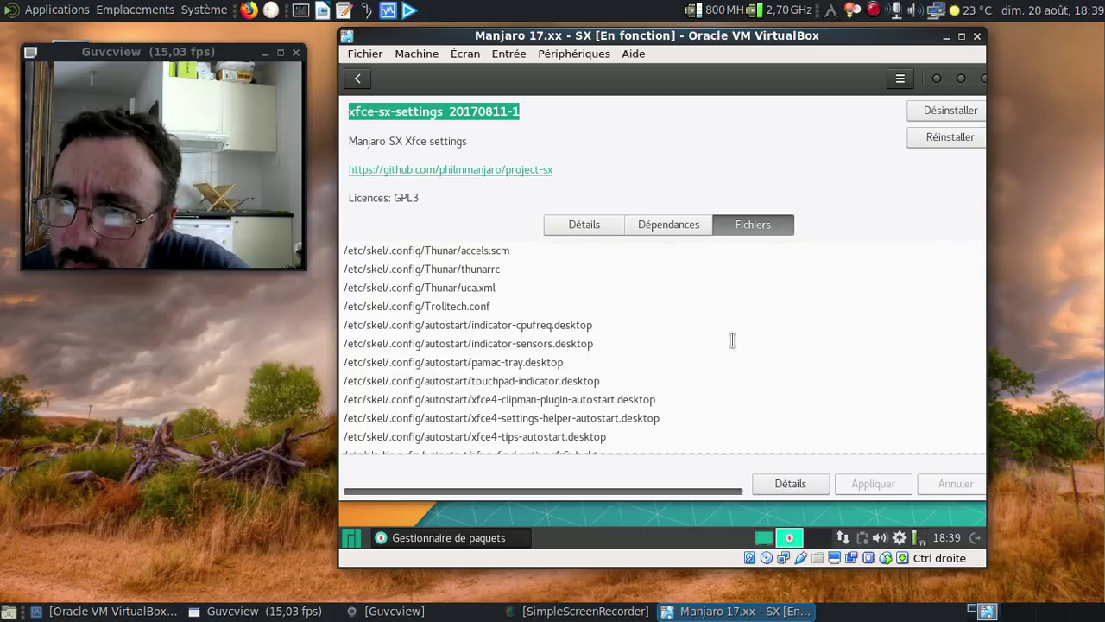
scroll(733, 341, down, 3)
scroll(732, 340, down, 10)
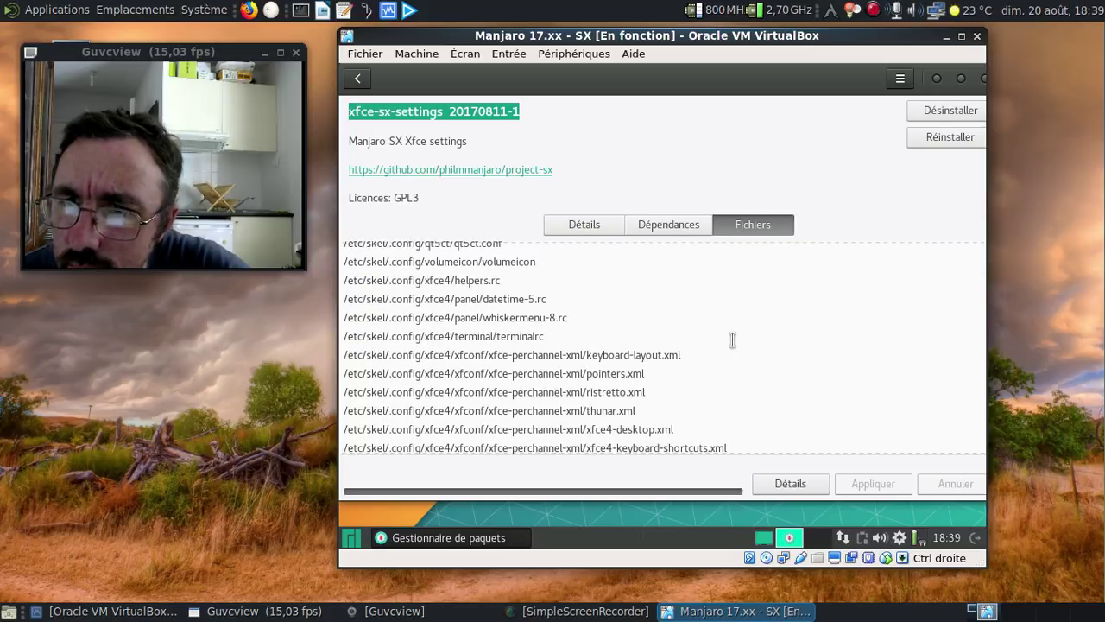
scroll(732, 340, down, 2)
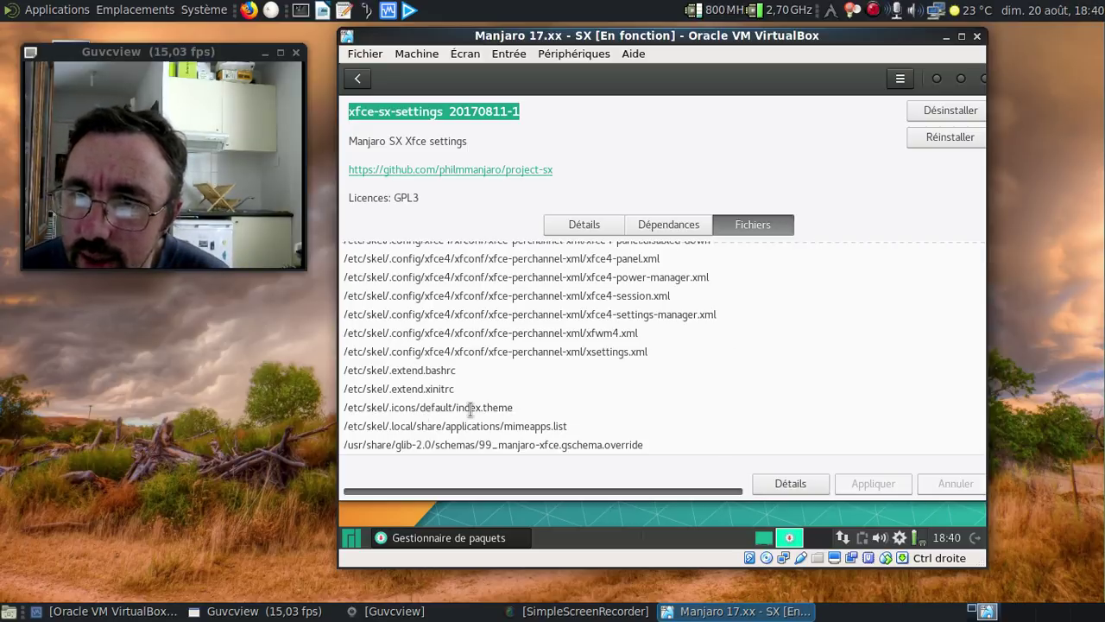
Close Pamac and launch a Terminal from the Whisker application menu
click(984, 78)
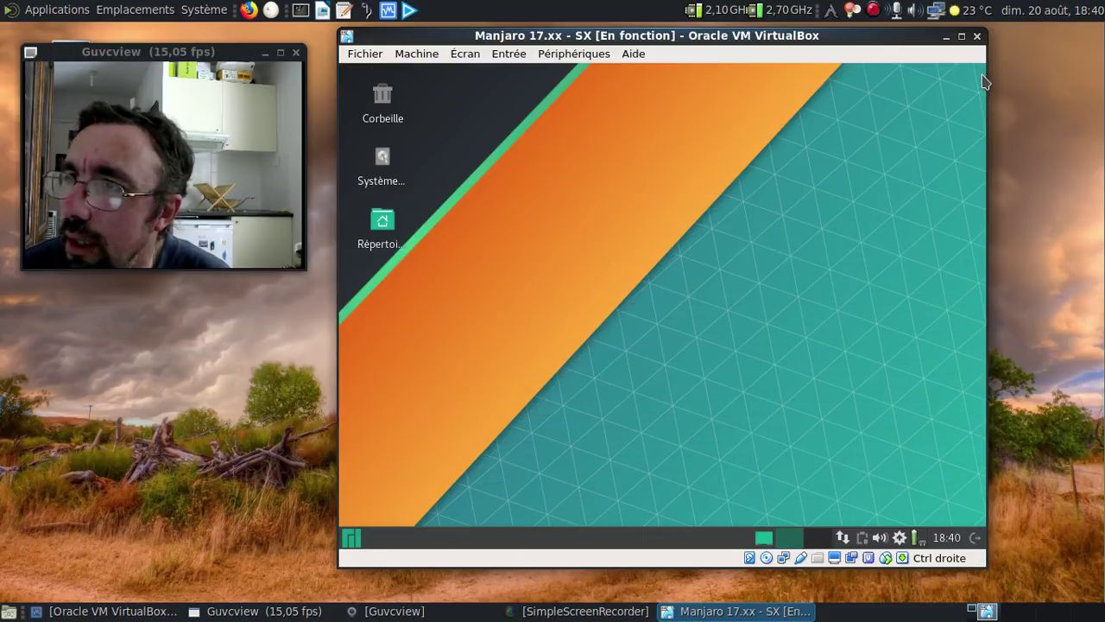
click(346, 539)
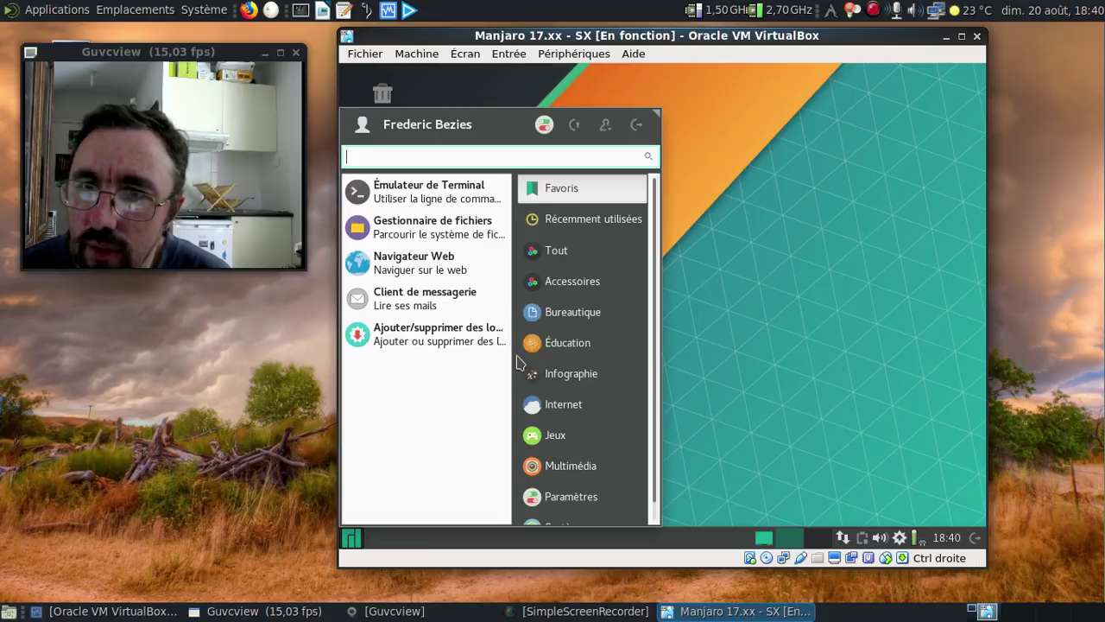
click(462, 223)
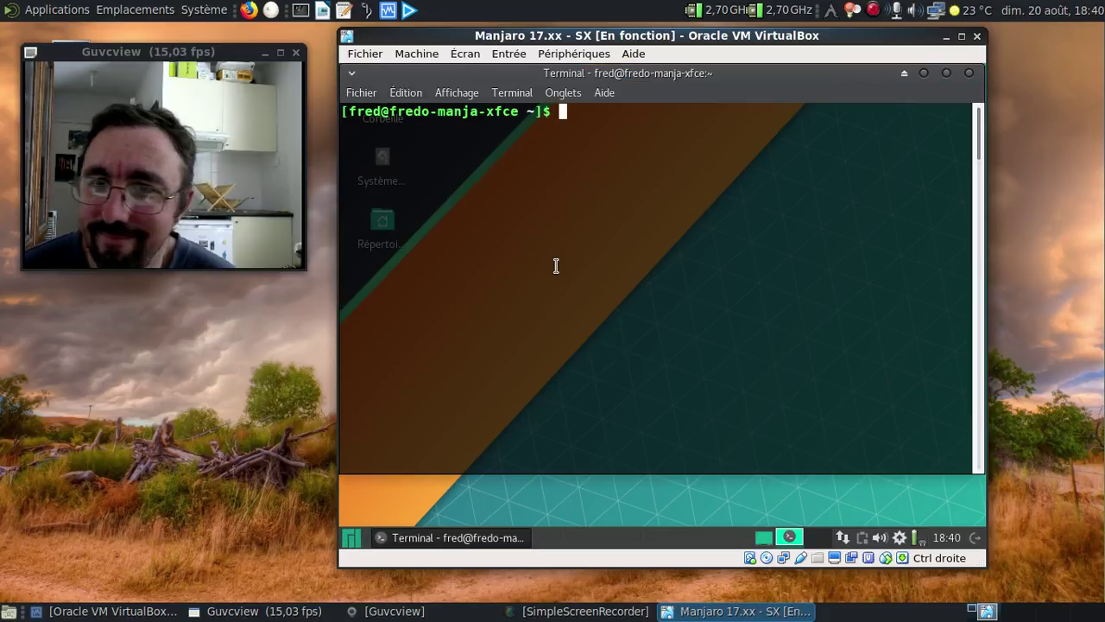
Run sudo nano /etc/skel/.icons/default/index.theme and authenticate
text(sudo nano )
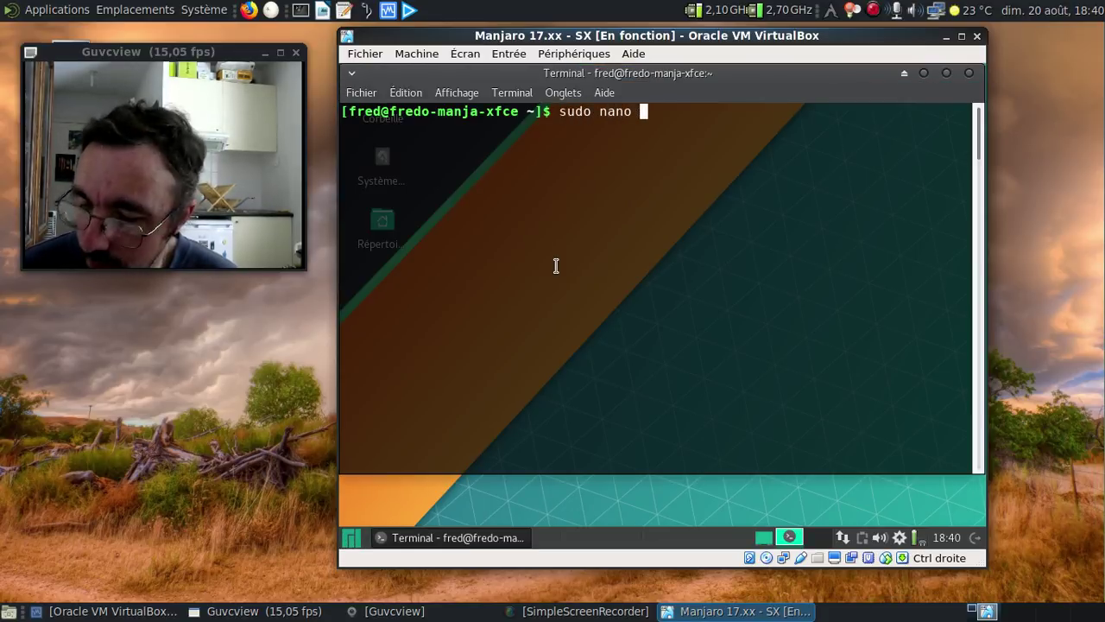
text(/etc/skel/)
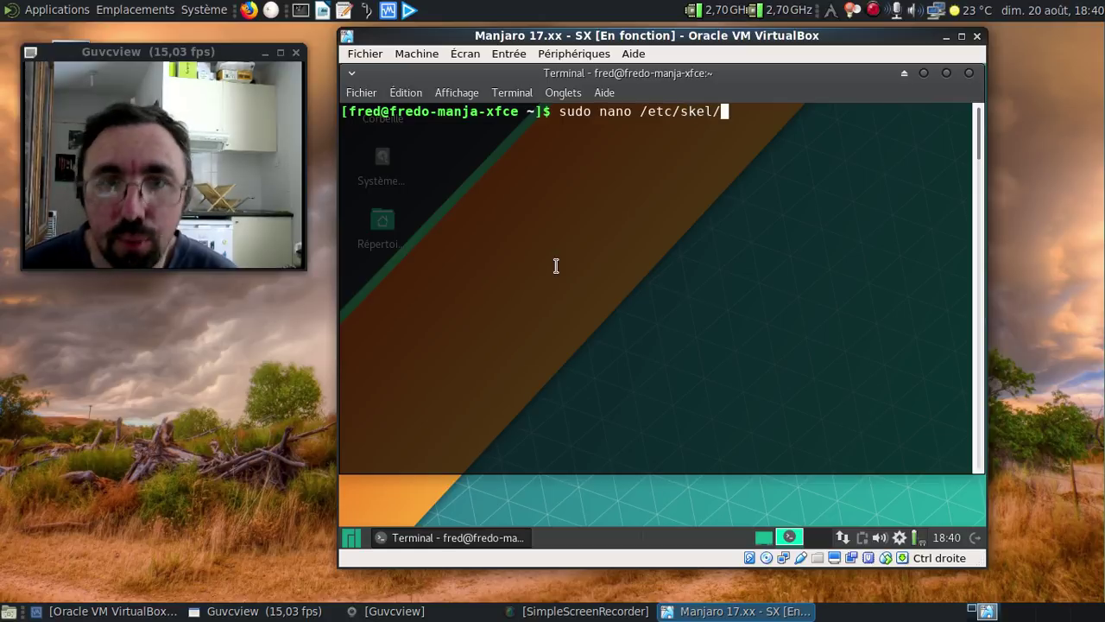
text(.)
key(Tab)
key(Tab)
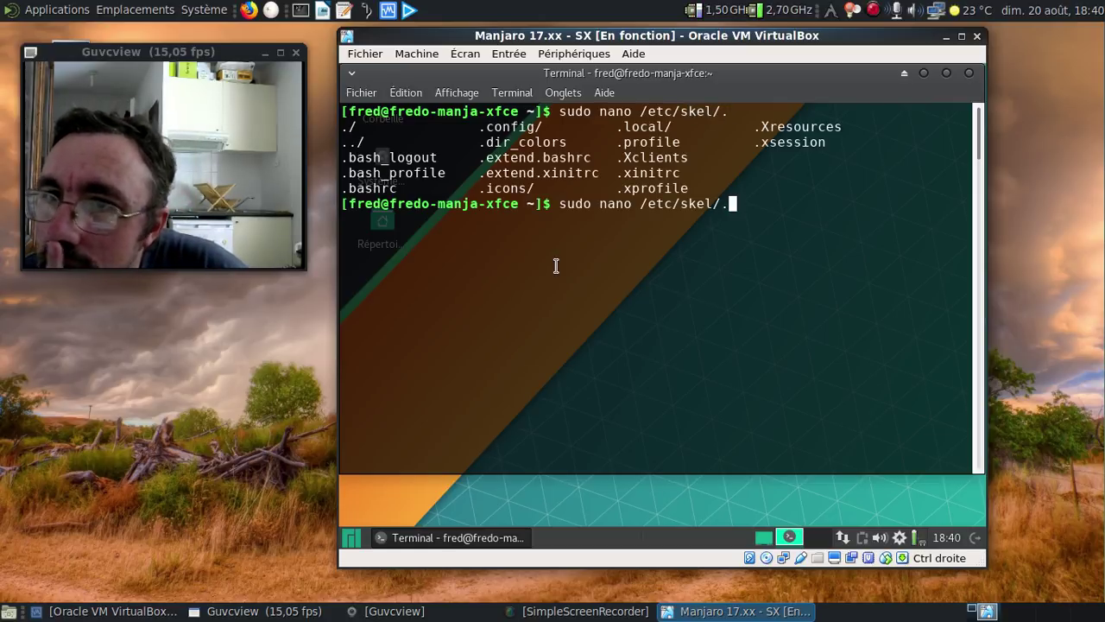
text(ico)
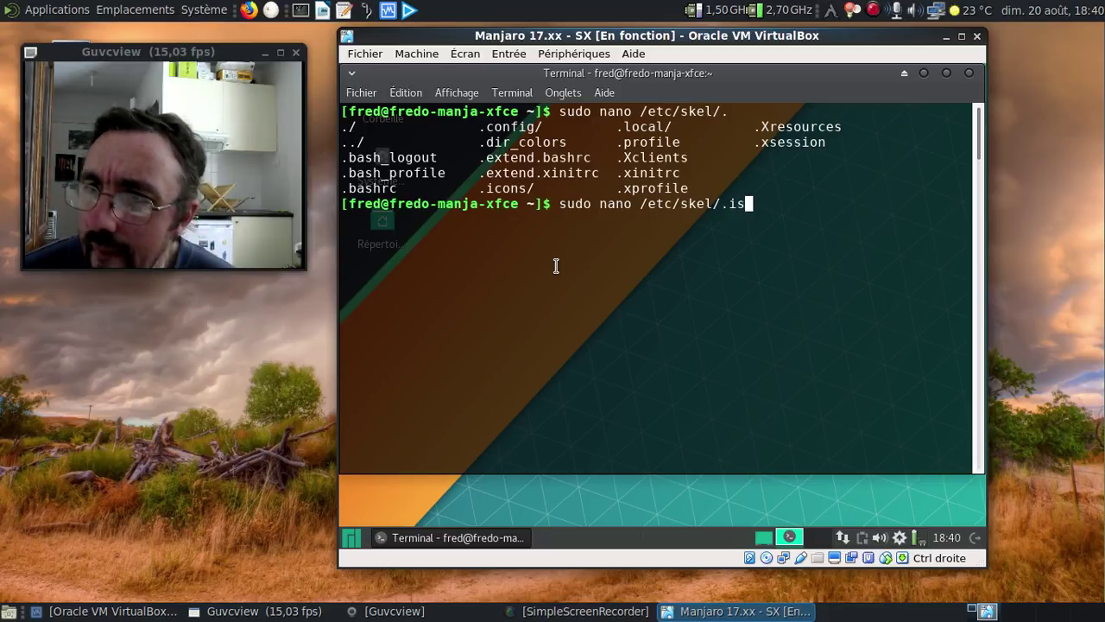
key(Tab)
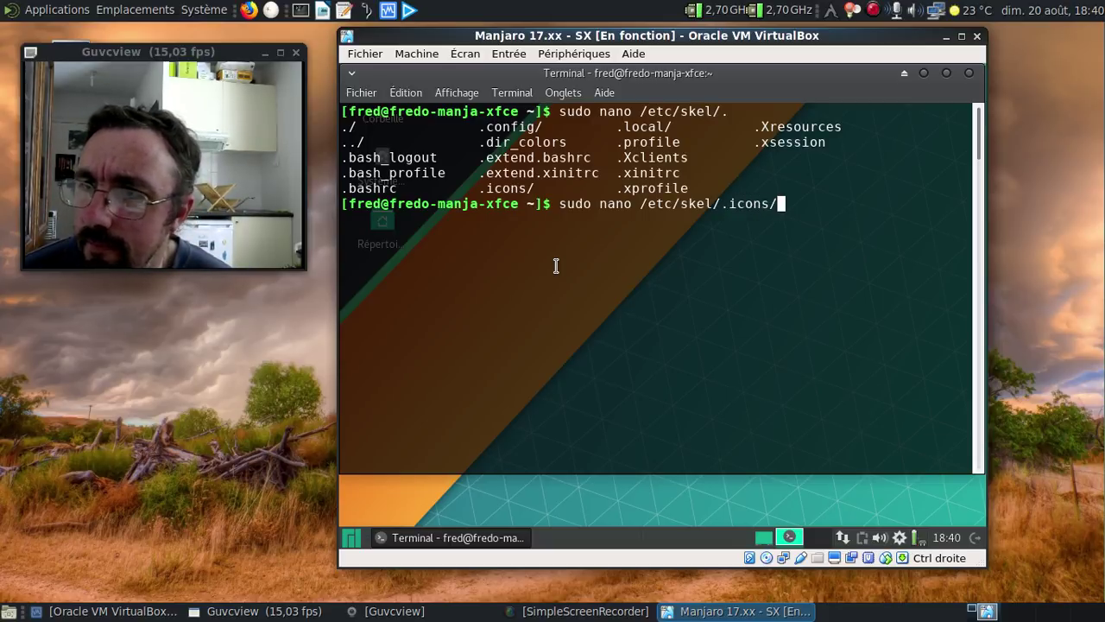
text(d)
key(Tab)
text(i)
key(Tab)
key(Return)
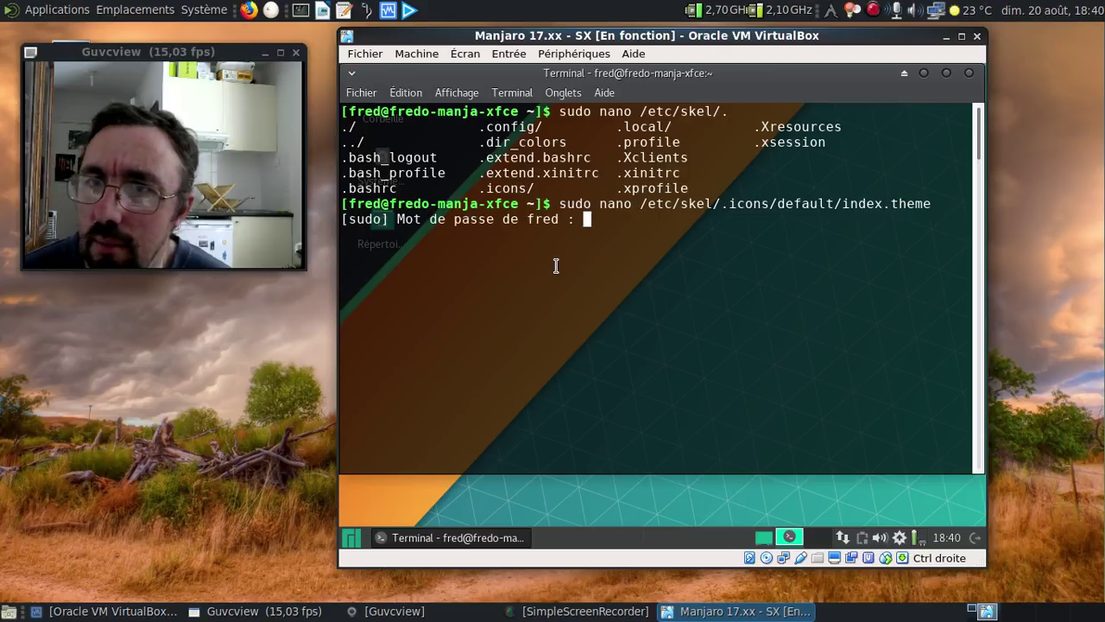
key(Return)
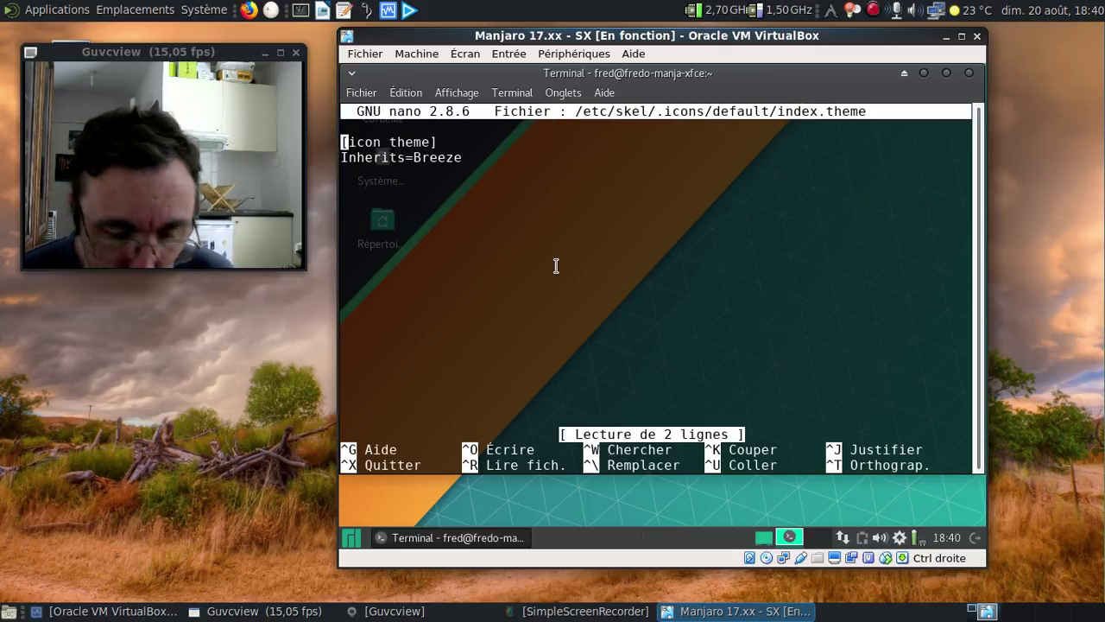
Exit index.theme, open /etc/skel/.xprofile with sudo nano, then close it again
key(ctrl+x)
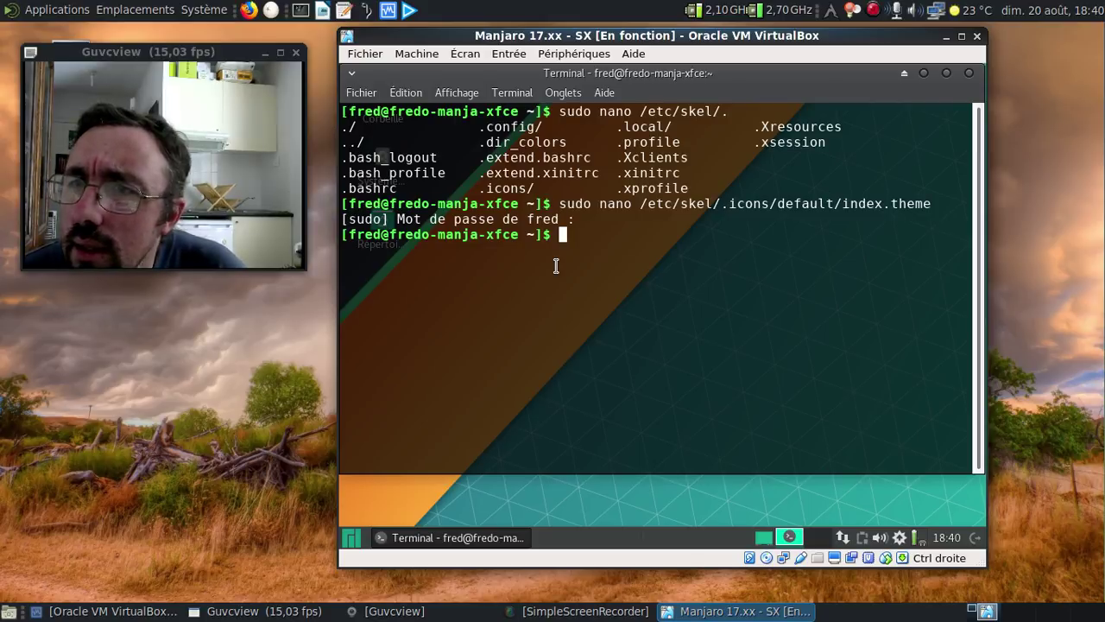
key(Up)
key(BackSpace)
key(BackSpace)
key(BackSpace)
key(BackSpace)
key(BackSpace)
key(BackSpace)
key(BackSpace)
key(BackSpace)
key(BackSpace)
key(BackSpace)
key(BackSpace)
key(BackSpace)
key(BackSpace)
key(BackSpace)
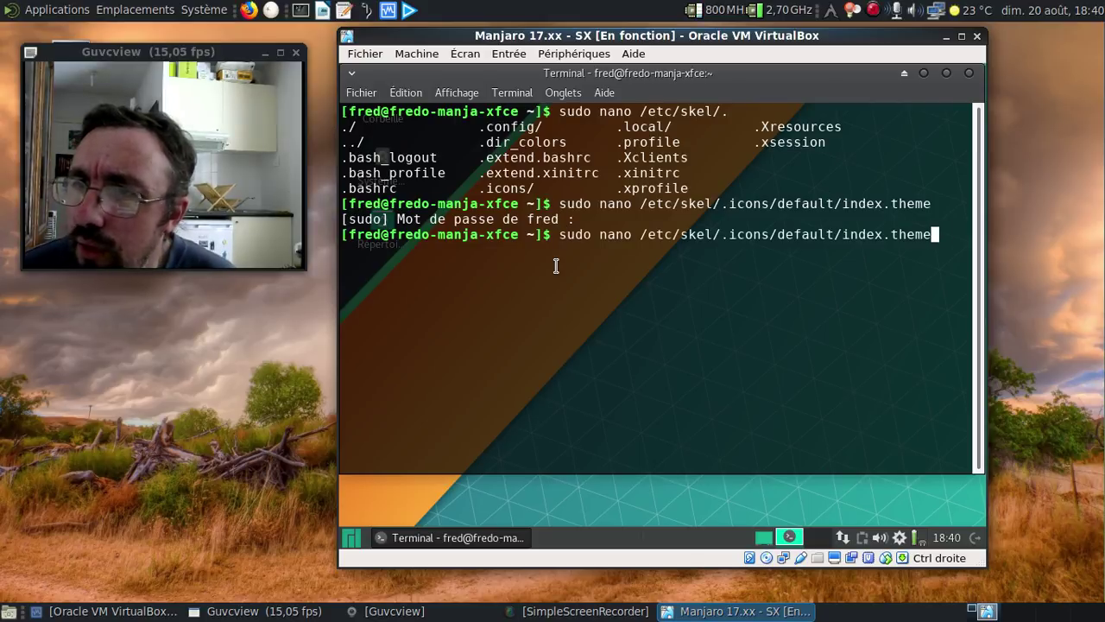
key(BackSpace)
key(BackSpace)
key(BackSpace)
key(BackSpace)
key(BackSpace)
key(BackSpace)
key(BackSpace)
key(BackSpace)
key(BackSpace)
key(BackSpace)
key(BackSpace)
key(BackSpace)
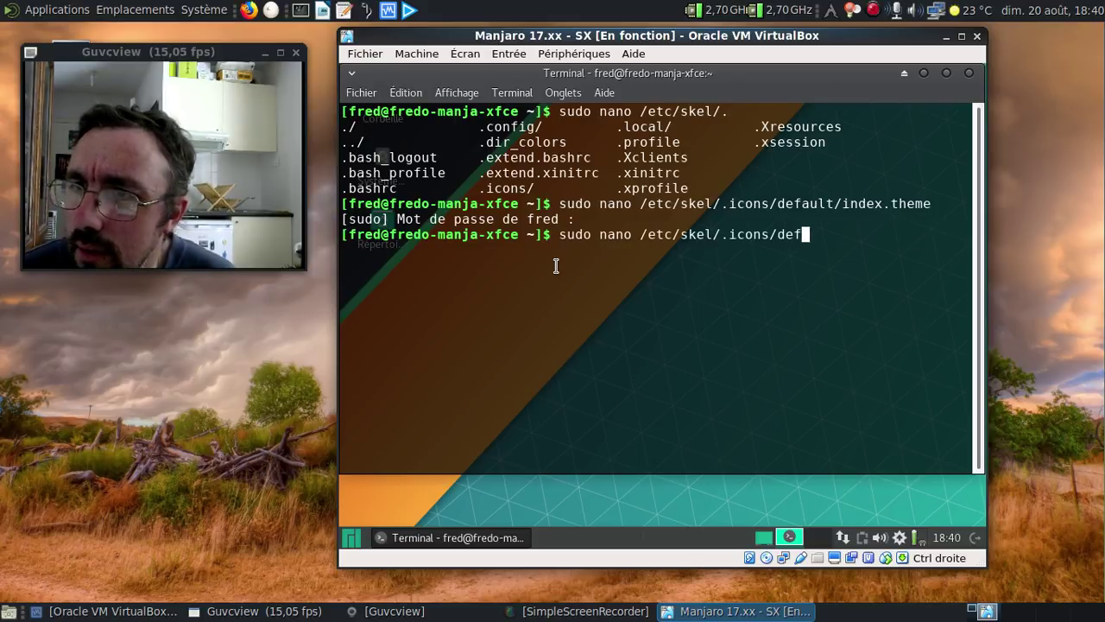
text(pro)
key(Tab)
key(Left)
key(Left)
key(Left)
key(Left)
key(Left)
key(Left)
key(Left)
key(Left)
text(x)
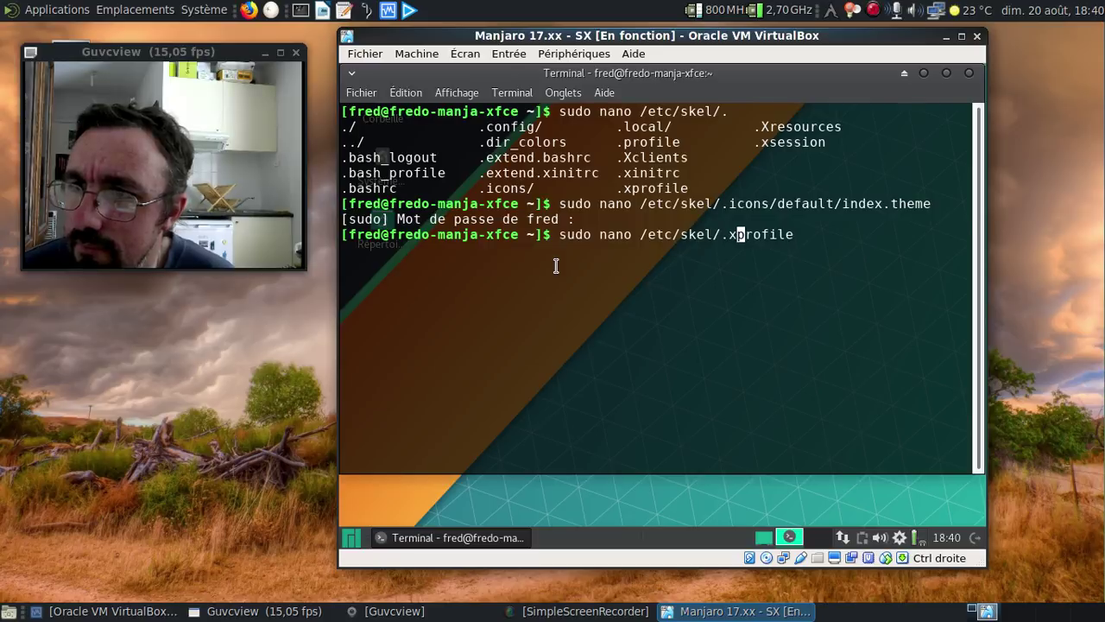
key(Return)
key(ctrl+x)
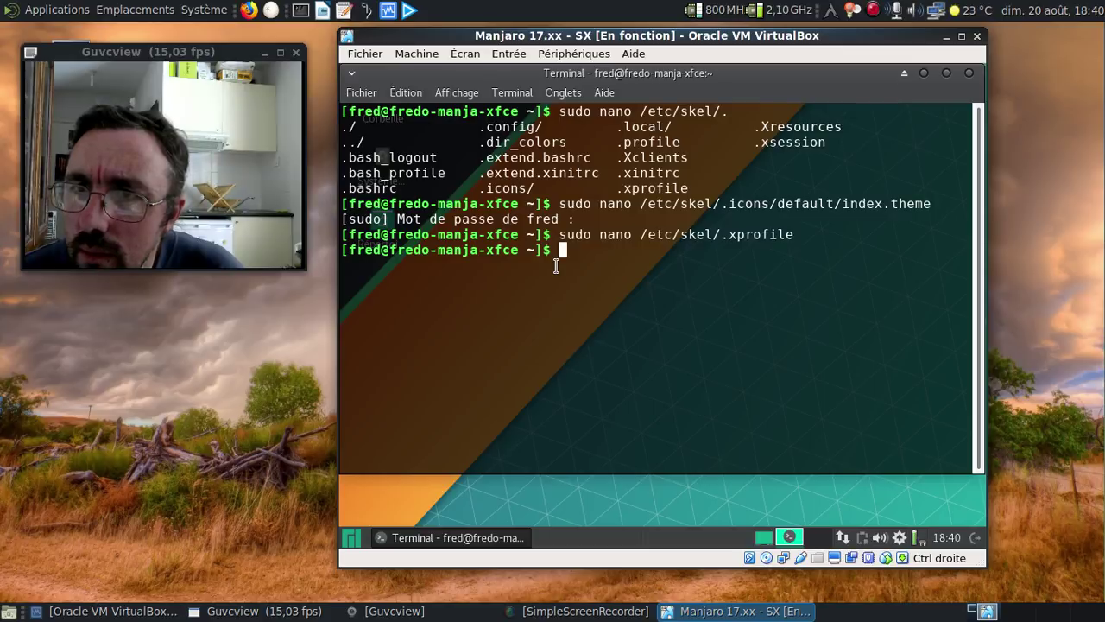
key(Up)
key(BackSpace)
key(BackSpace)
key(BackSpace)
key(BackSpace)
key(BackSpace)
key(BackSpace)
key(BackSpace)
key(BackSpace)
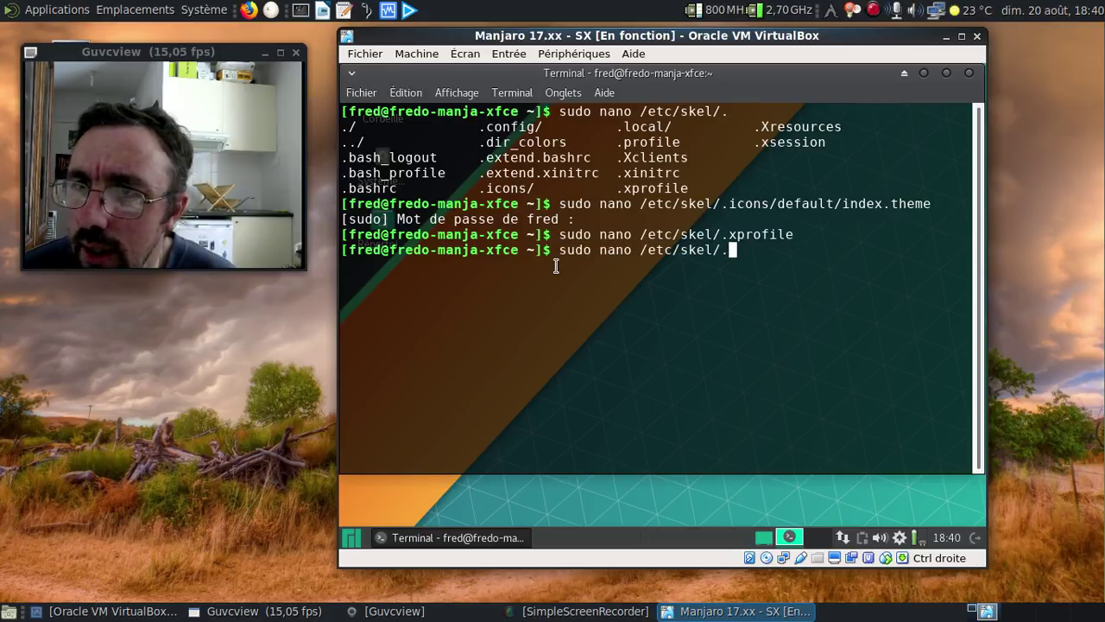
List /etc/skel/.config and its xfce4 folder, then cd into /etc/skel/.config/xfce4
key(BackSpace)
text(.copn)
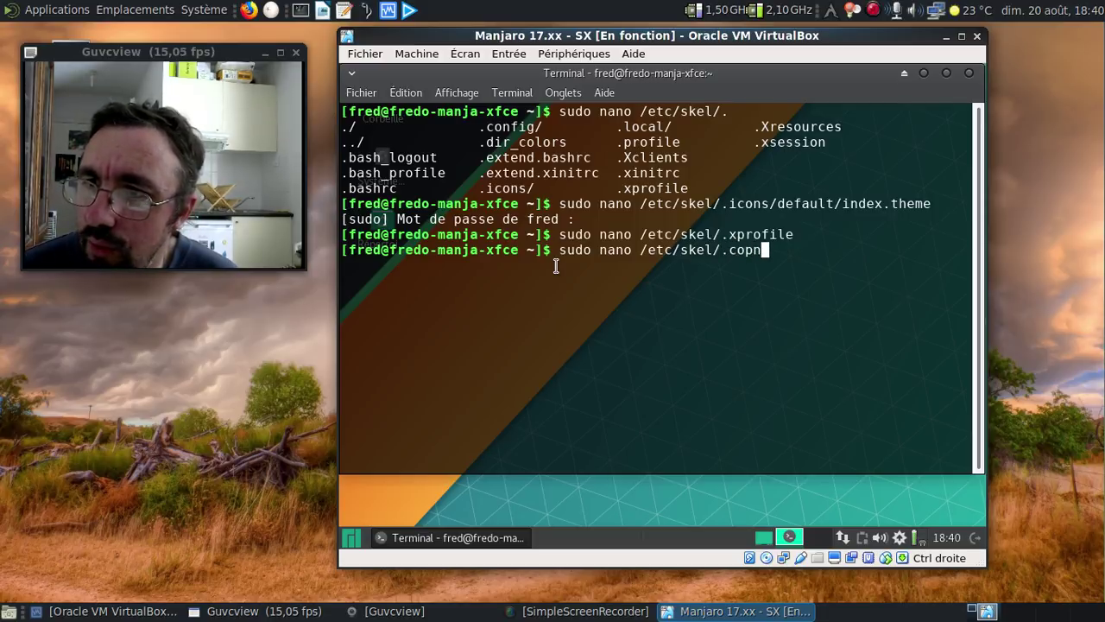
key(BackSpace)
key(BackSpace)
text(nfig/)
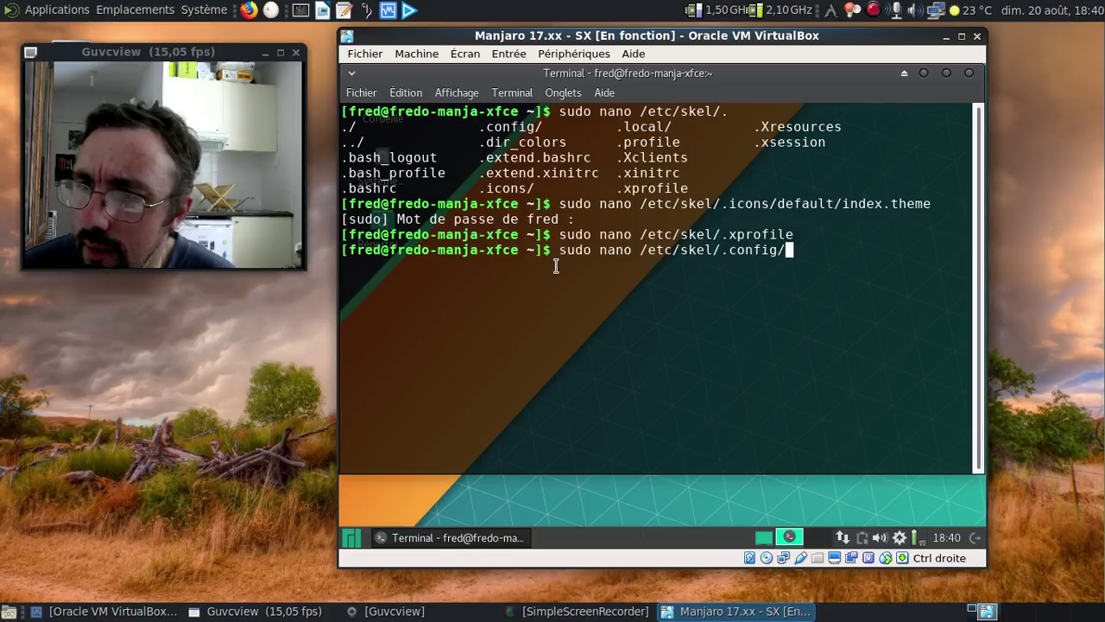
key(Tab)
key(Tab)
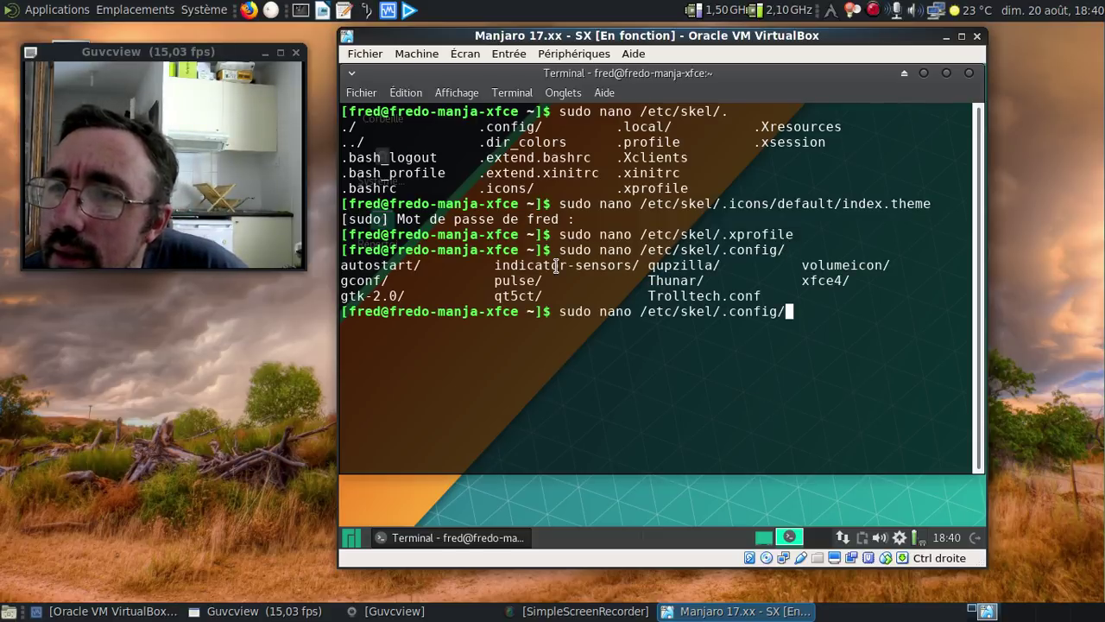
text(xf)
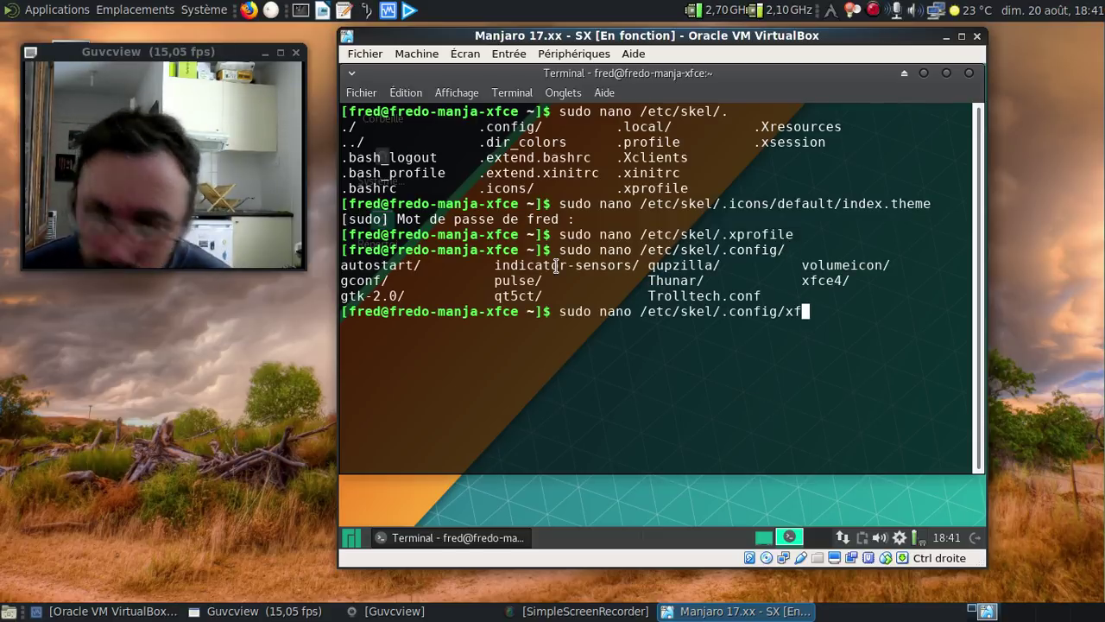
text(ce4/)
key(Tab)
key(Tab)
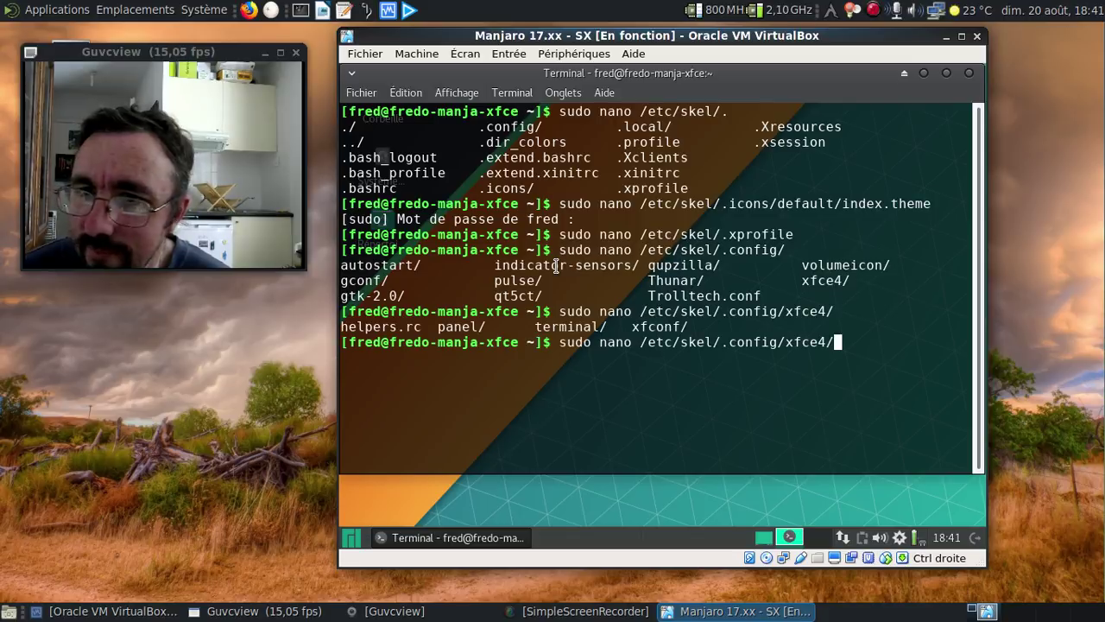
key(Home)
key(Delete)
key(Delete)
key(Delete)
key(Delete)
key(Delete)
key(Delete)
key(Delete)
key(Delete)
key(Delete)
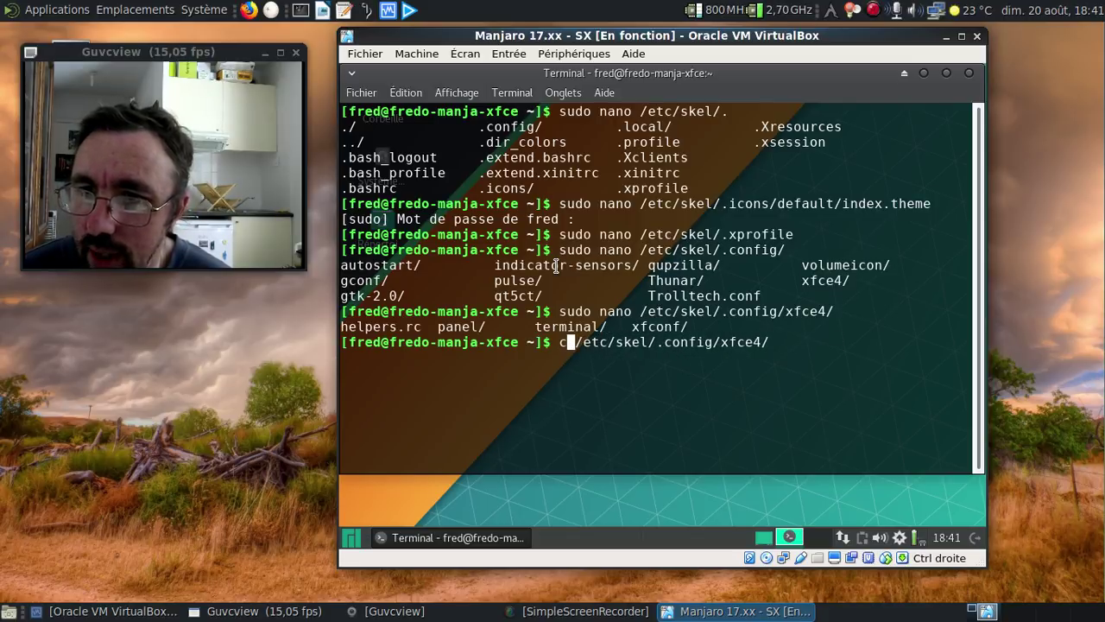
text(cd)
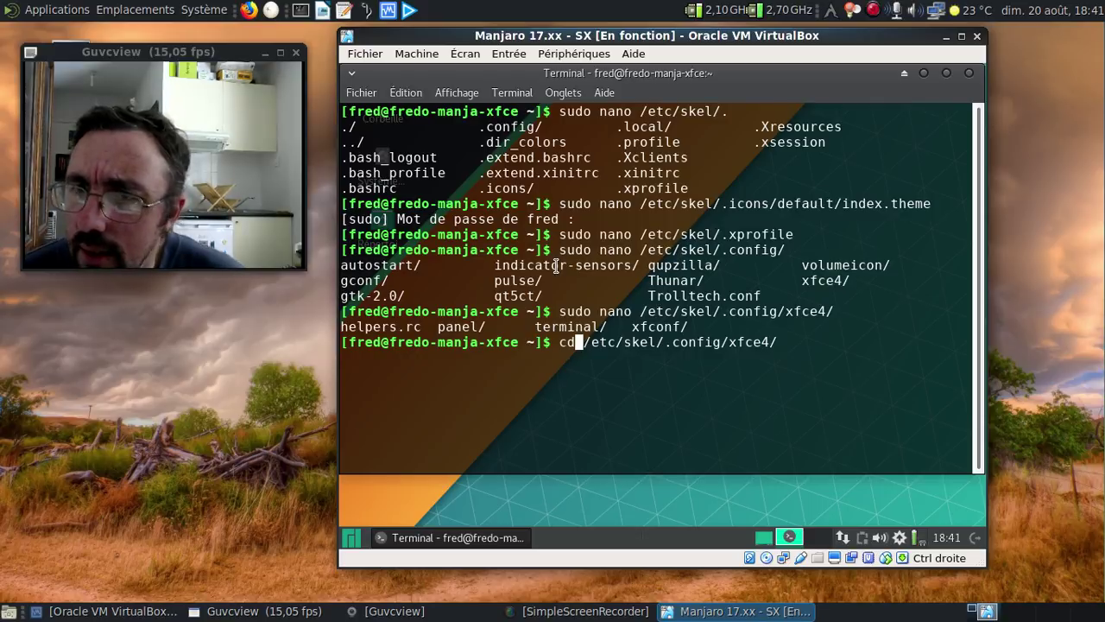
key(Return)
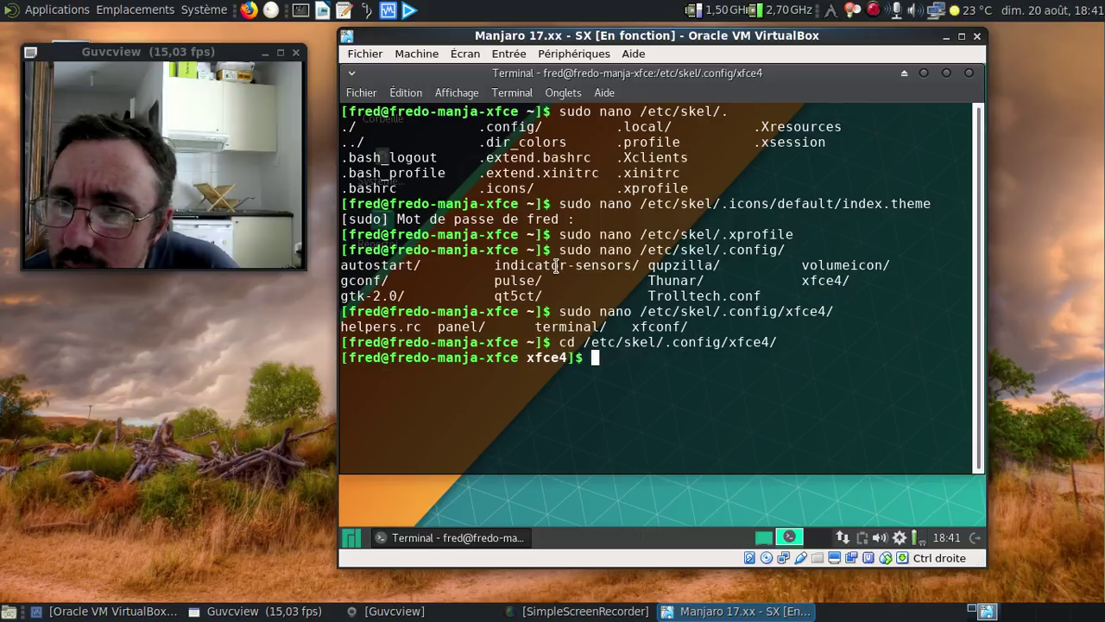
Change into ../gtk-2.0 and list it, showing only gtkfilechooser.ini
text(cd ..)
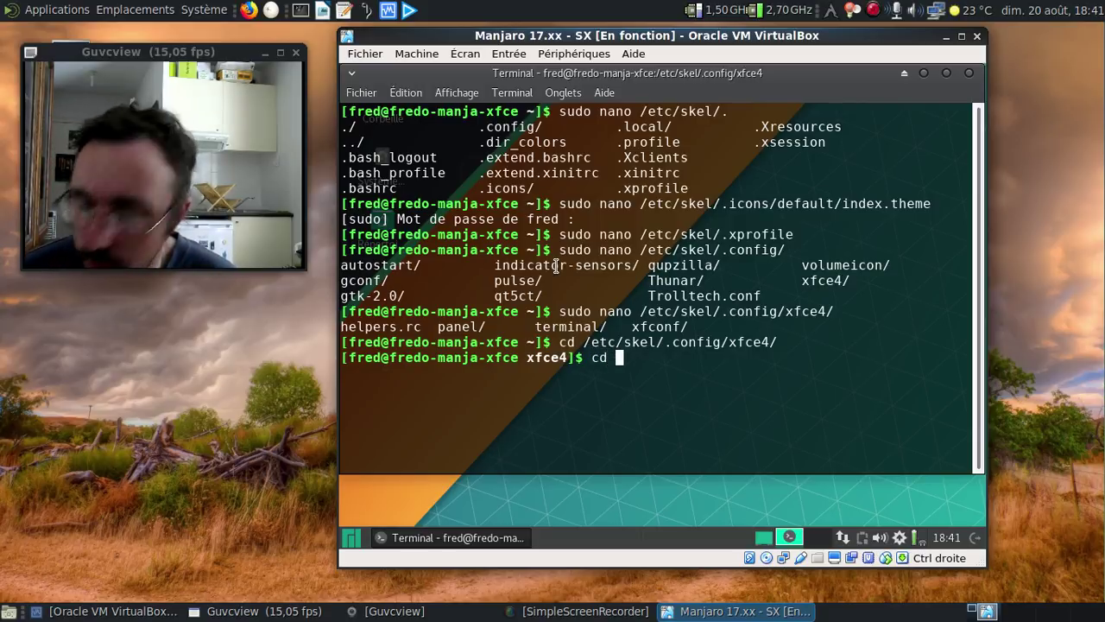
text(/gtk)
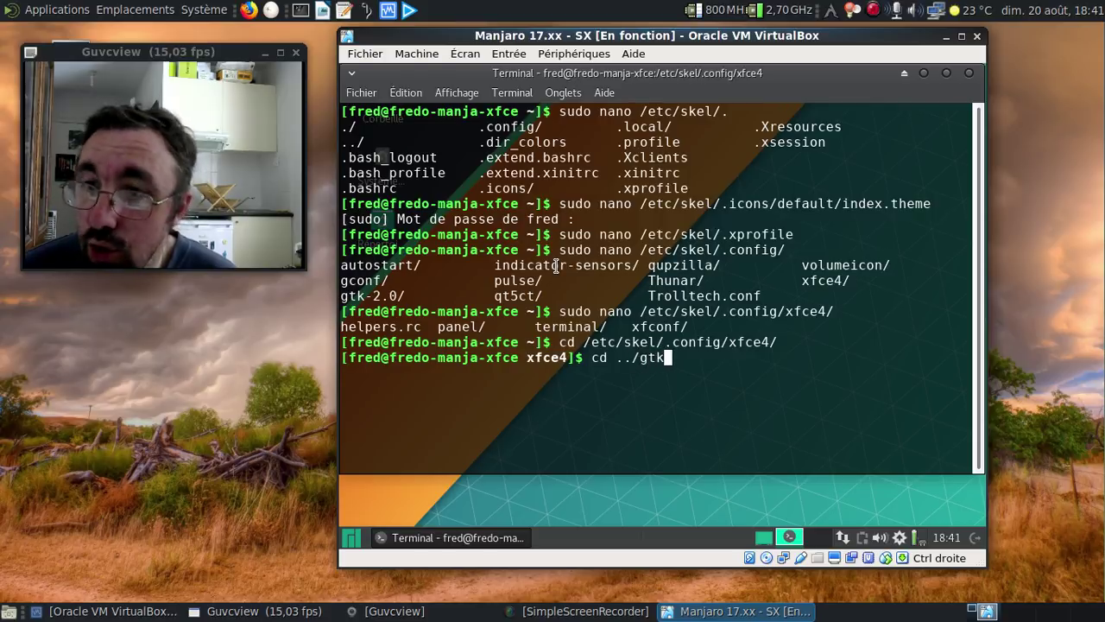
text(2.0)
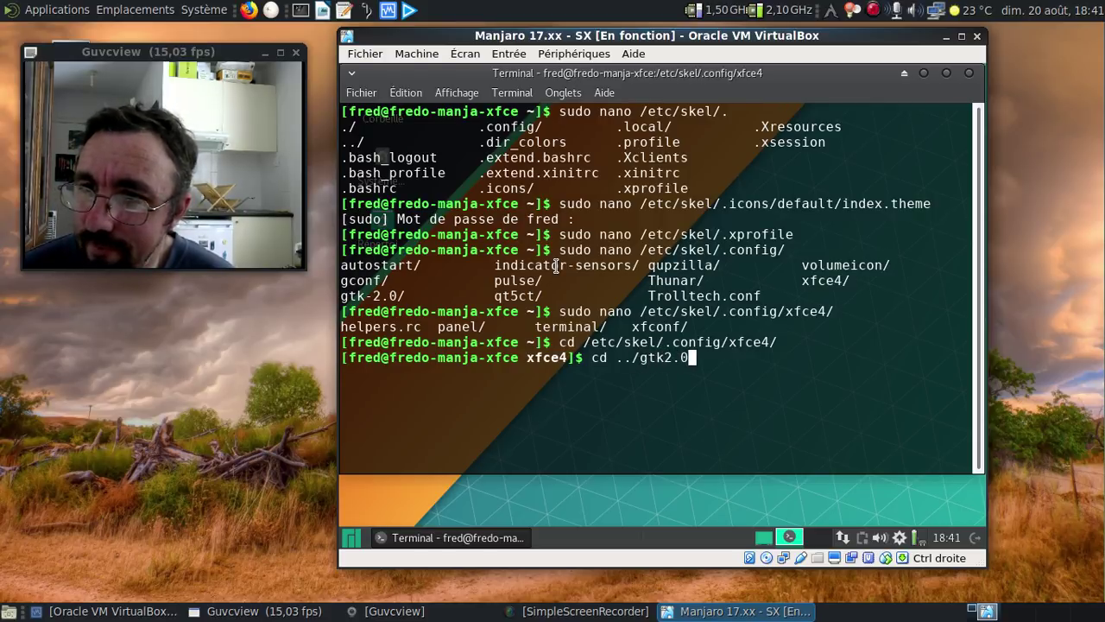
key(Return)
key(Up)
key(BackSpace)
key(BackSpace)
key(BackSpace)
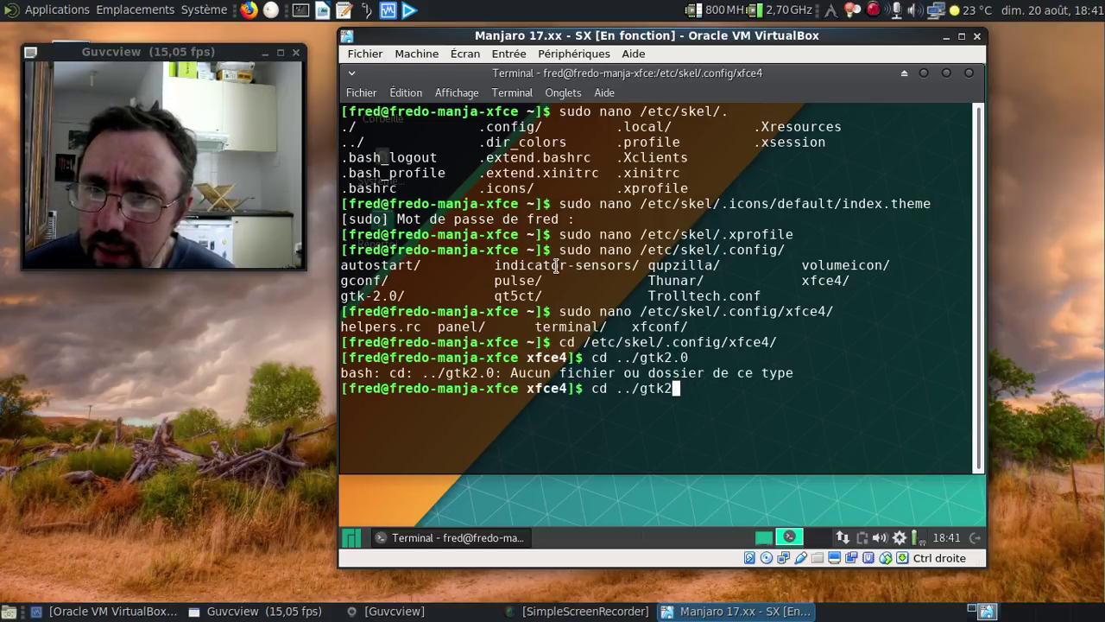
text(-2.0/)
key(Return)
text(ls)
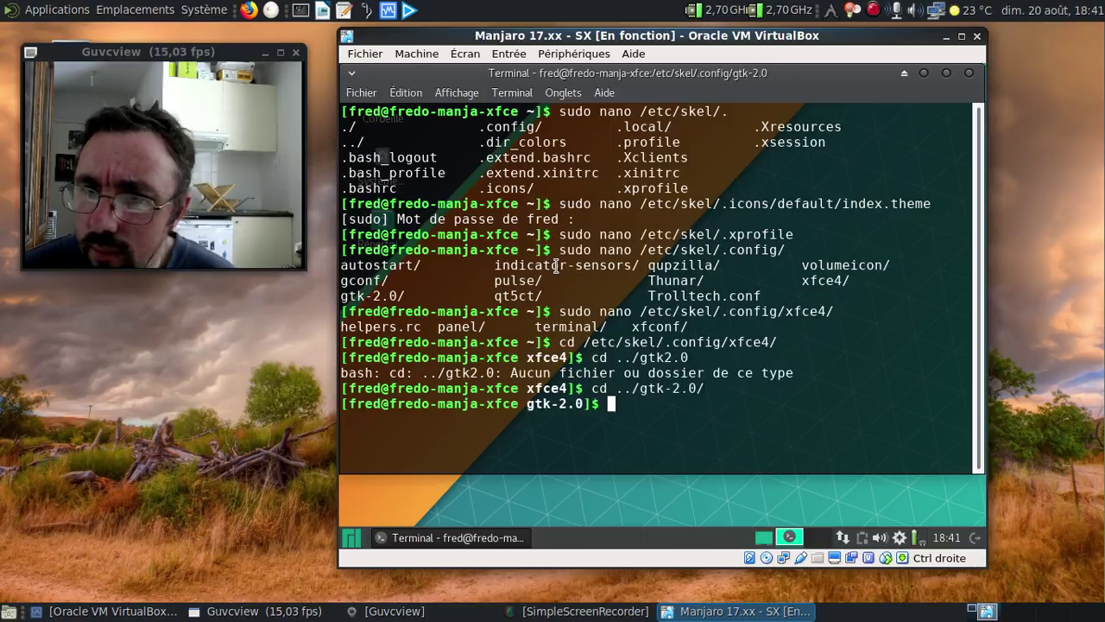
key(Return)
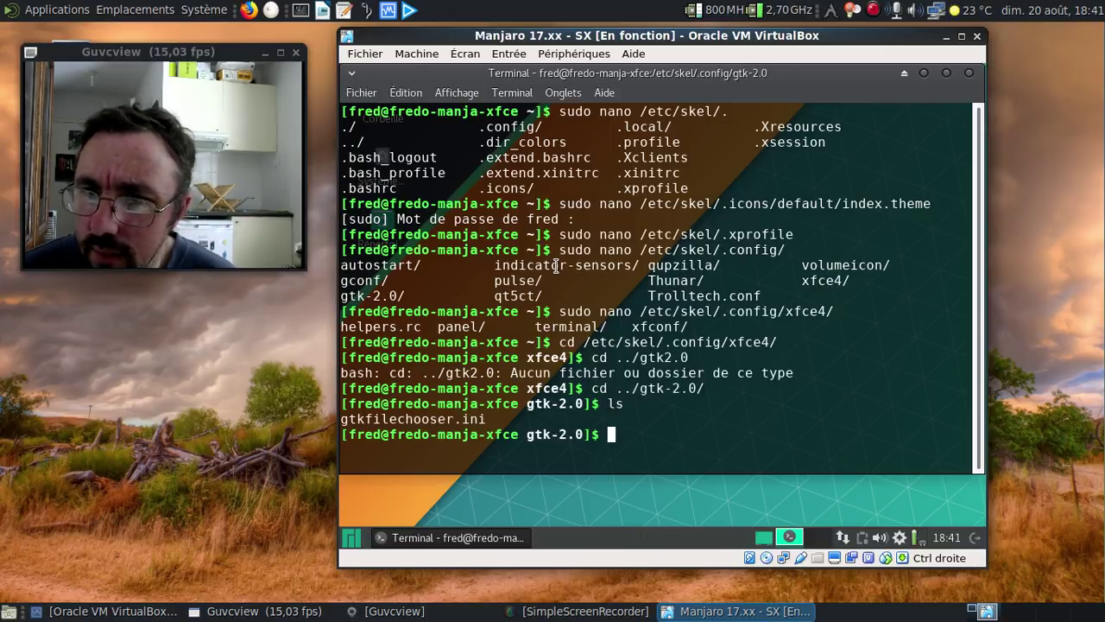
Return to the home folder and begin a sudo useradd -m -g wheel command
text(cd)
key(Return)
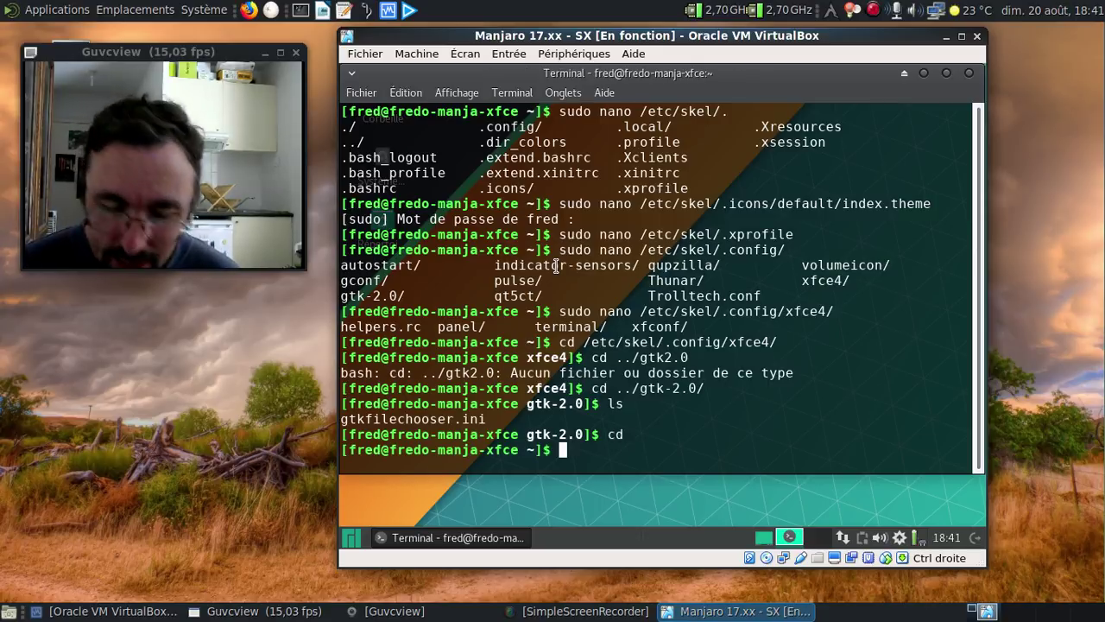
text(sudo us)
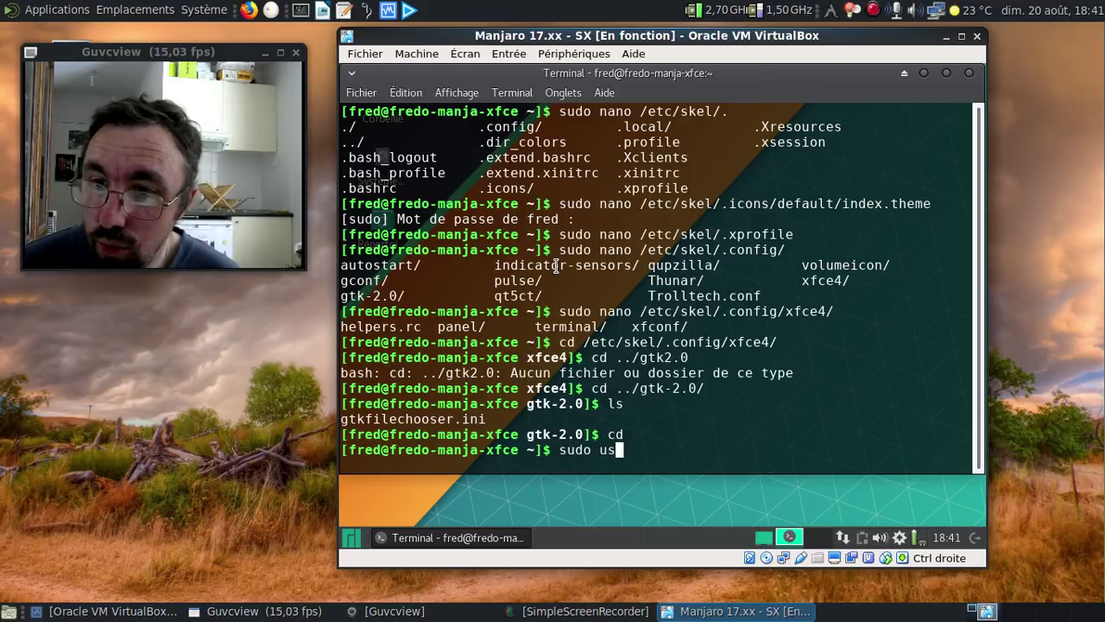
text(eradd -)
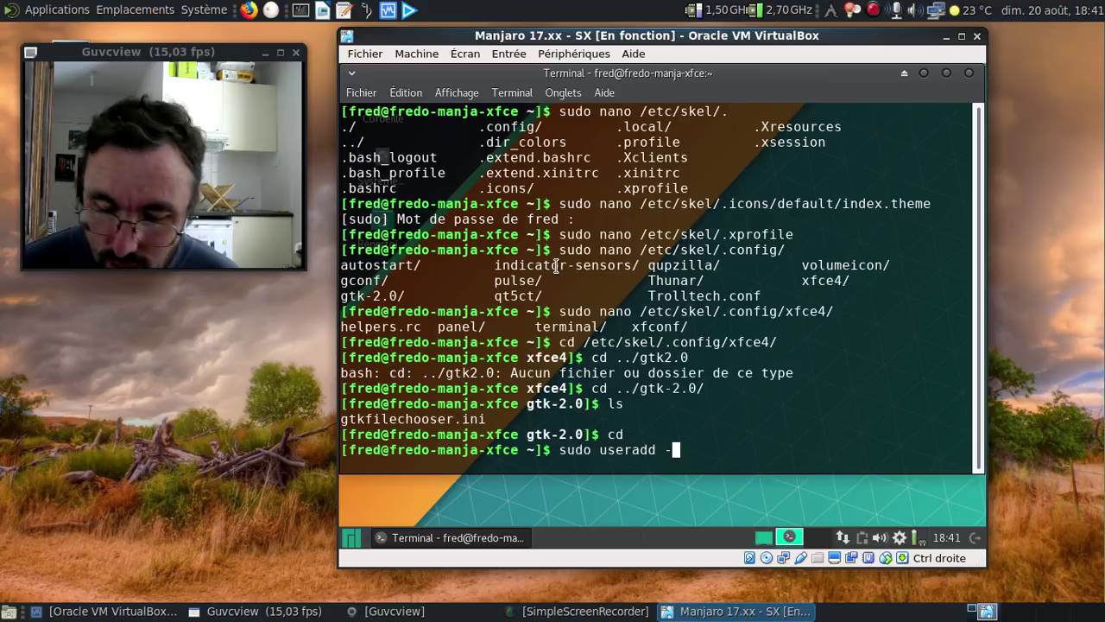
text(m -g )
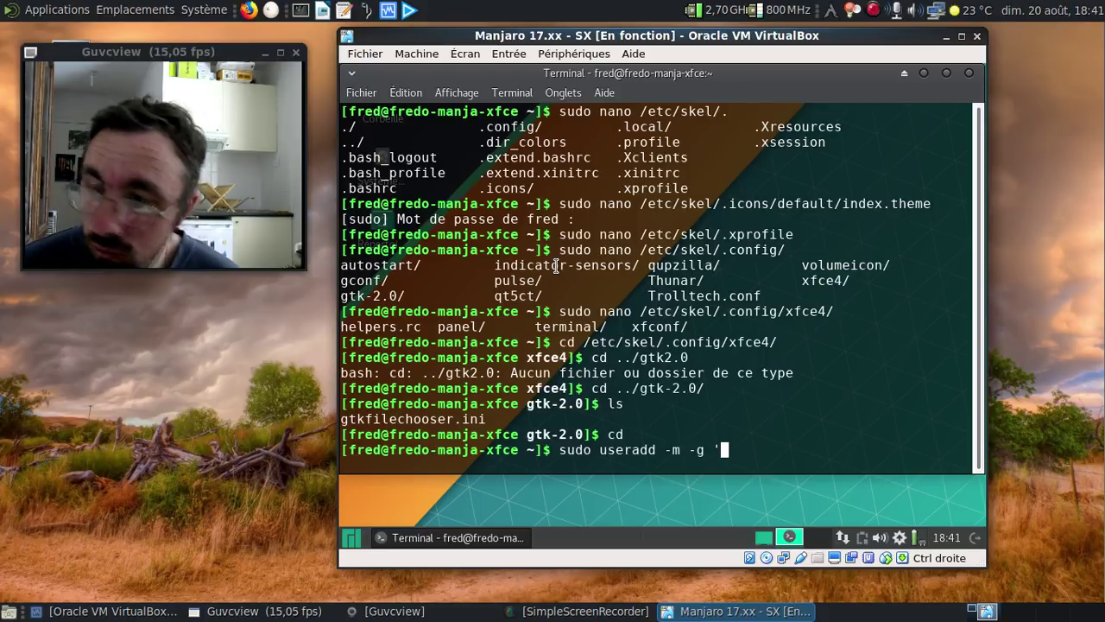
text(wheel )
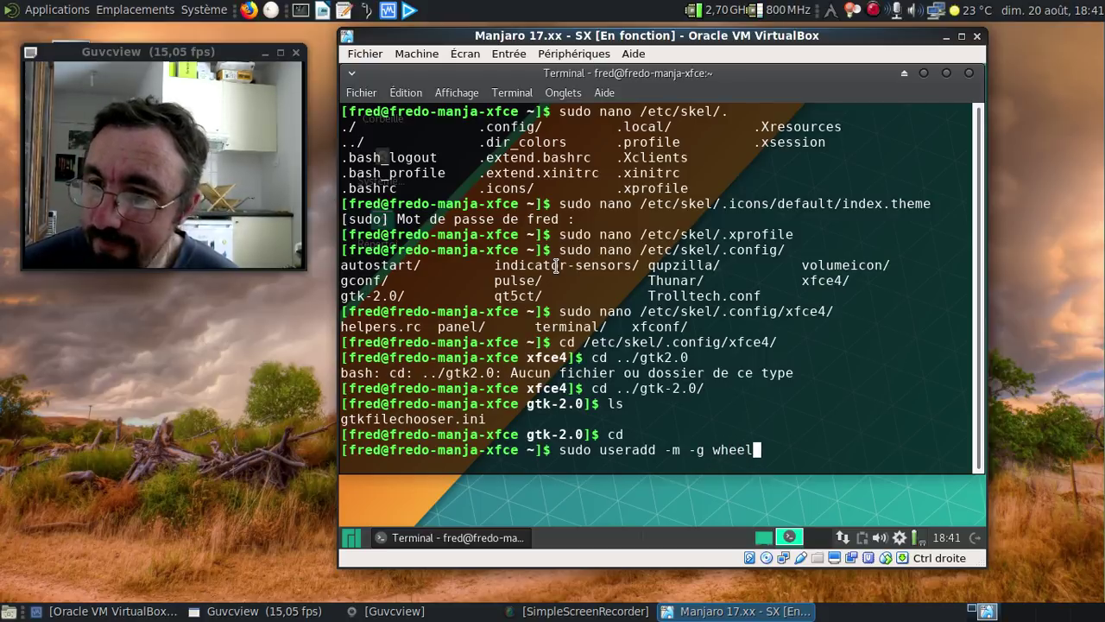
text(-c )
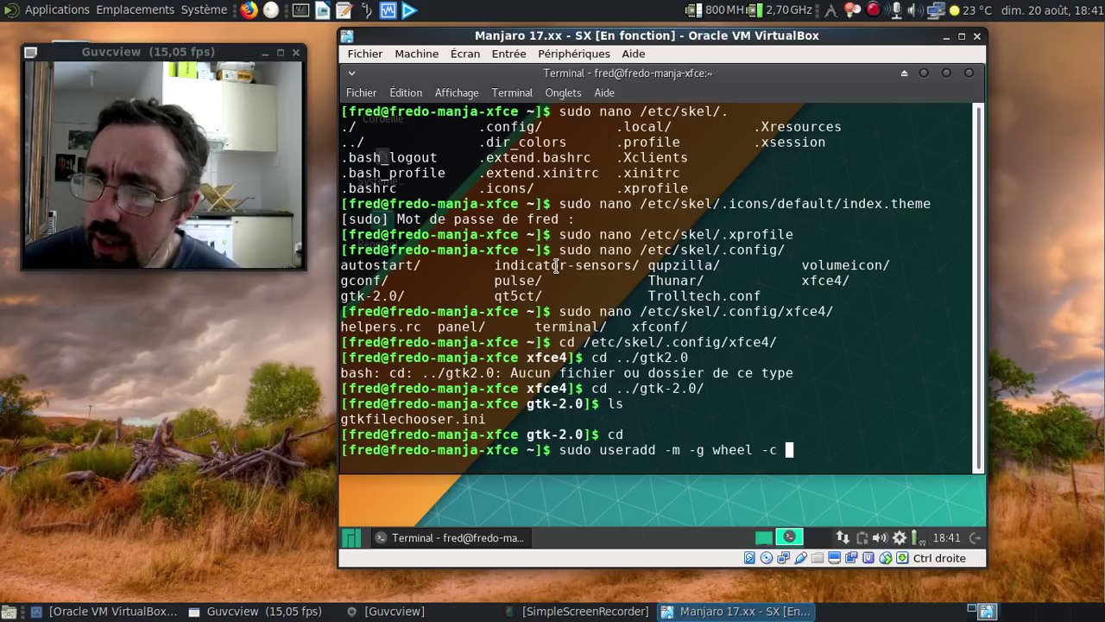
text('Gras)
Create the new user with a full name, /bin/bash shell and wheel group
key(BackSpace)
key(BackSpace)
key(BackSpace)
text(aston)
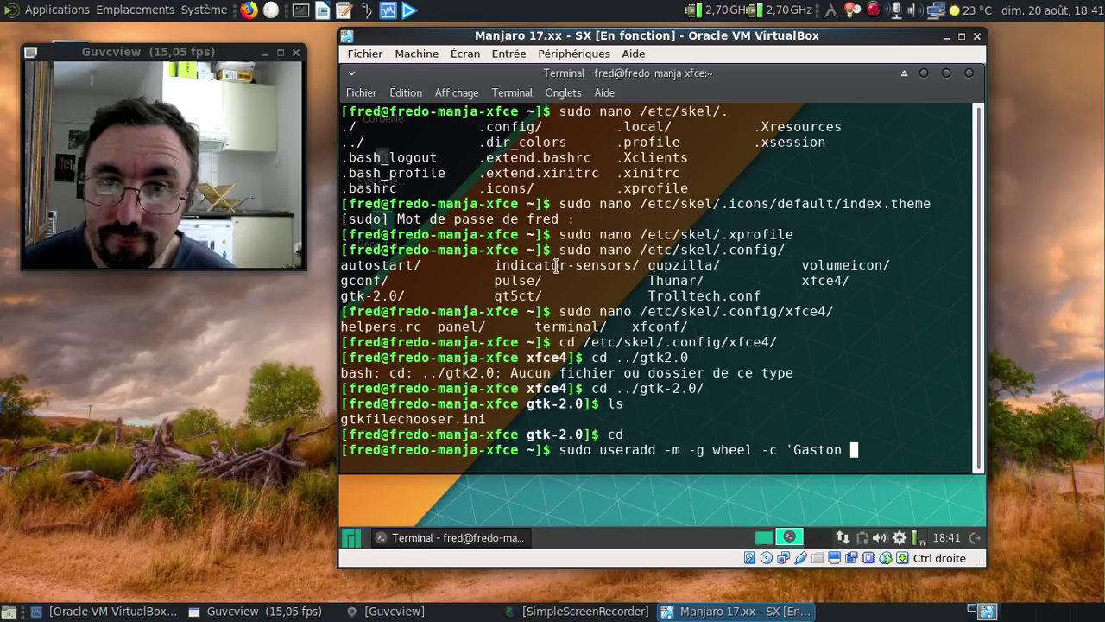
text( Pou)
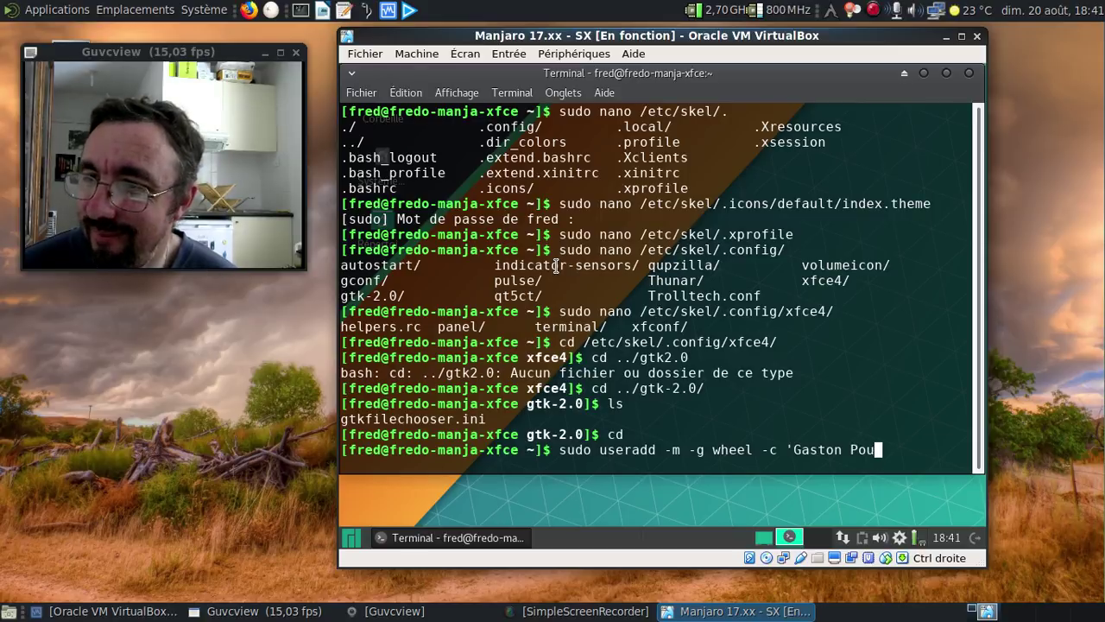
text(et' -)
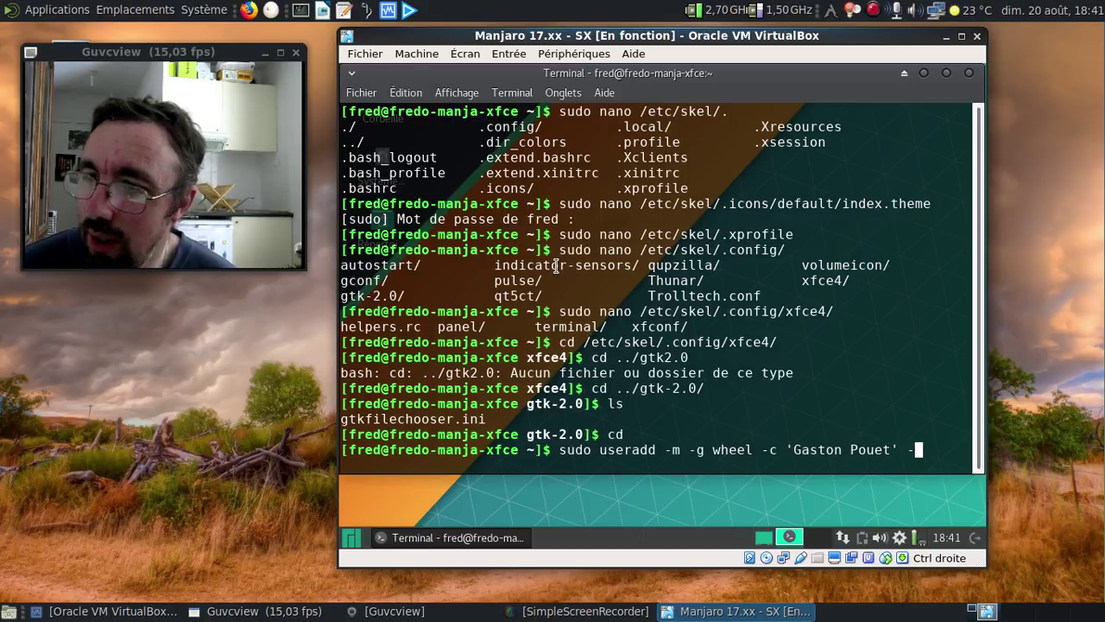
text(s /)
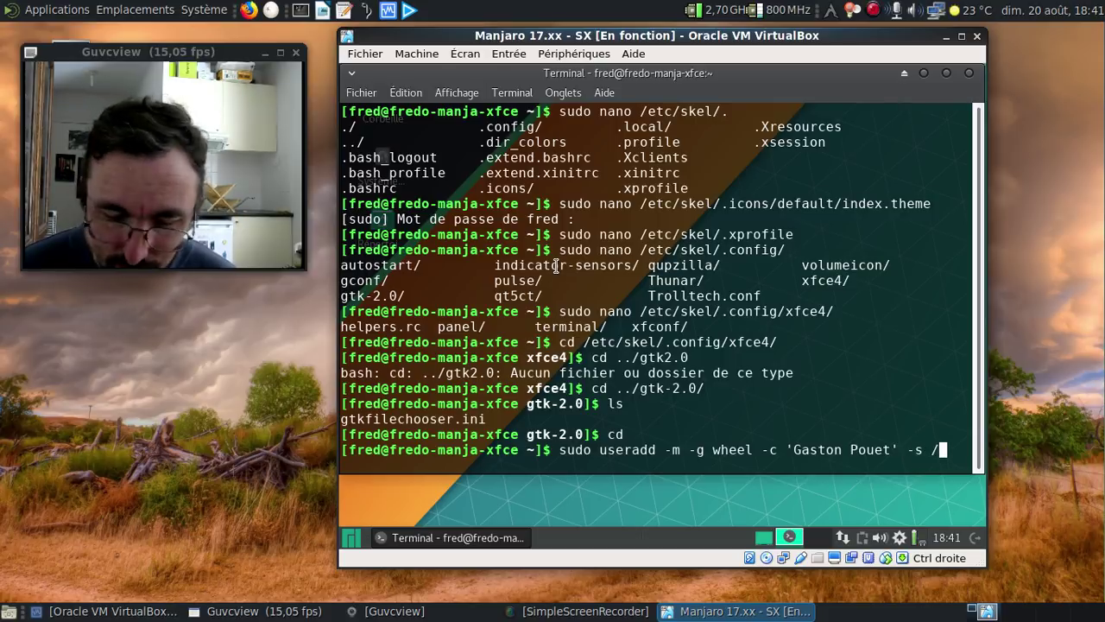
text(bin/bash gaston)
key(Return)
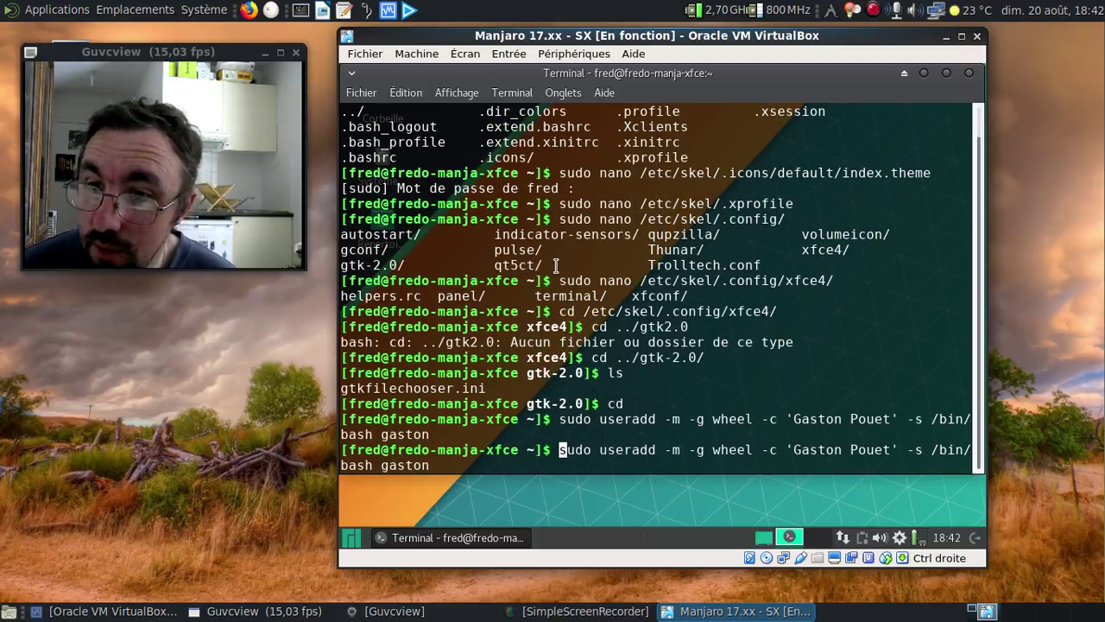
Set the new user's password with sudo passwd, entering it twice
text(sudo)
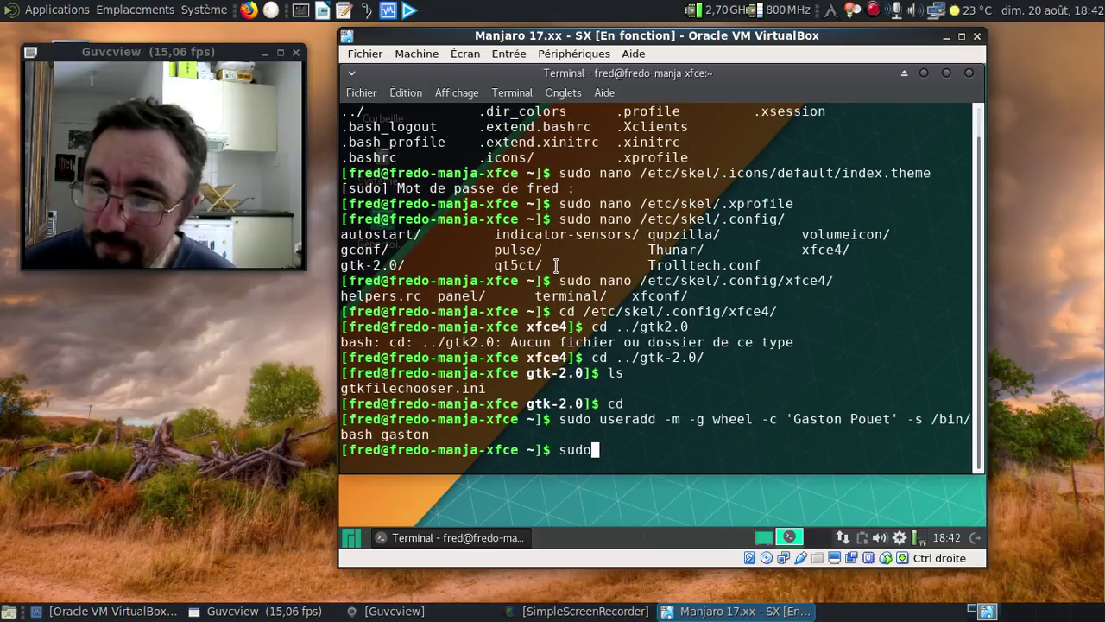
text( password)
key(BackSpace)
text(ord)
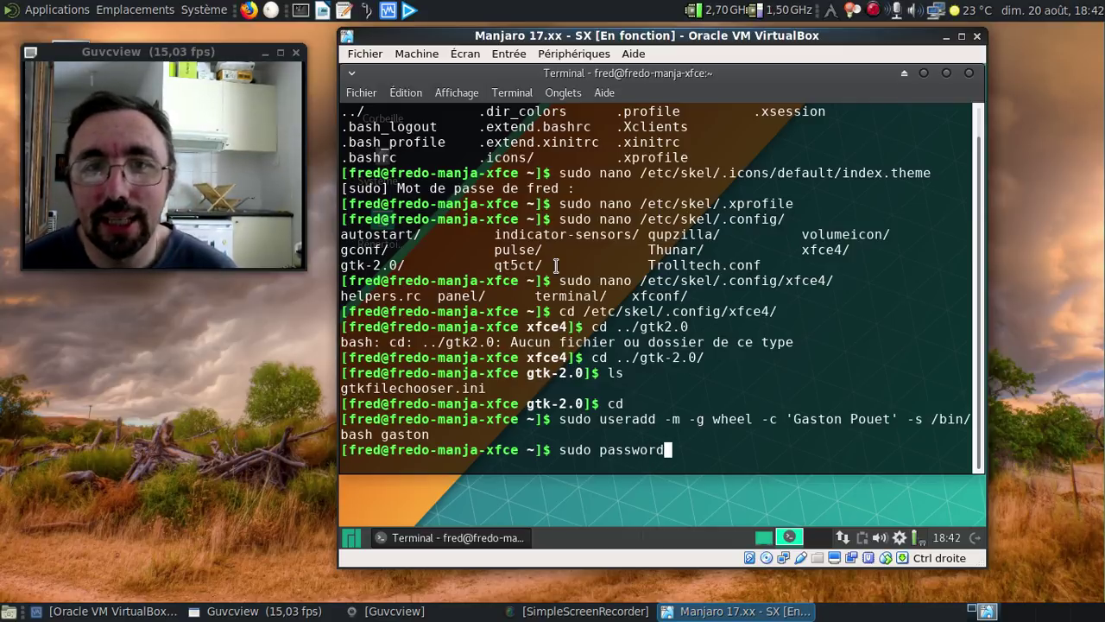
key(Return)
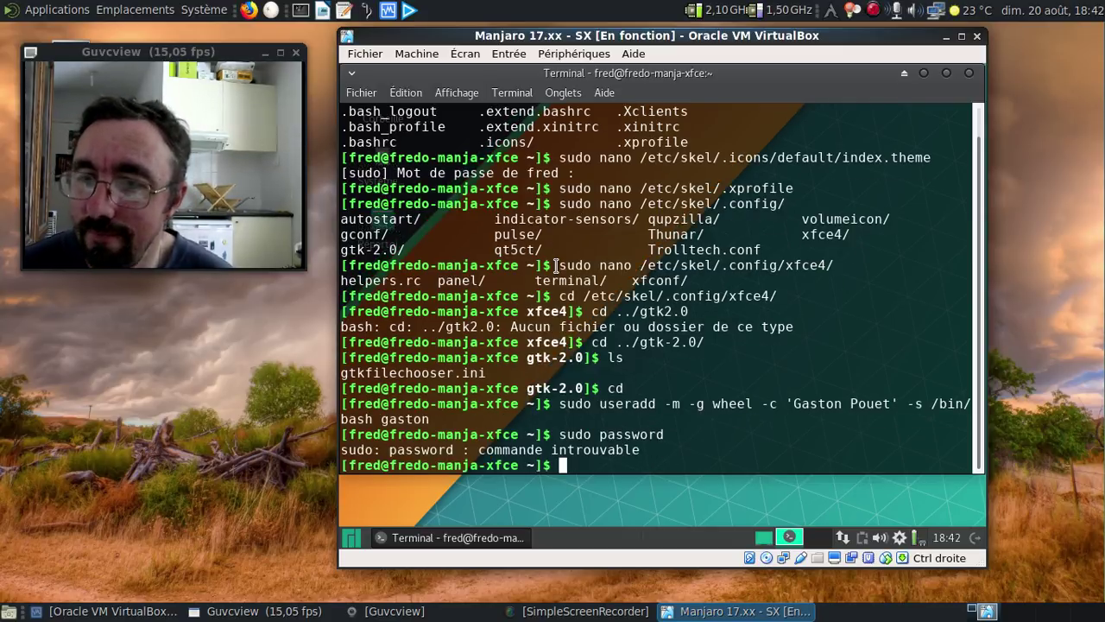
key(Up)
key(BackSpace)
key(BackSpace)
key(BackSpace)
text(d f)
key(BackSpace)
text(gaston)
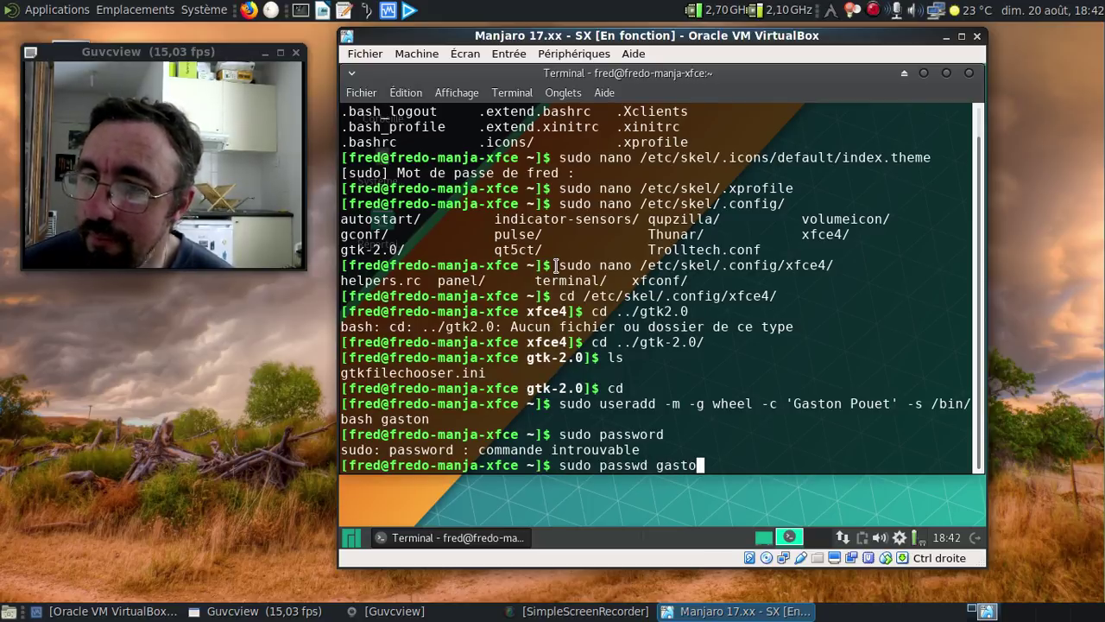
key(Return)
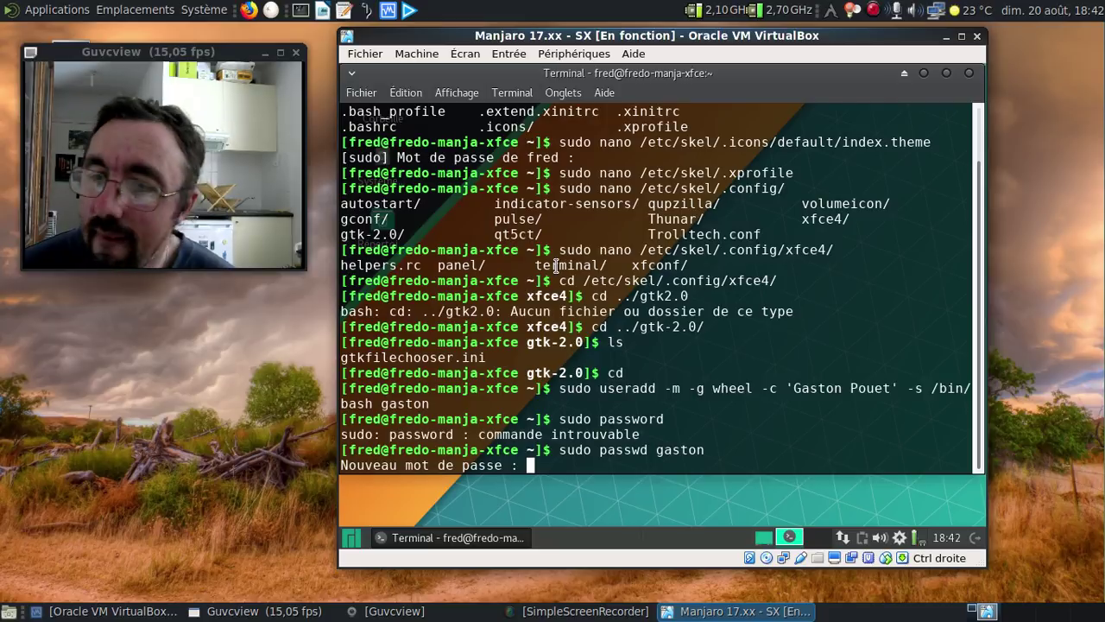
key(Return)
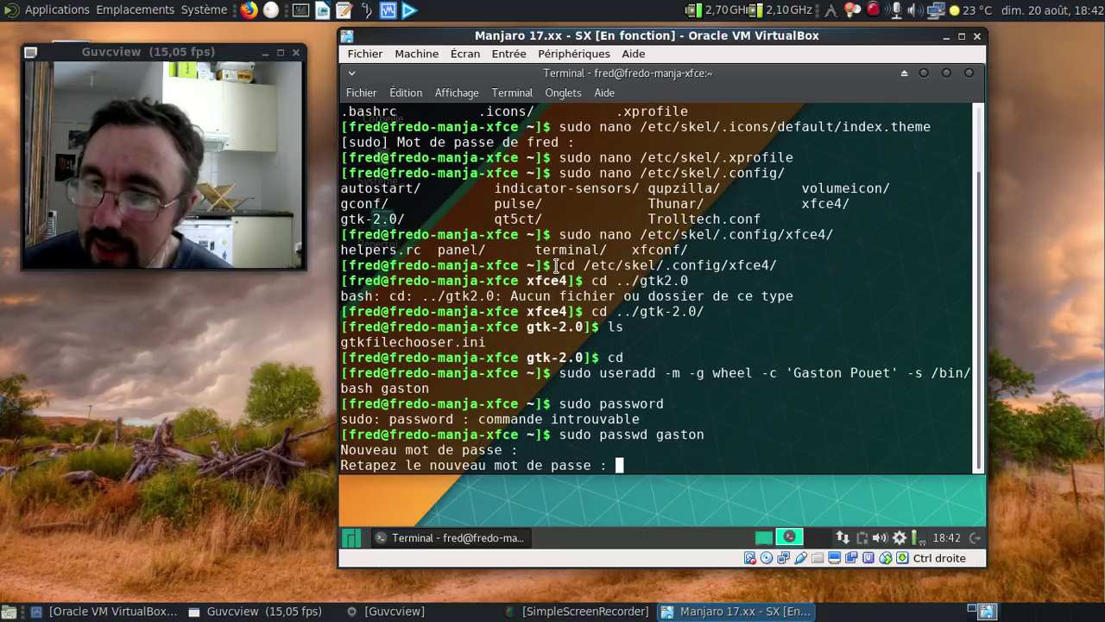
key(Return)
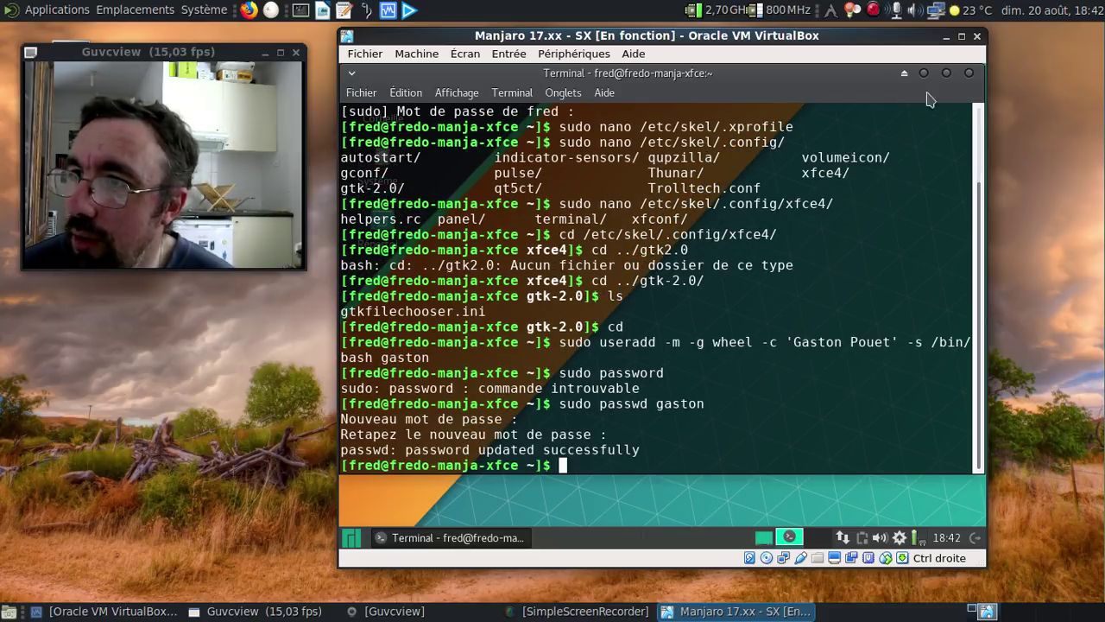
Close the terminal and log out of the current session via Déconnexion
click(970, 73)
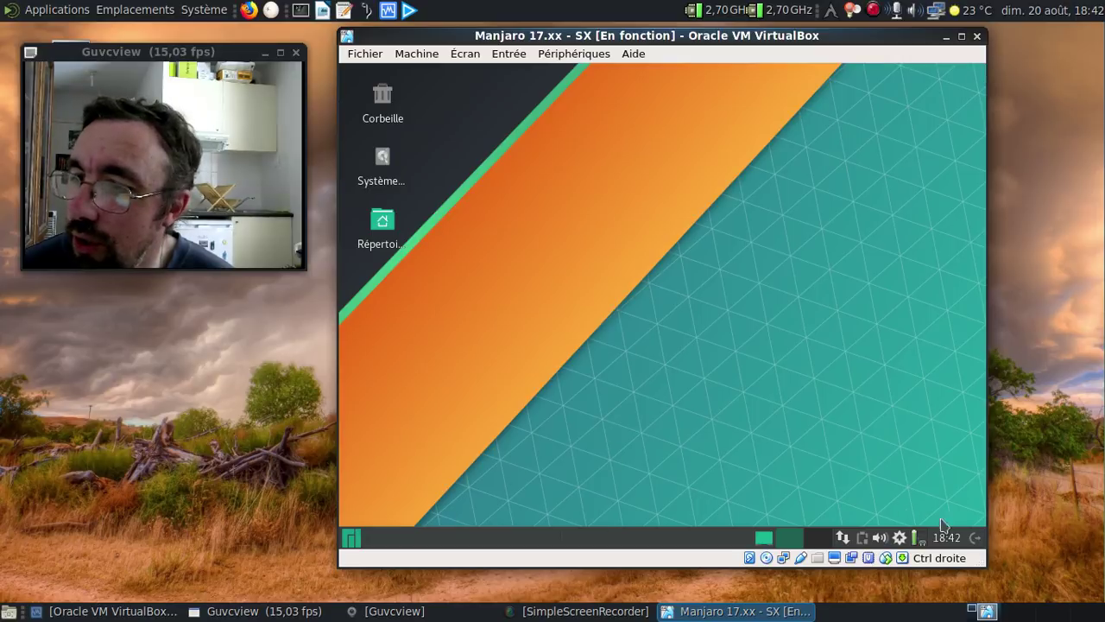
click(974, 537)
click(580, 248)
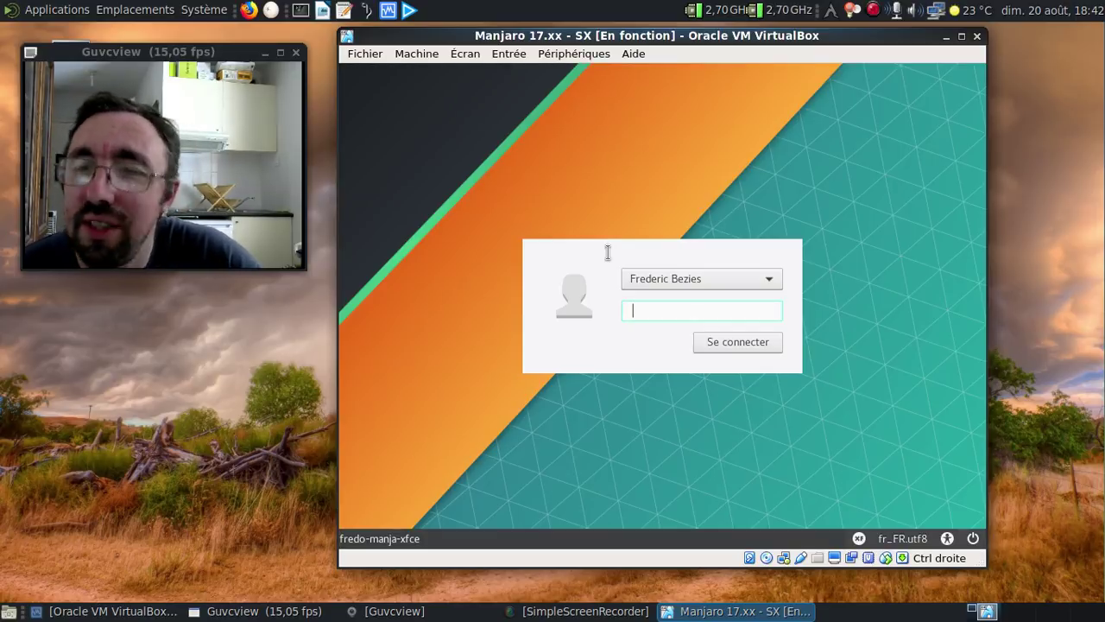
Pick the new user in the LightDM greeter and log in with its password
text(•)
key(BackSpace)
click(734, 280)
click(713, 306)
text(••••••••)
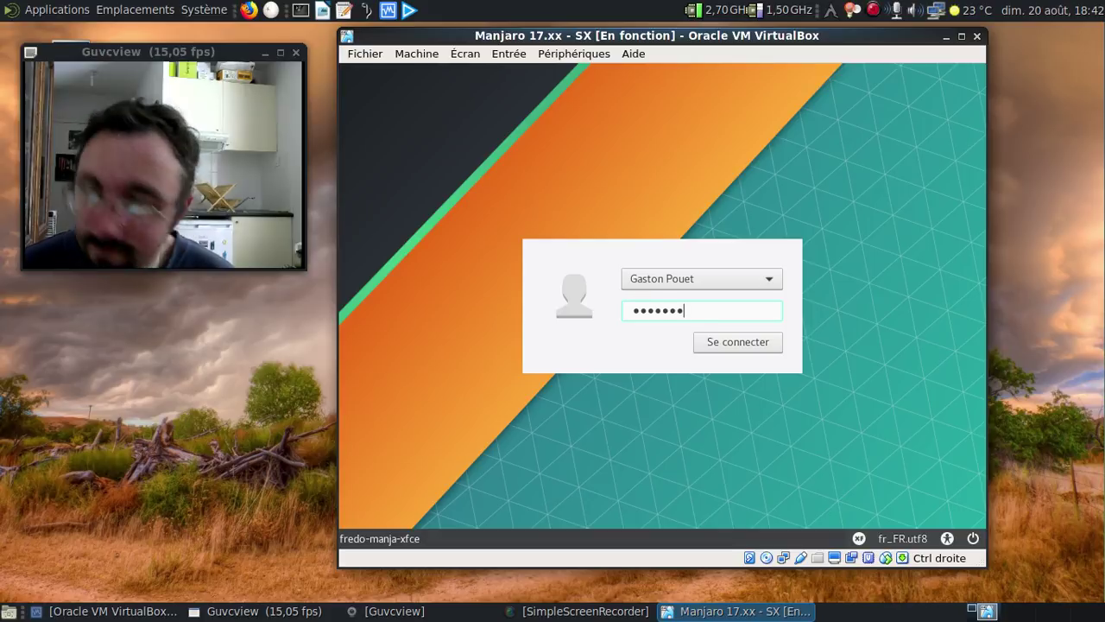
key(Return)
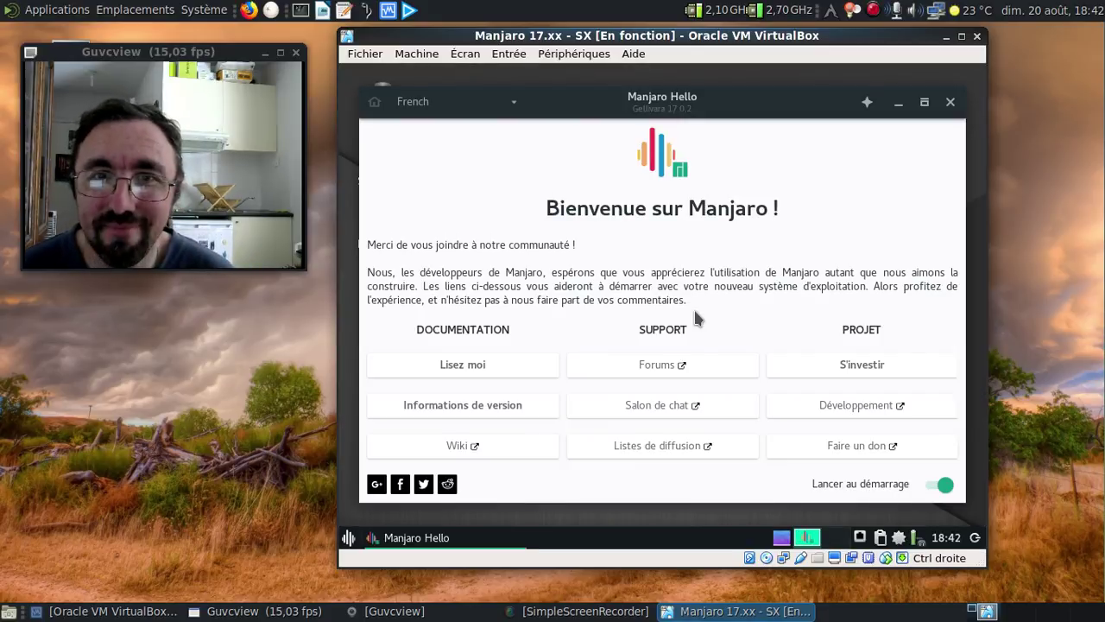
Switch the VM to full screen and open the Affichage display settings
key(ctrl+f)
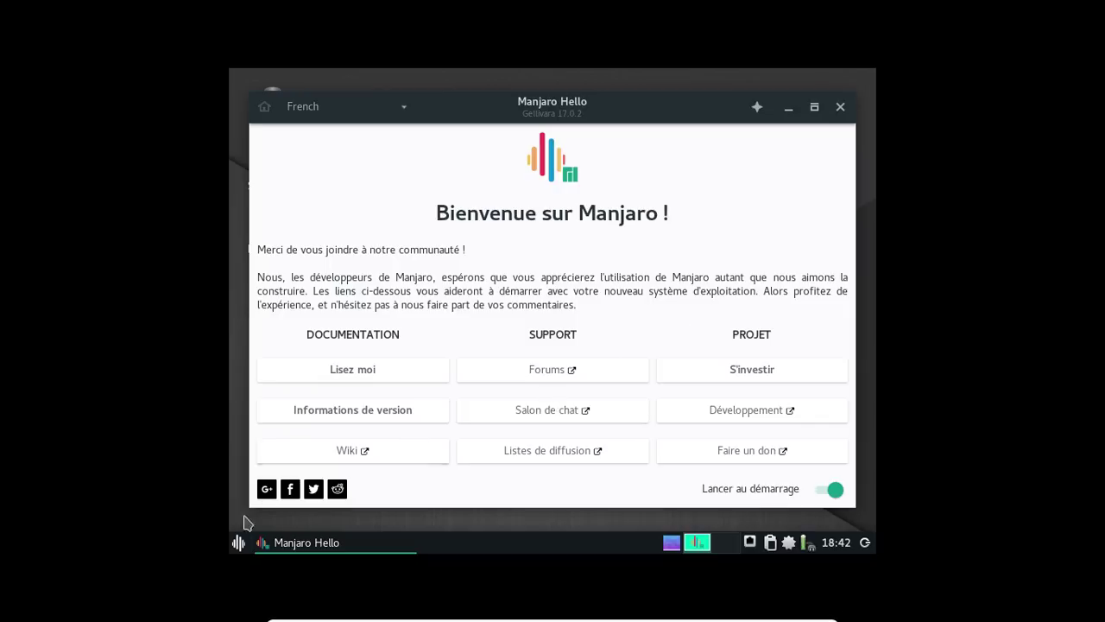
click(239, 542)
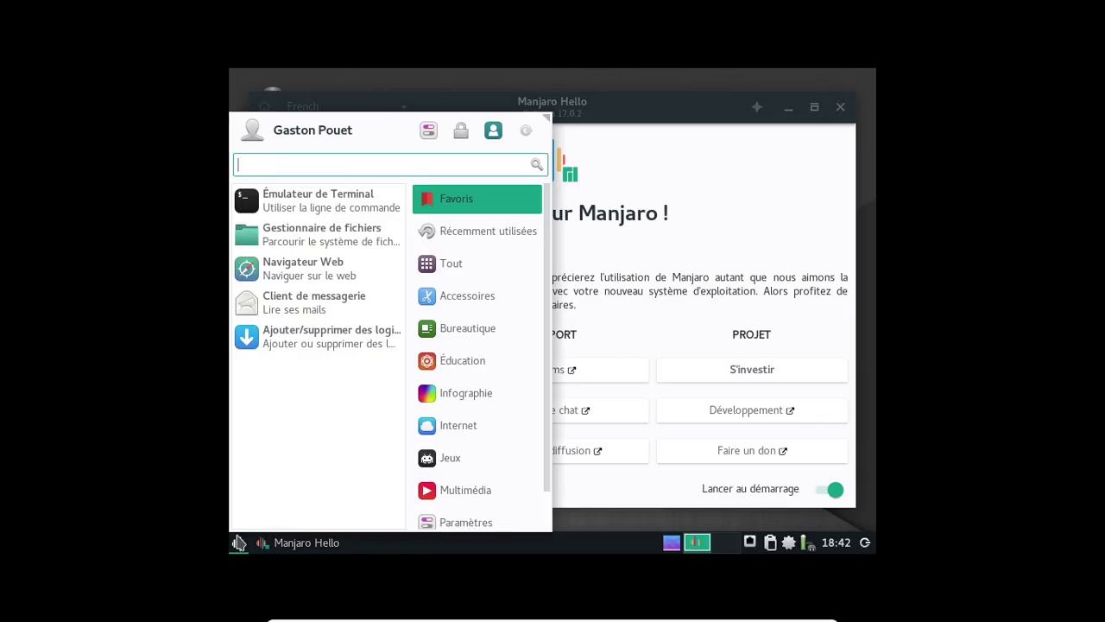
text(affi)
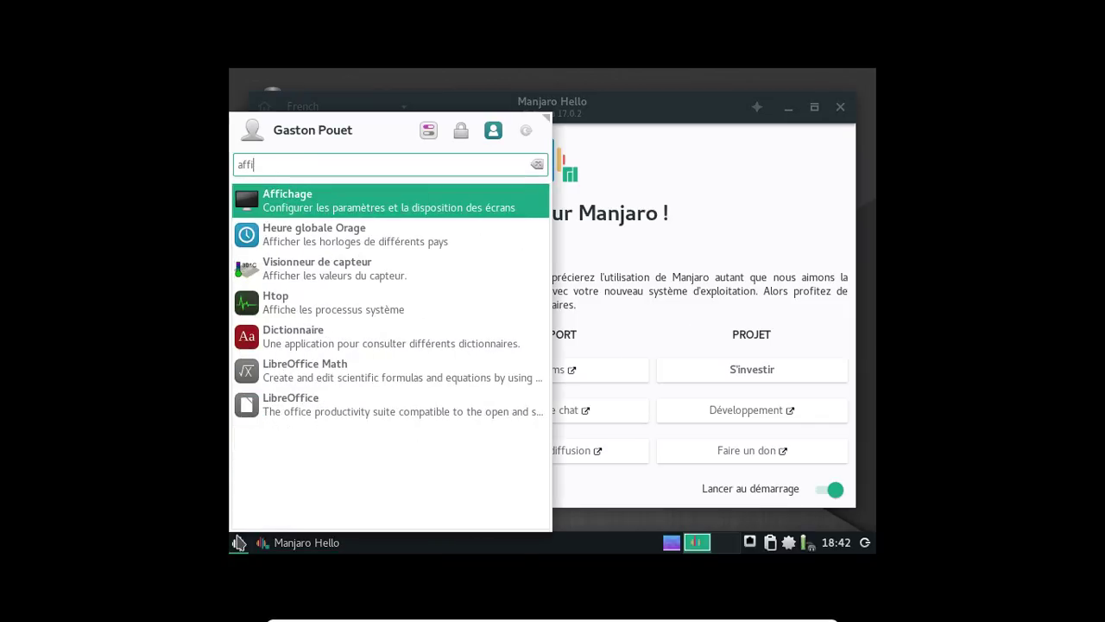
click(325, 213)
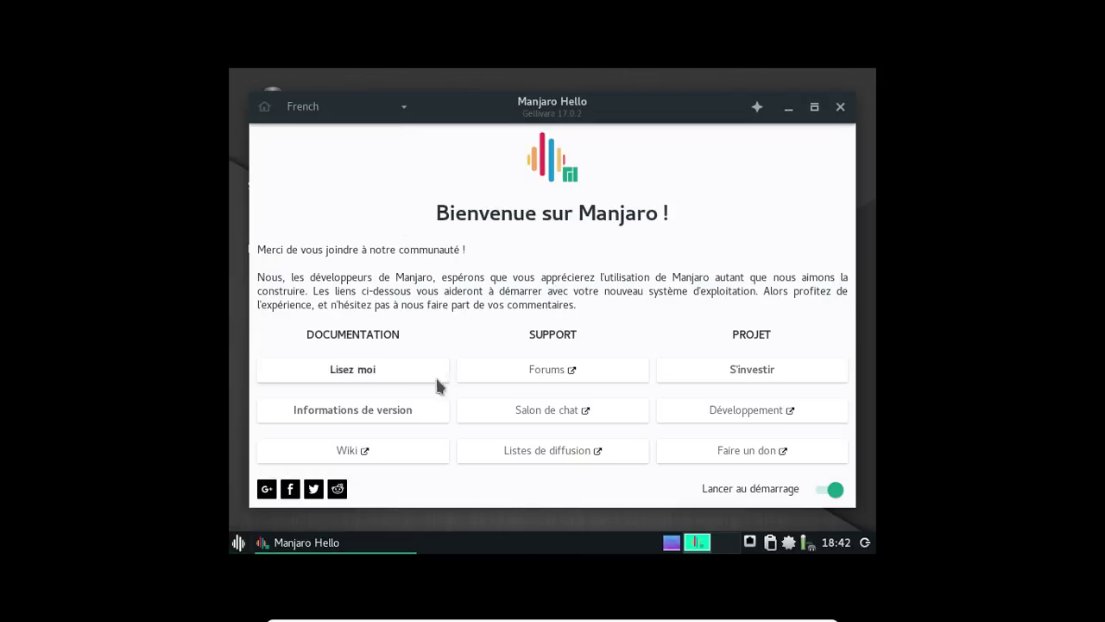
Set the guest resolution to 1366x768 by running xrandr -s 1366x768 in a terminal, then exit it
click(243, 542)
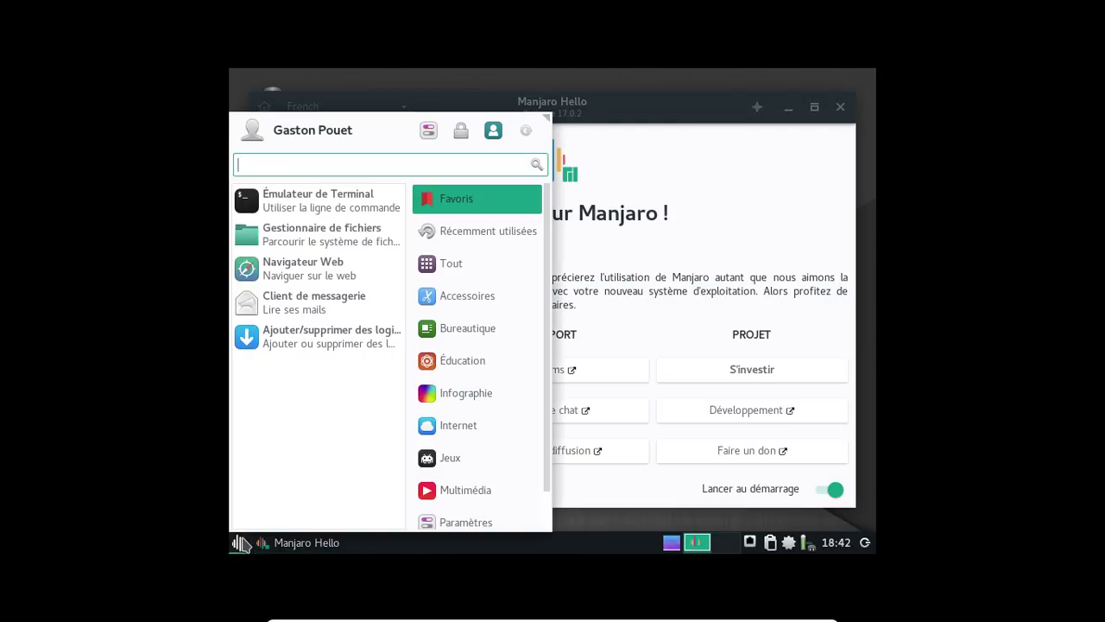
click(307, 198)
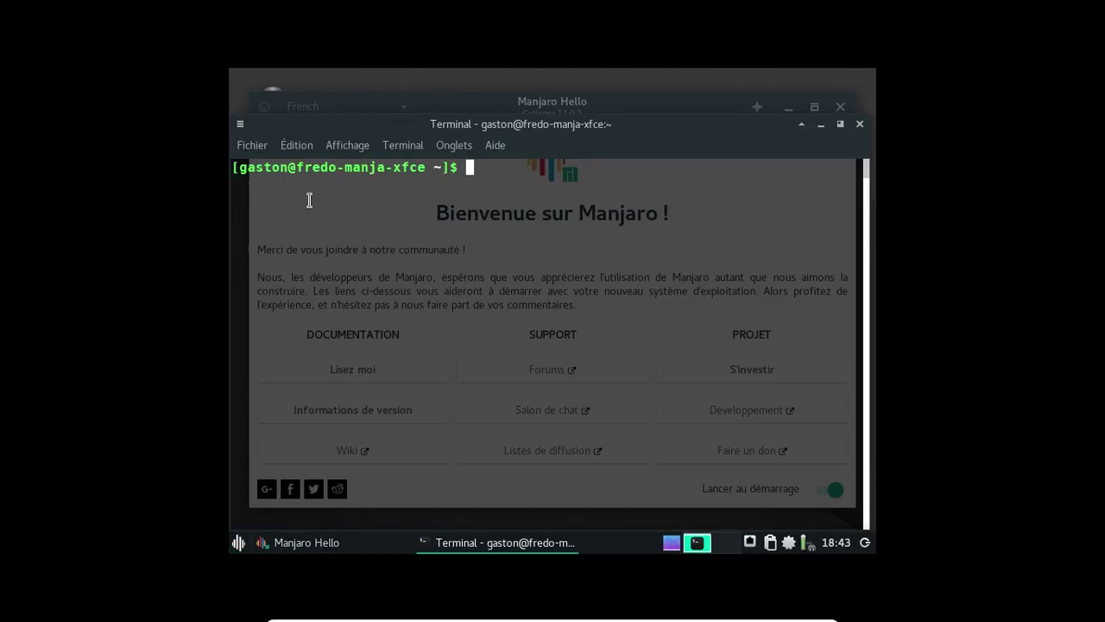
text(xranr)
key(BackSpace)
text(dr -s 1366x768)
key(Return)
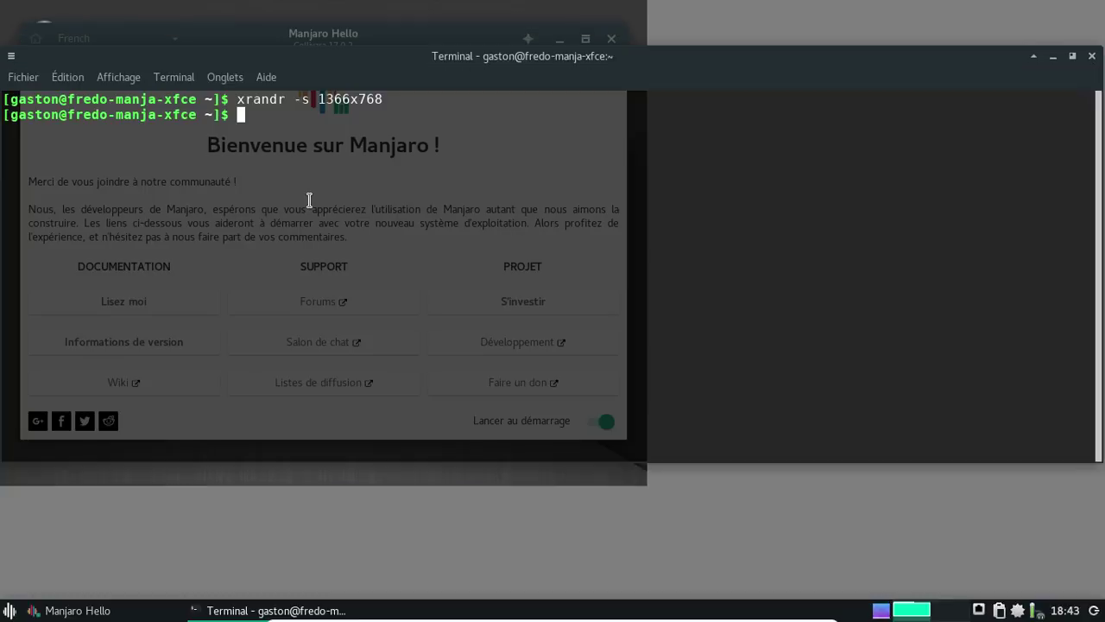
text(exit)
key(Return)
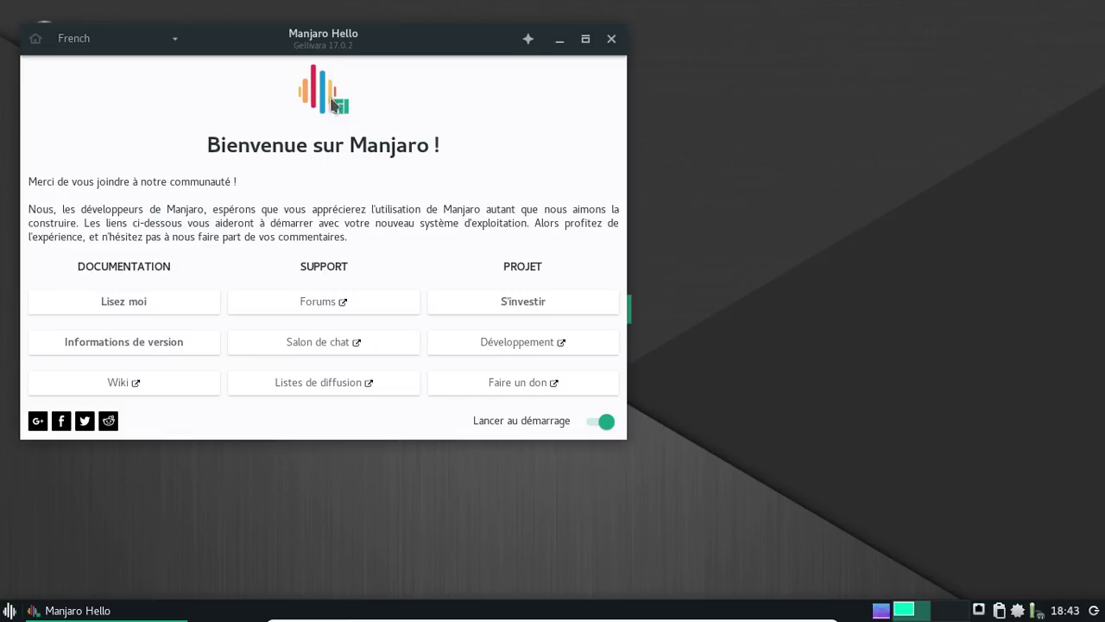
Move Manjaro Hello aside and open the Répertoire home folder with dotfiles hidden
drag(308, 42, 512, 61)
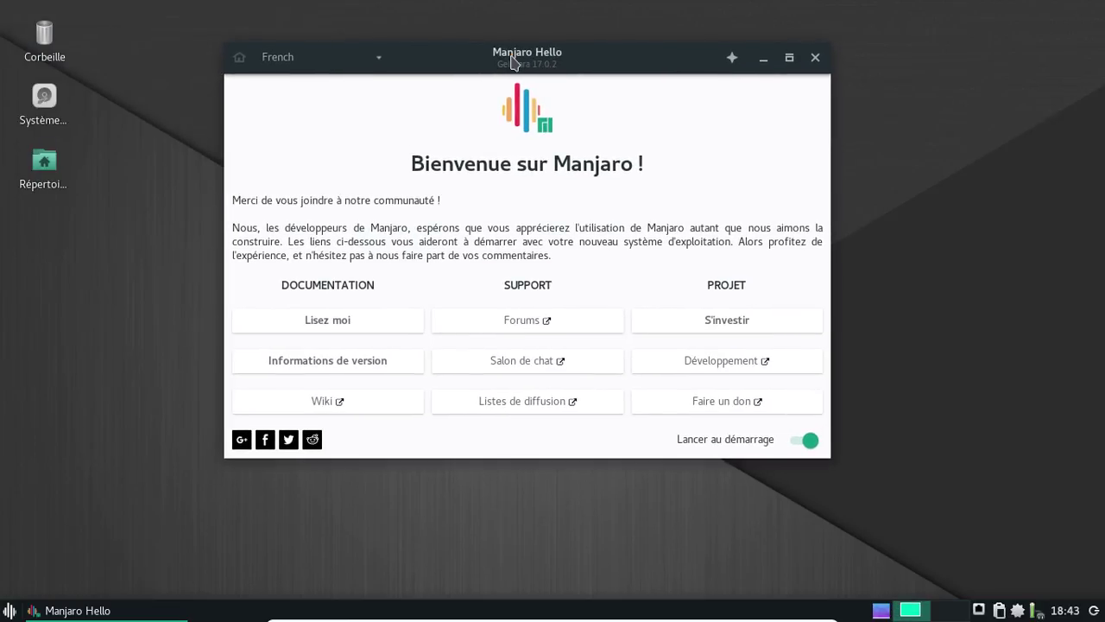
click(53, 170)
double_click(54, 170)
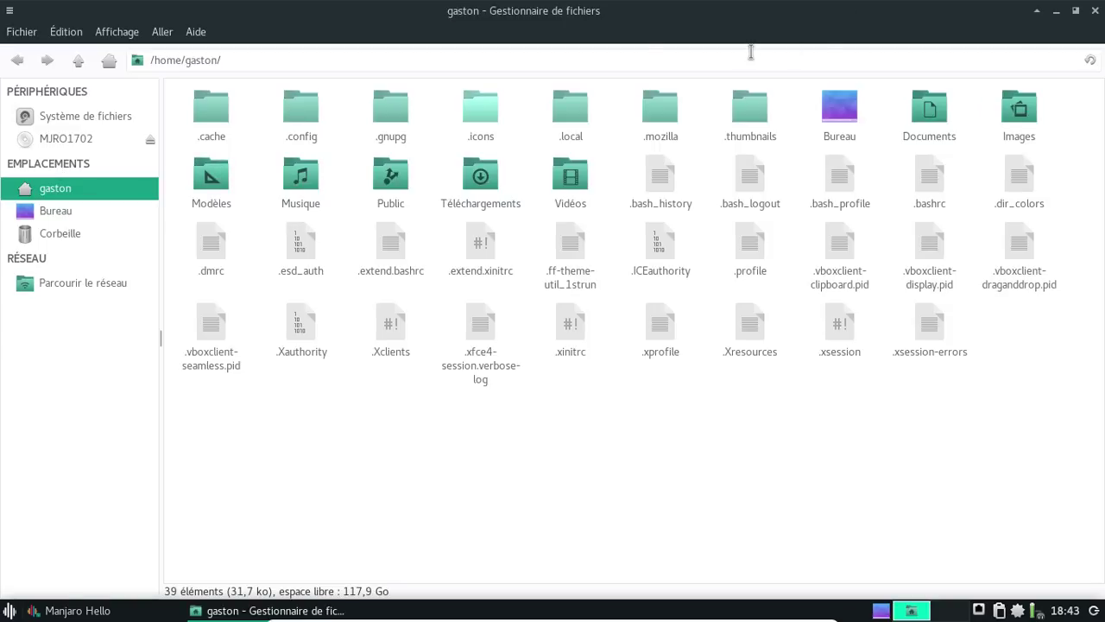
key(ctrl+h)
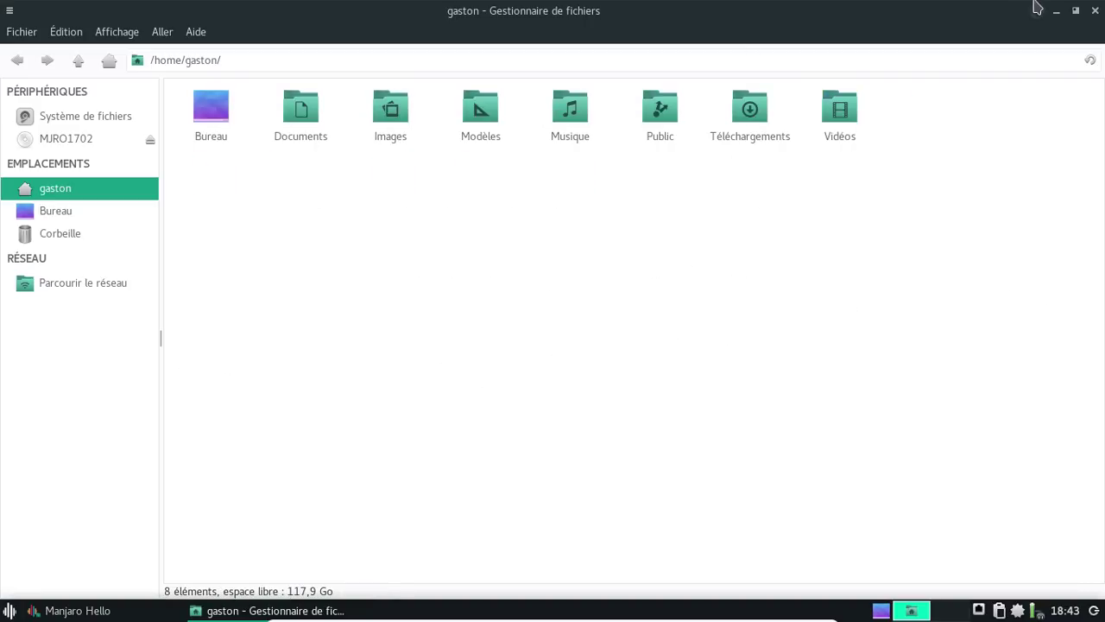
Close the home-folder file manager and the Manjaro Hello window
click(1074, 10)
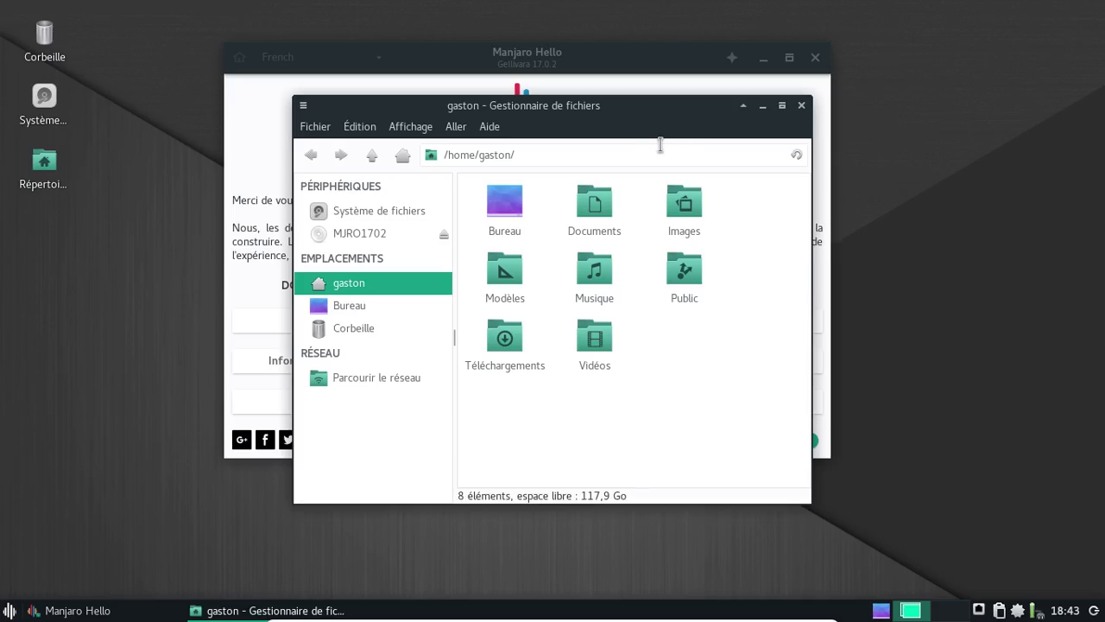
drag(549, 106, 585, 142)
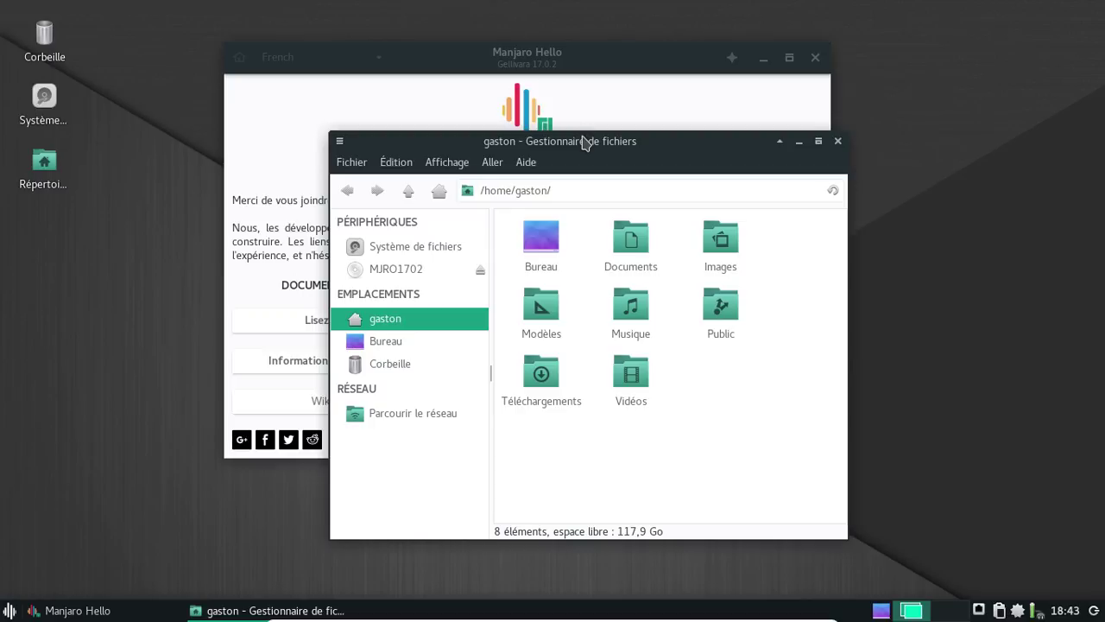
click(837, 142)
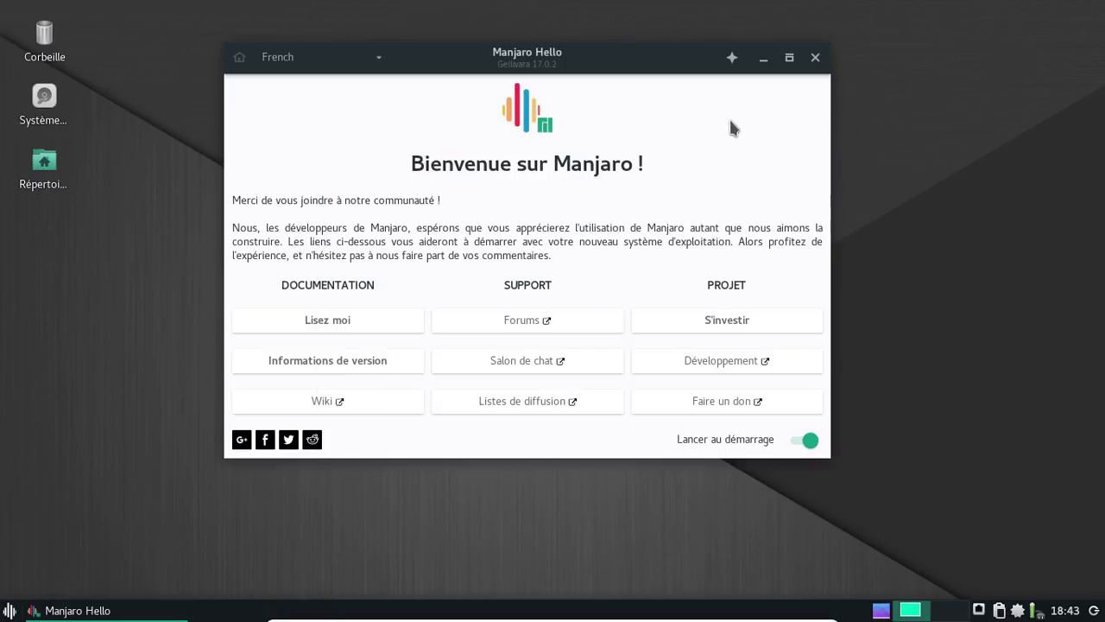
click(815, 58)
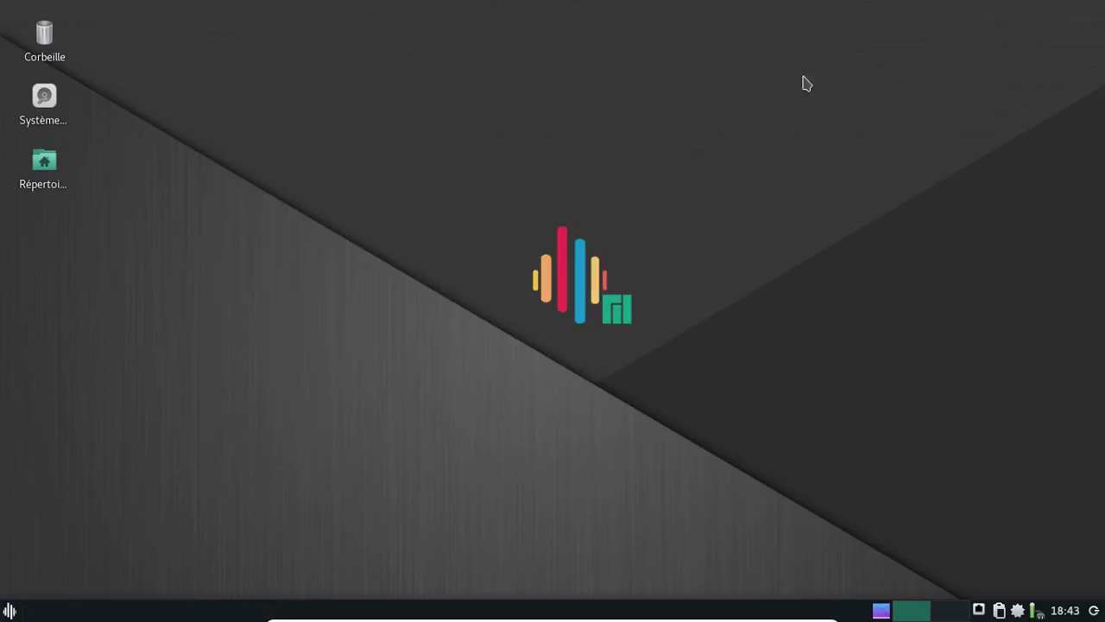
Dismiss the Manjaro kernel update notification
click(10, 612)
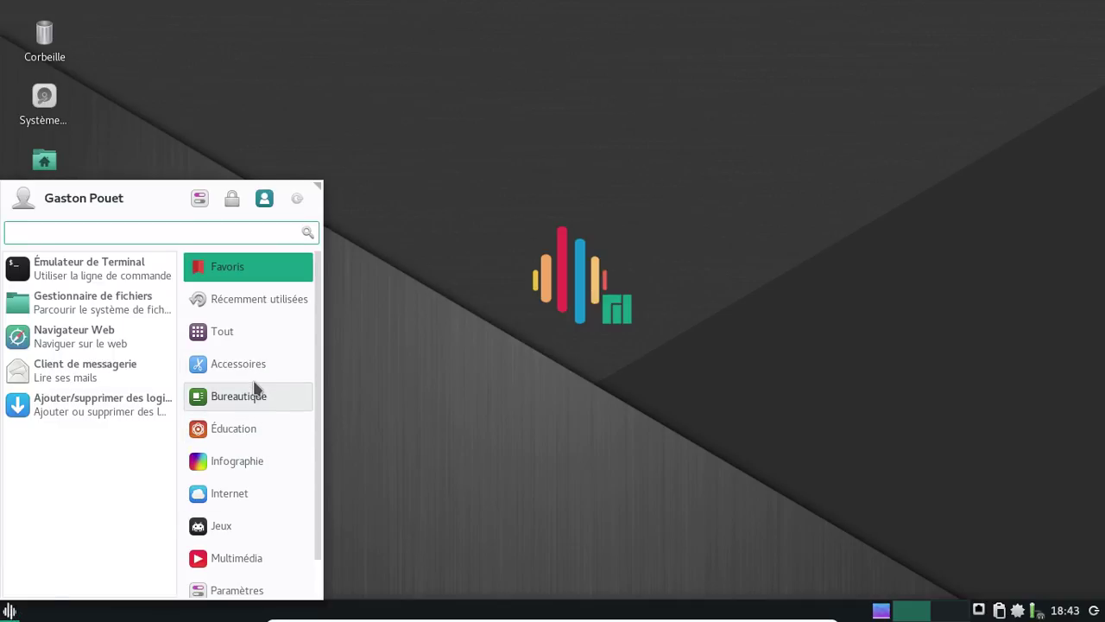
click(678, 388)
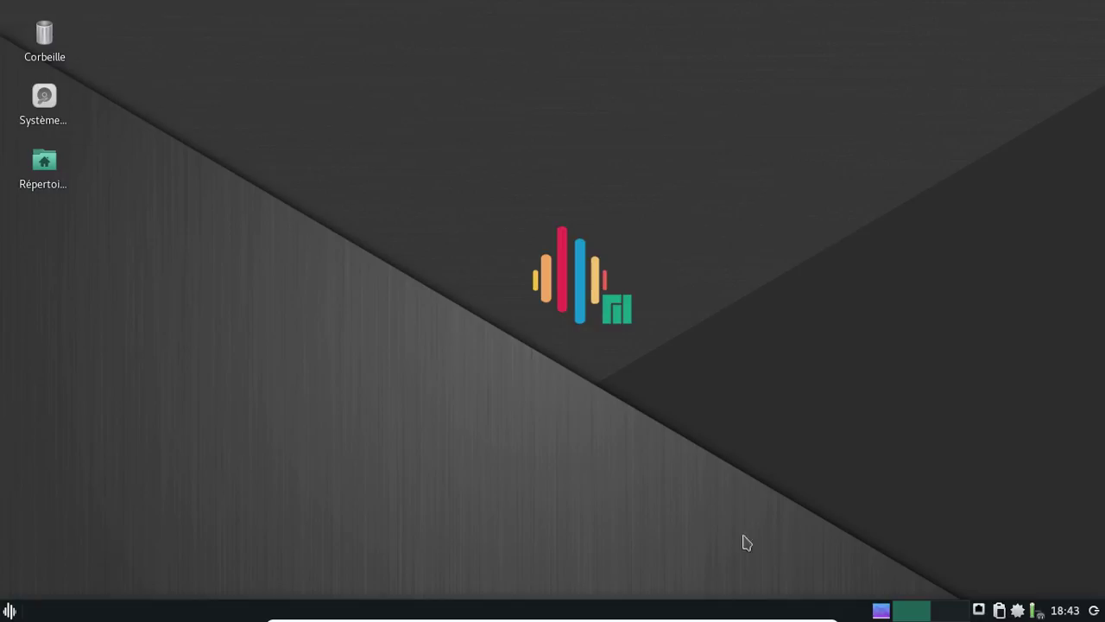
click(10, 610)
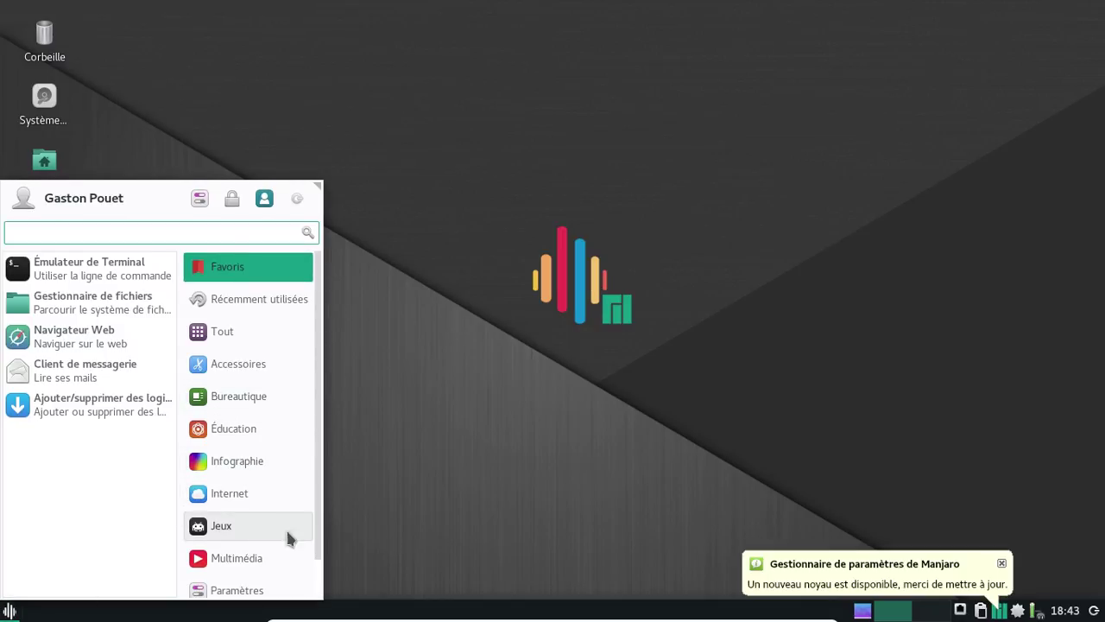
click(989, 567)
click(1000, 563)
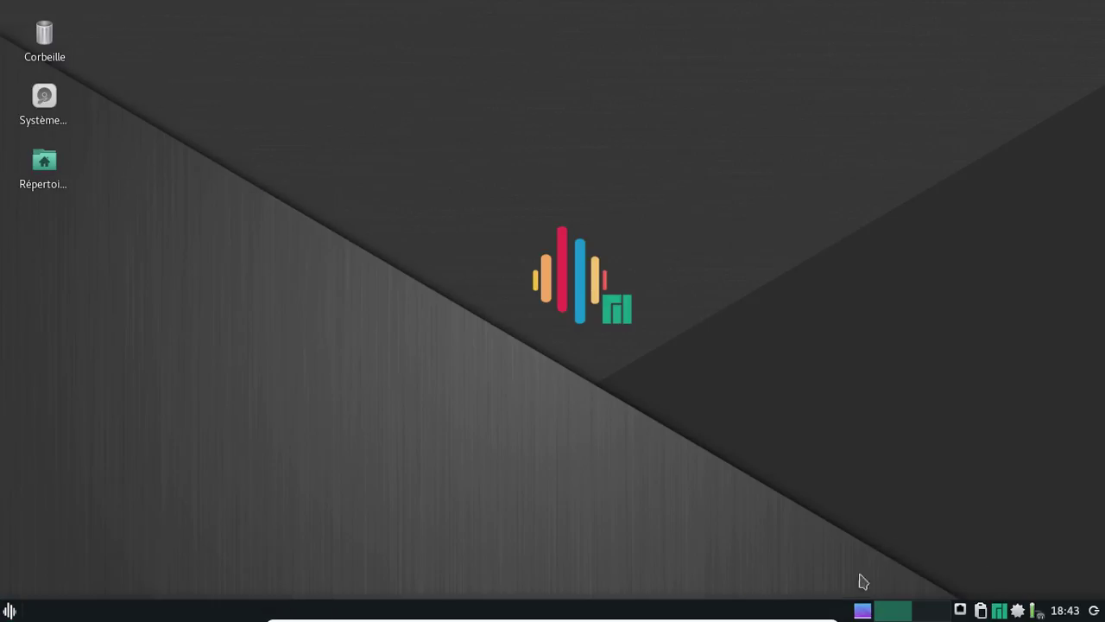
Review the Apparence Style, Icônes, Polices and Paramètres tabs, then close the settings
click(10, 610)
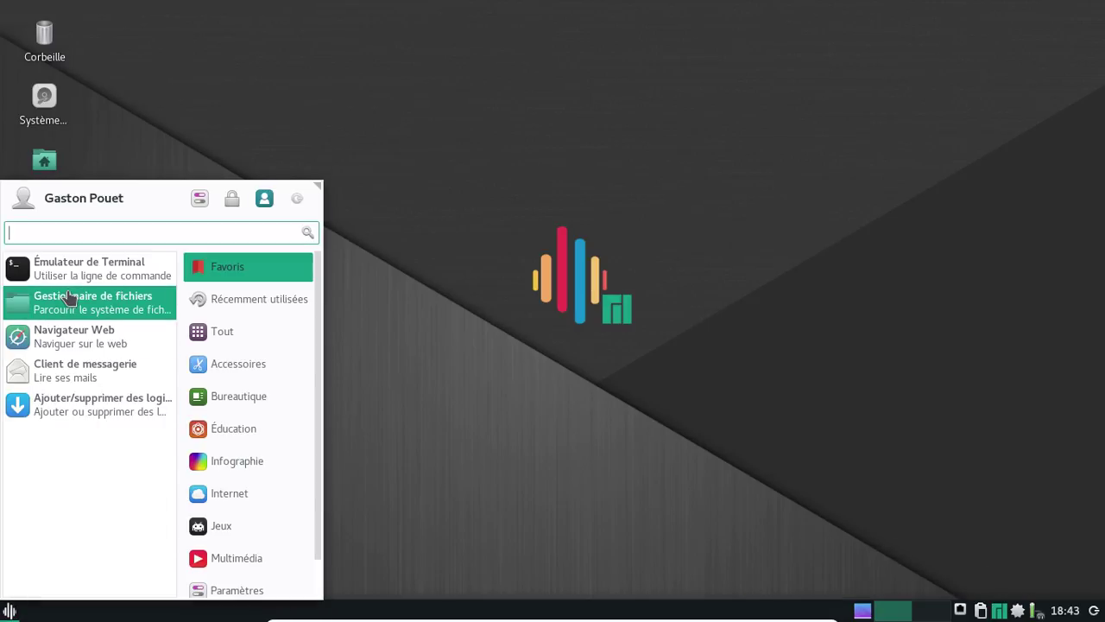
click(202, 209)
click(348, 212)
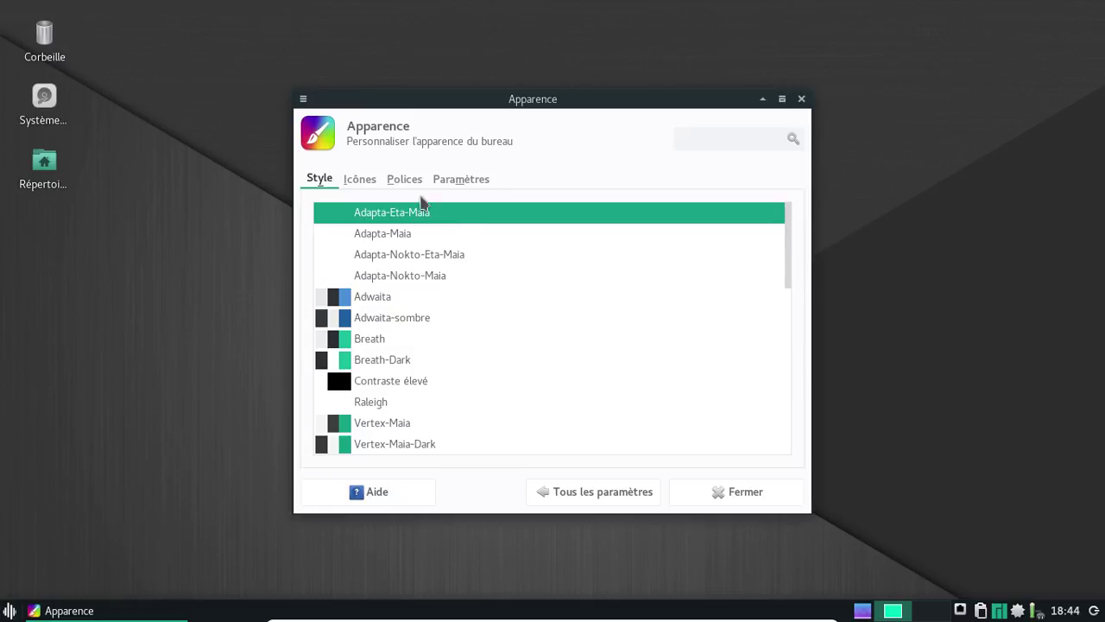
click(357, 181)
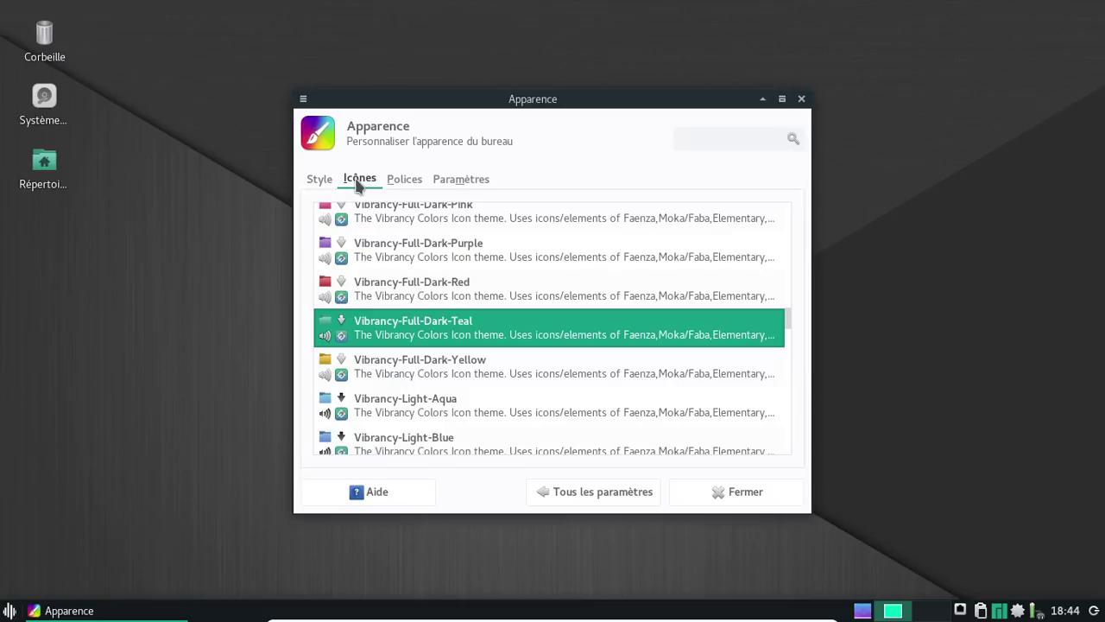
click(410, 185)
click(456, 185)
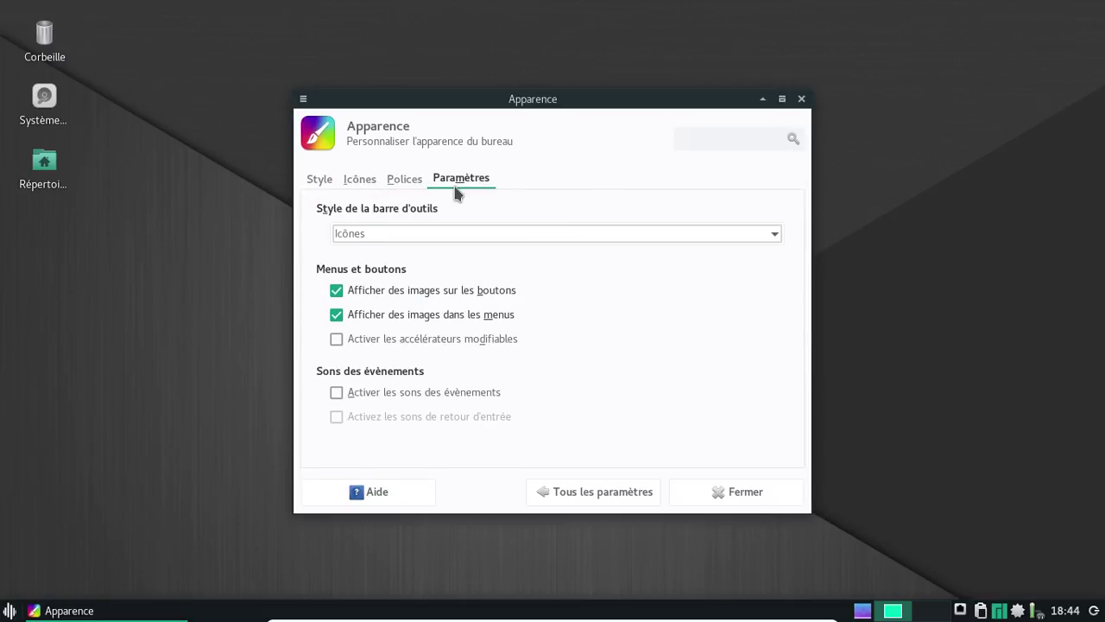
click(802, 100)
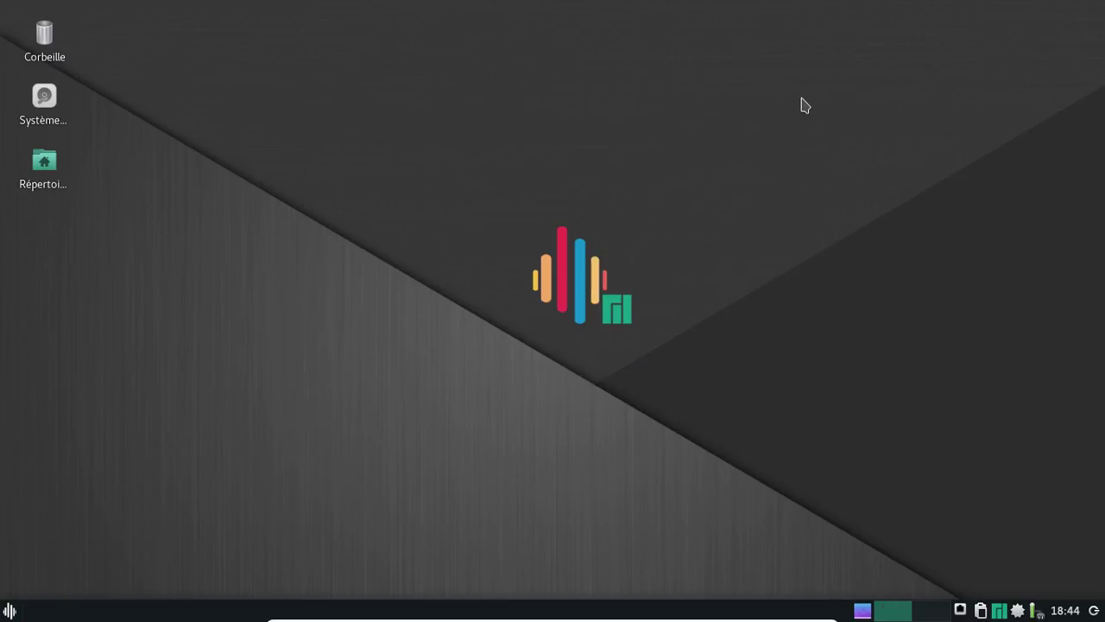
right_click(388, 101)
click(455, 320)
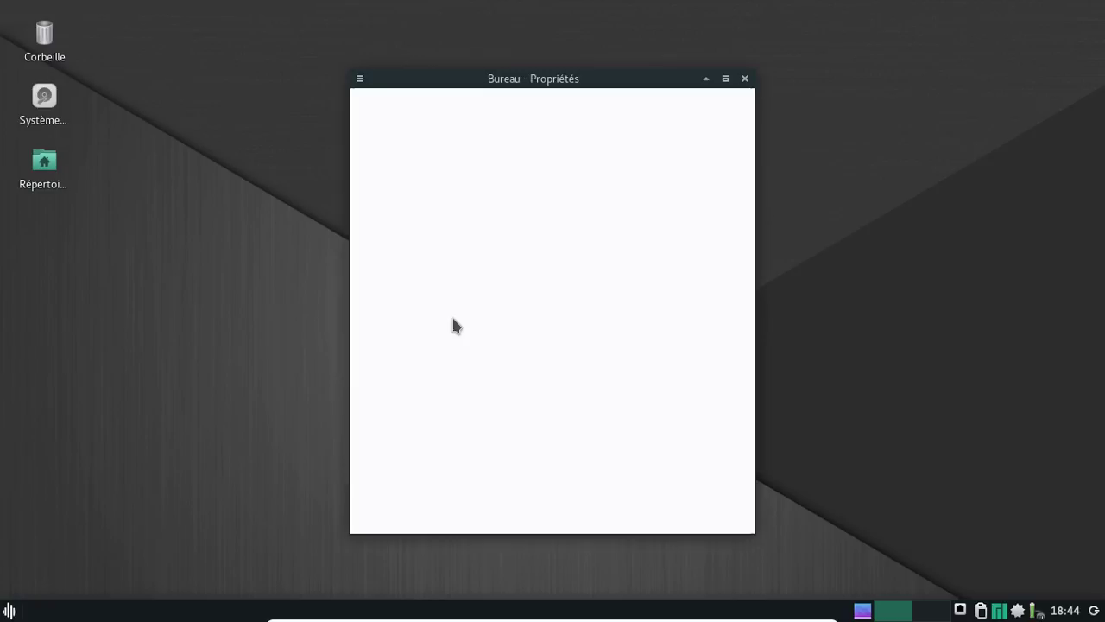
click(744, 79)
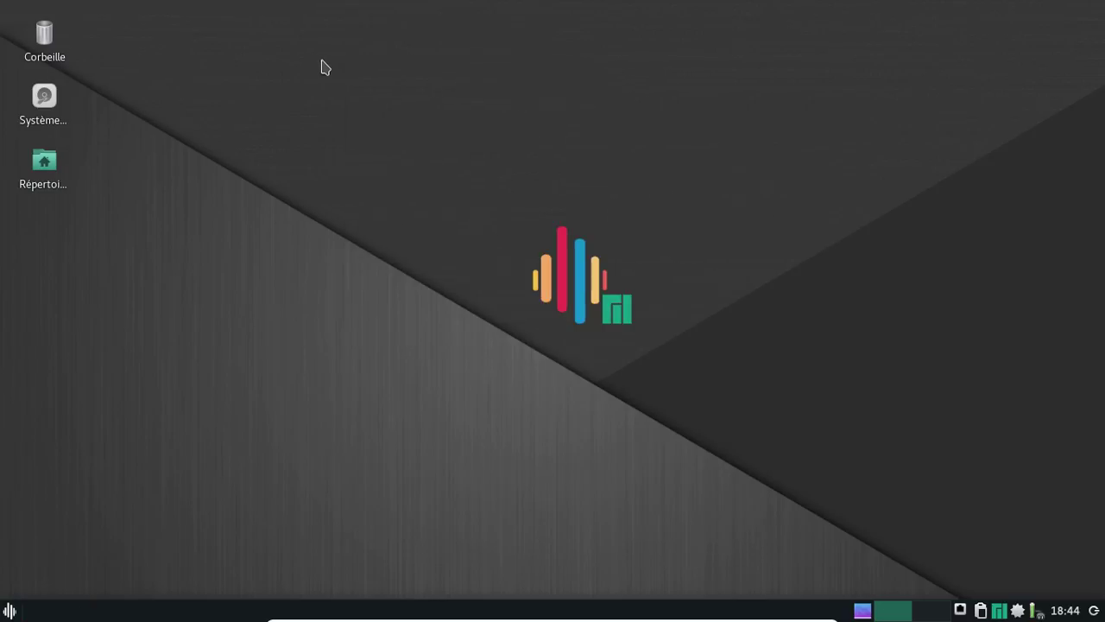
right_click(315, 58)
click(407, 266)
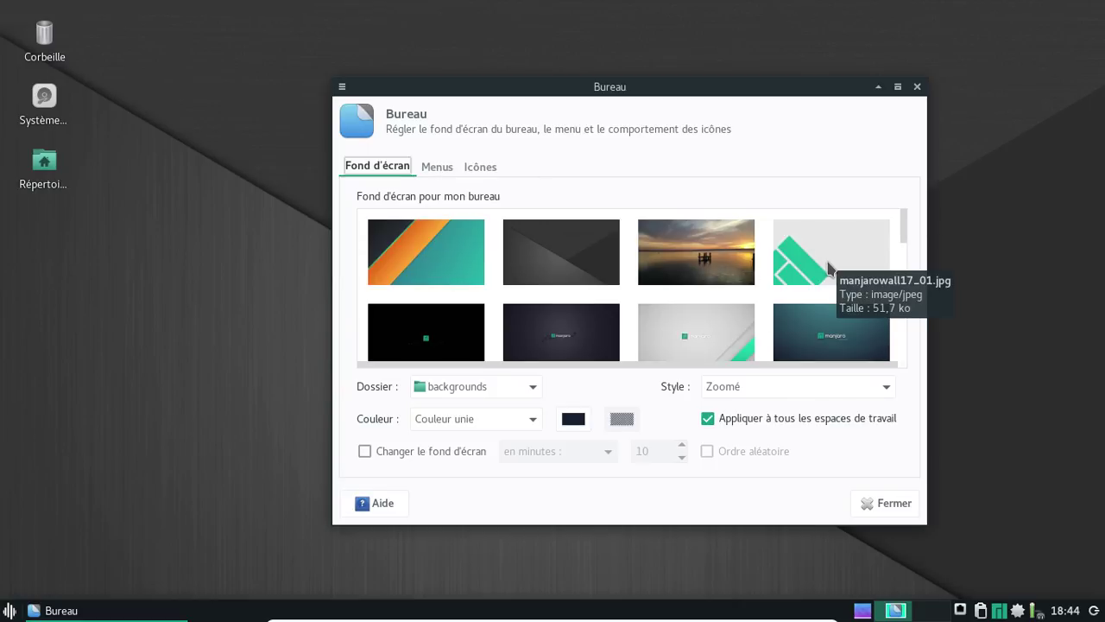
scroll(678, 261, down, 6)
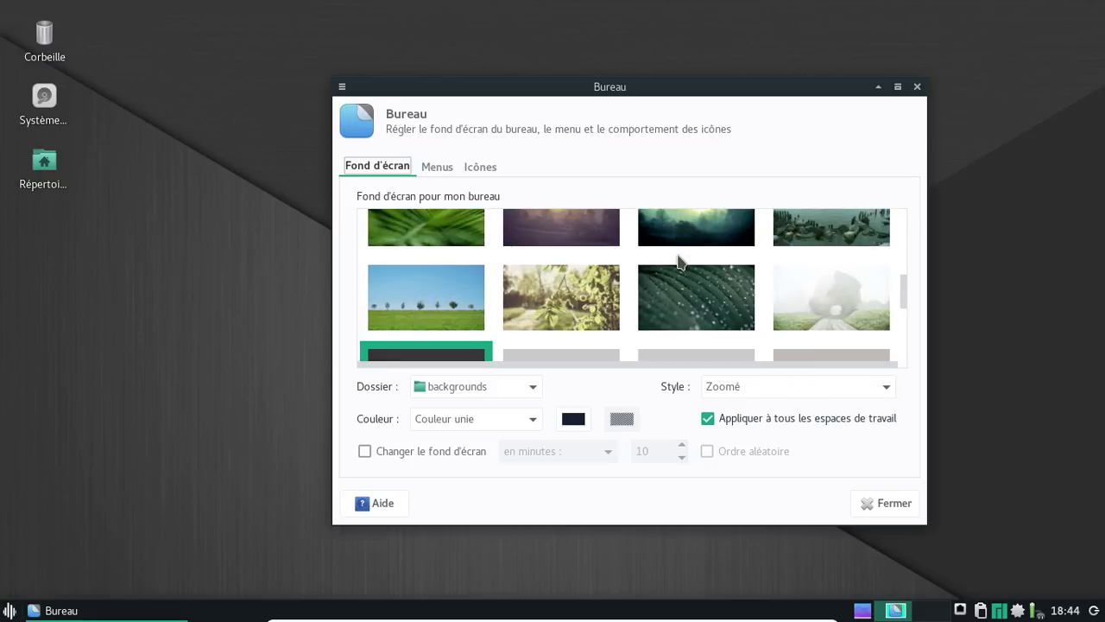
scroll(678, 261, down, 2)
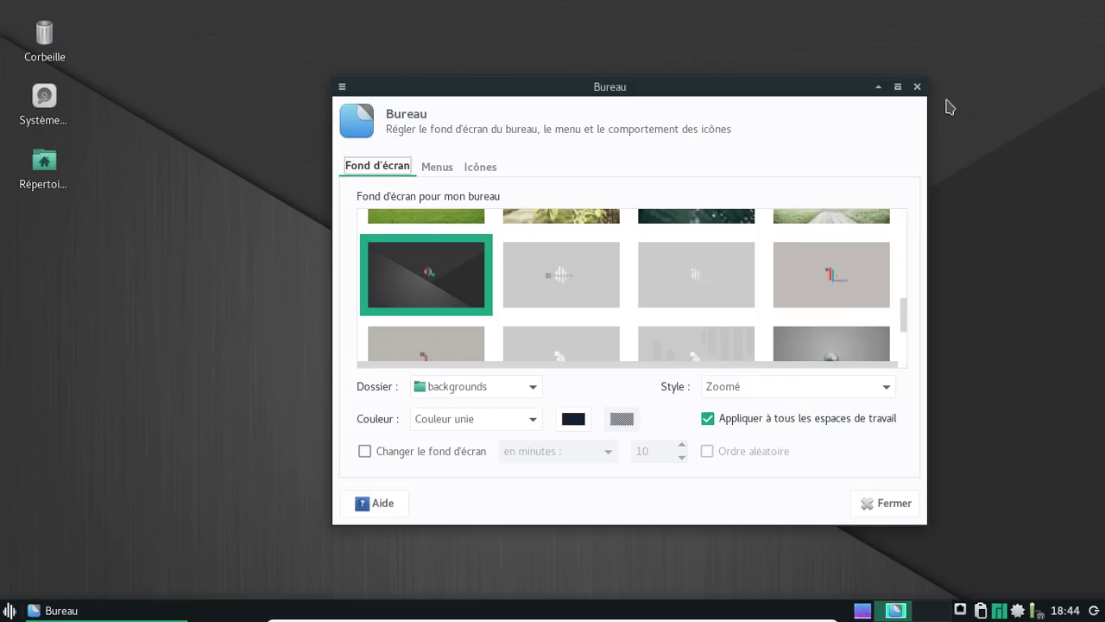
click(917, 87)
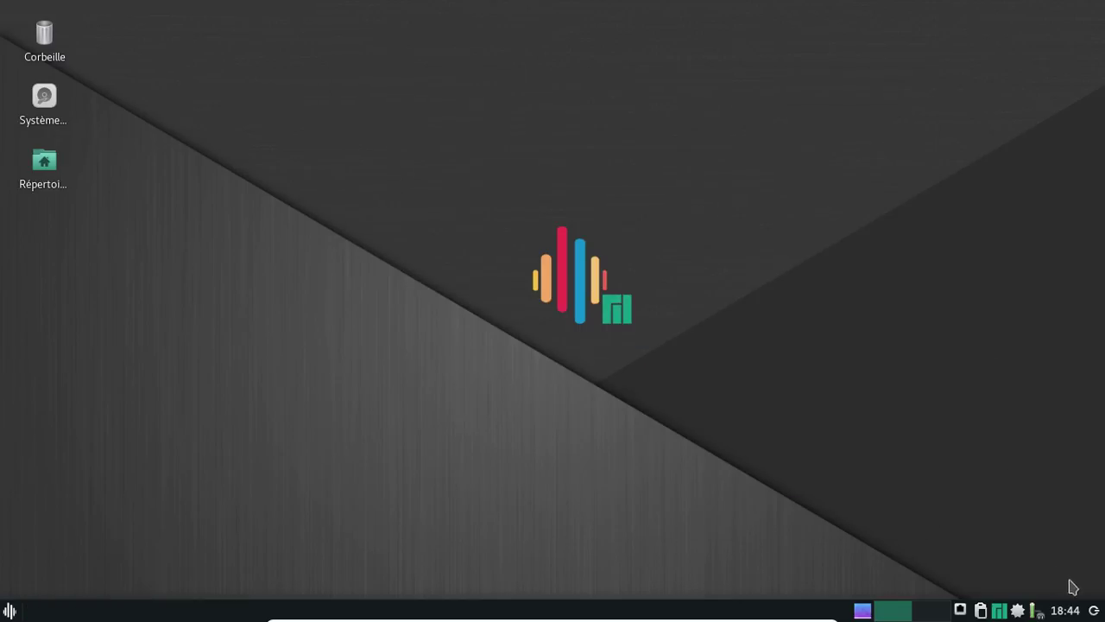
Log out via Déconnexion, then pick the other account in LightDM and enter its password
click(1093, 610)
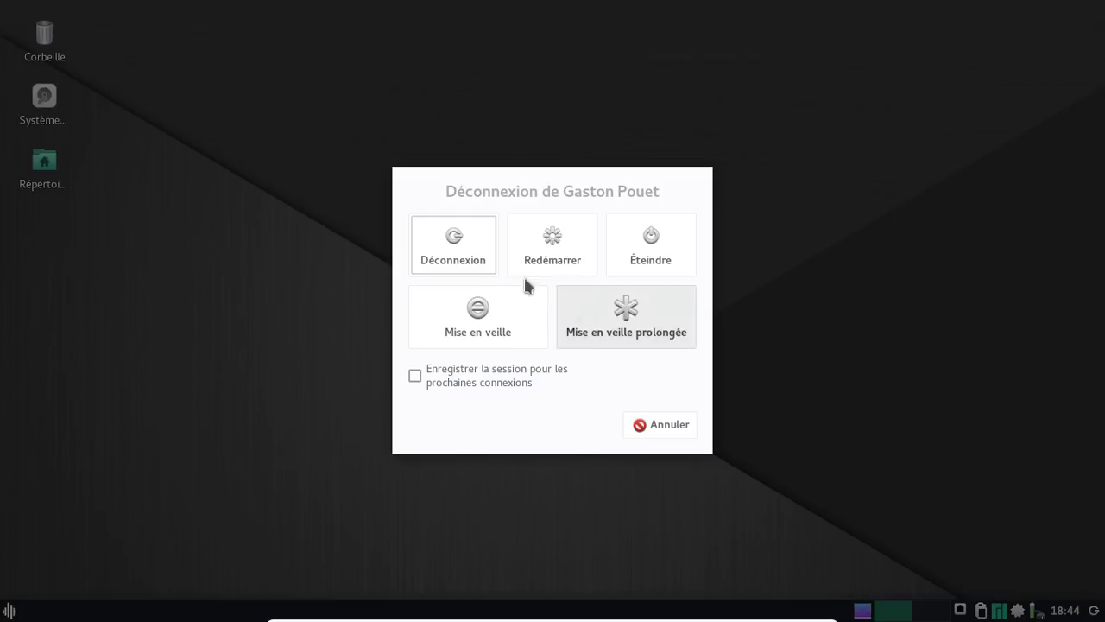
click(478, 259)
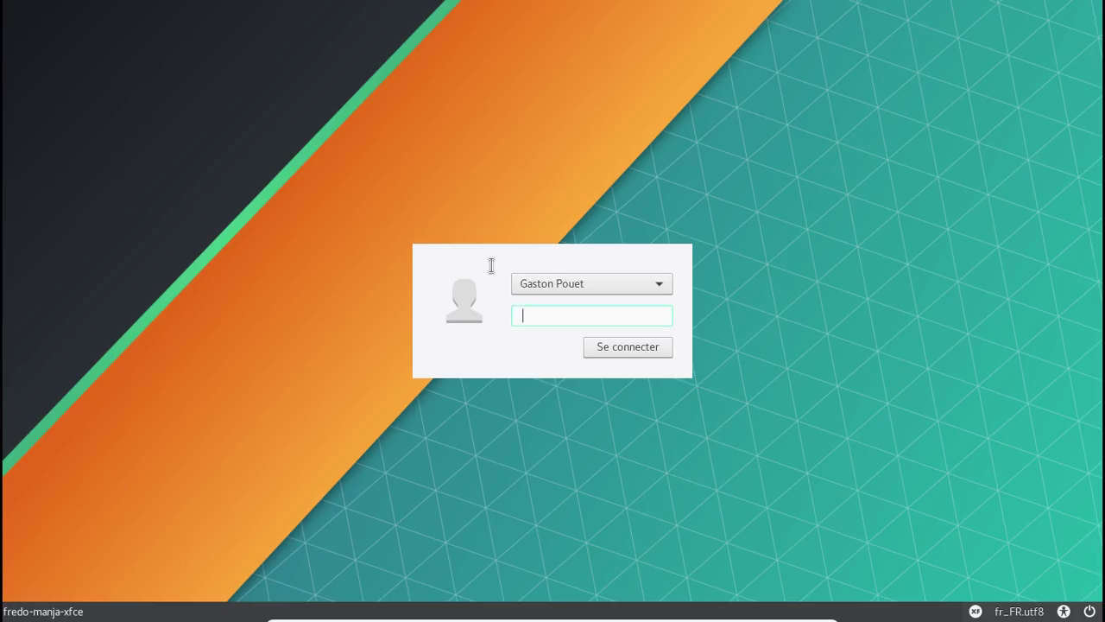
click(546, 283)
click(550, 262)
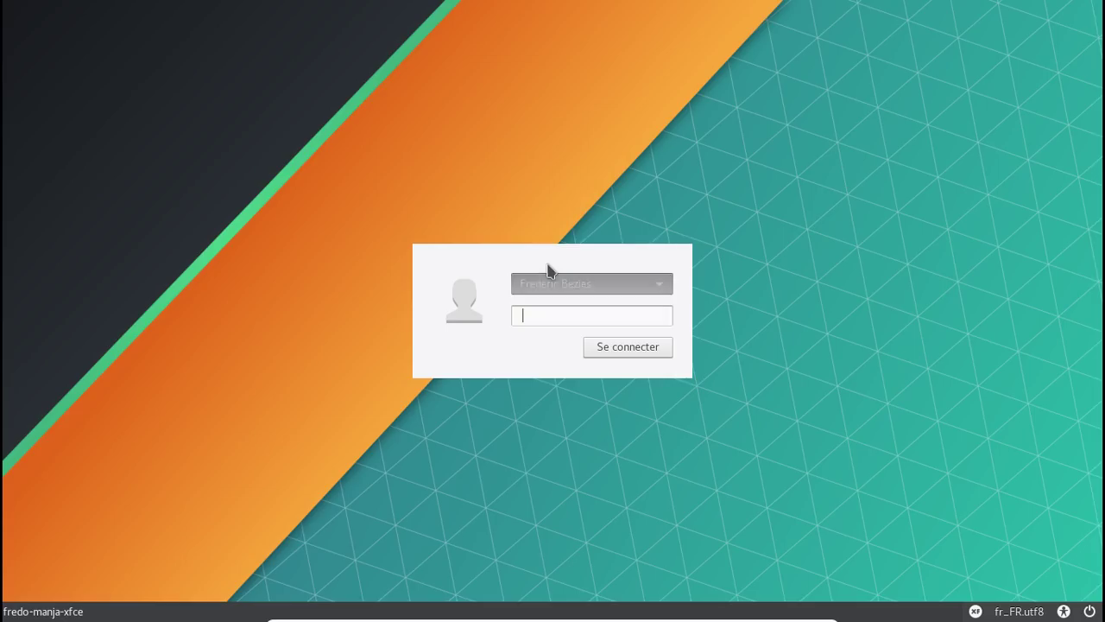
text(f)
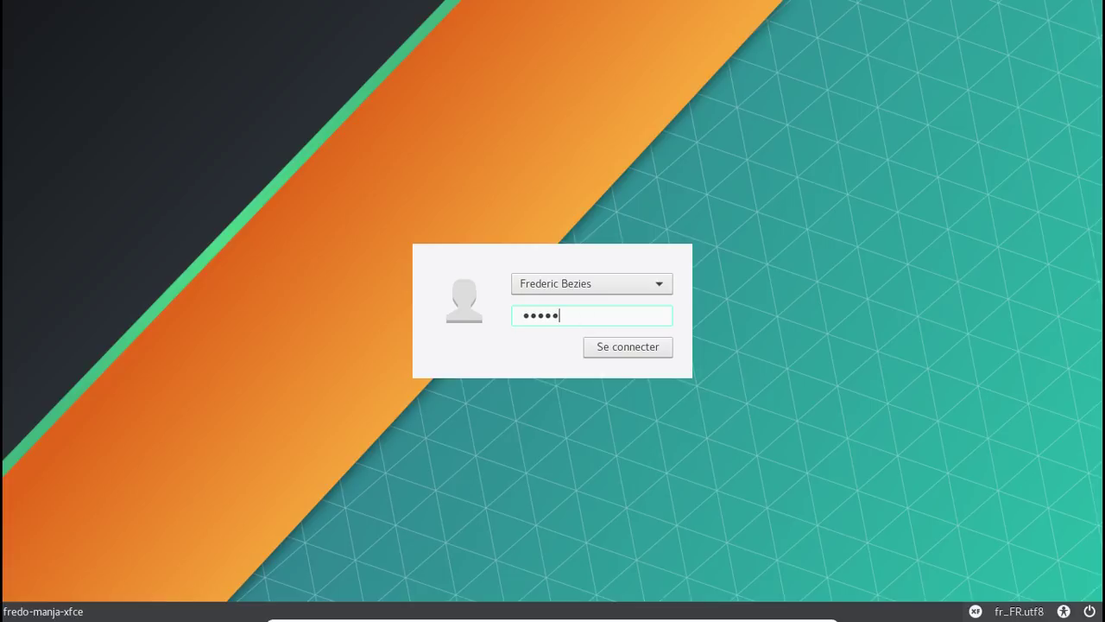
key(Return)
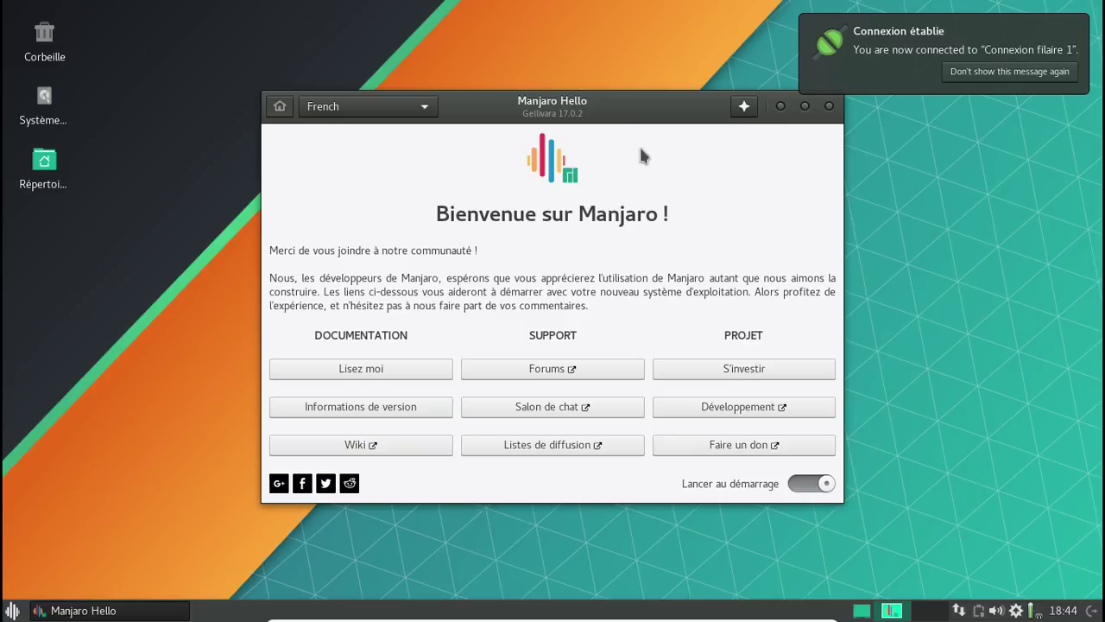
Dismiss the connection notice, close Manjaro Hello, and open Paramètres > Apparence
click(1062, 31)
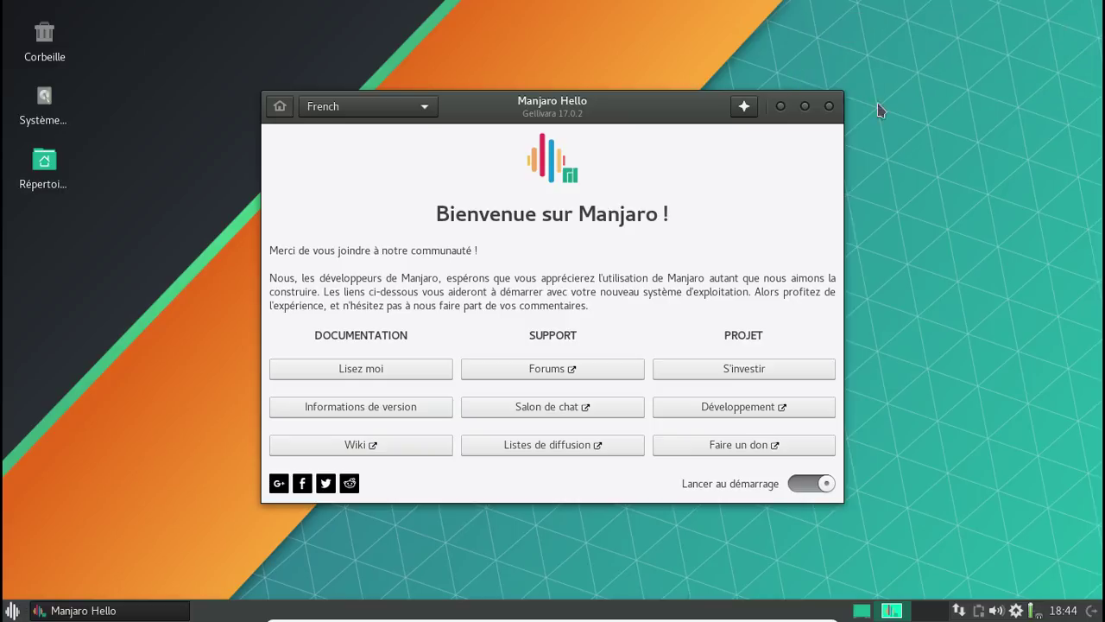
click(829, 106)
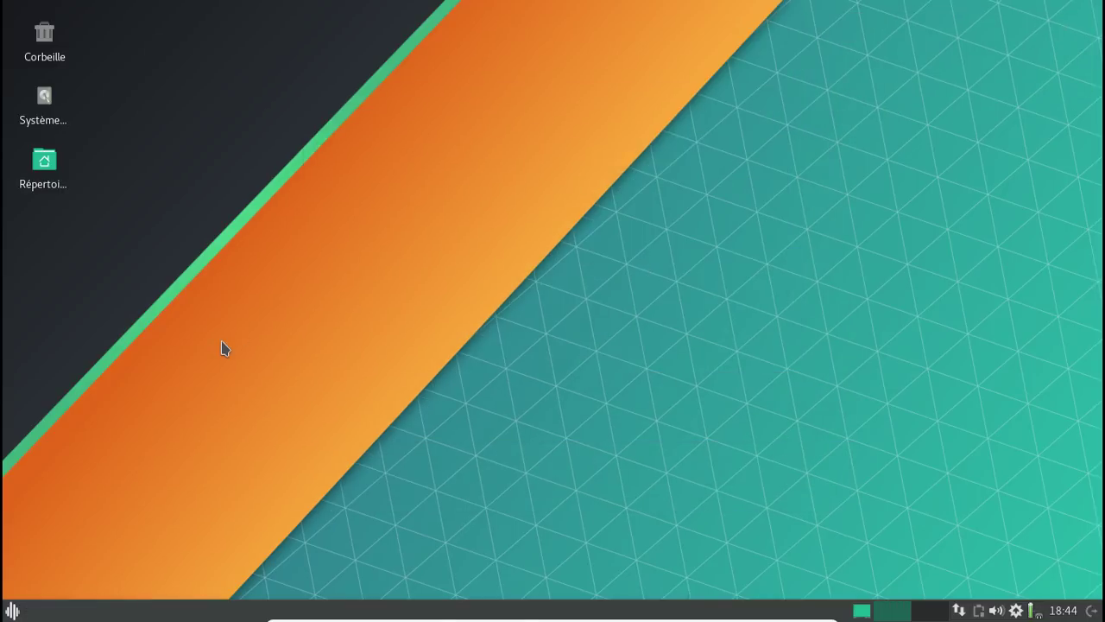
click(12, 611)
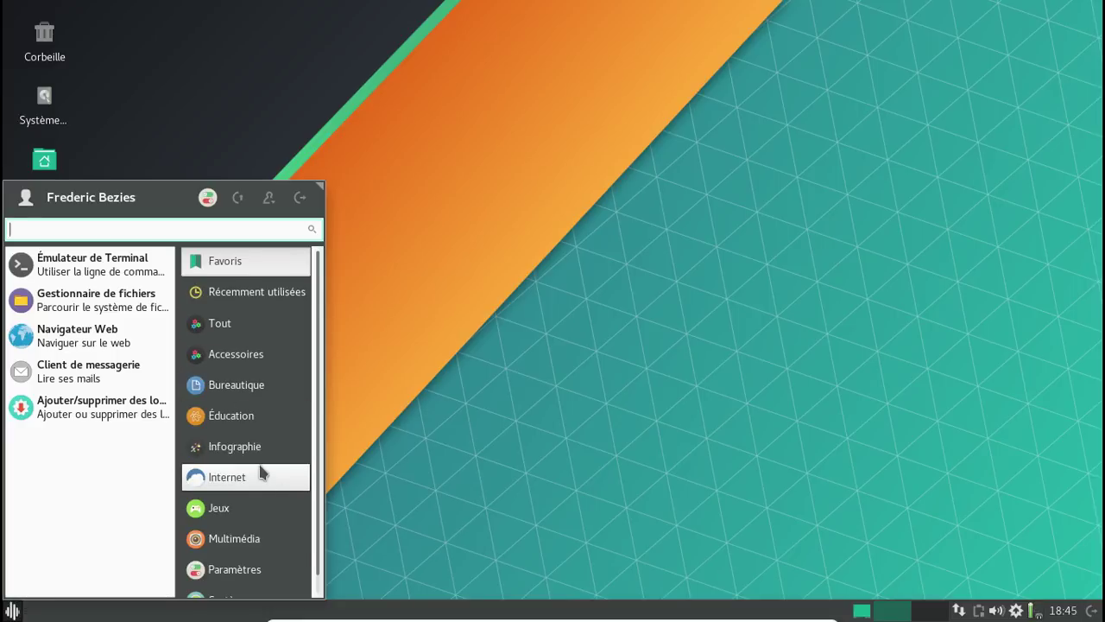
click(256, 570)
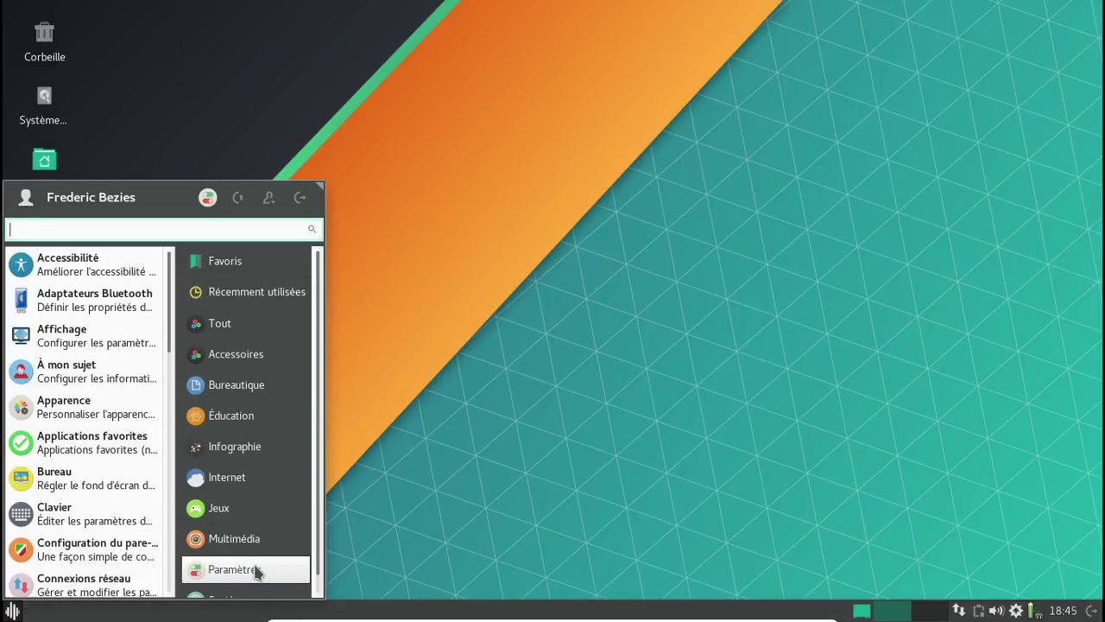
click(97, 407)
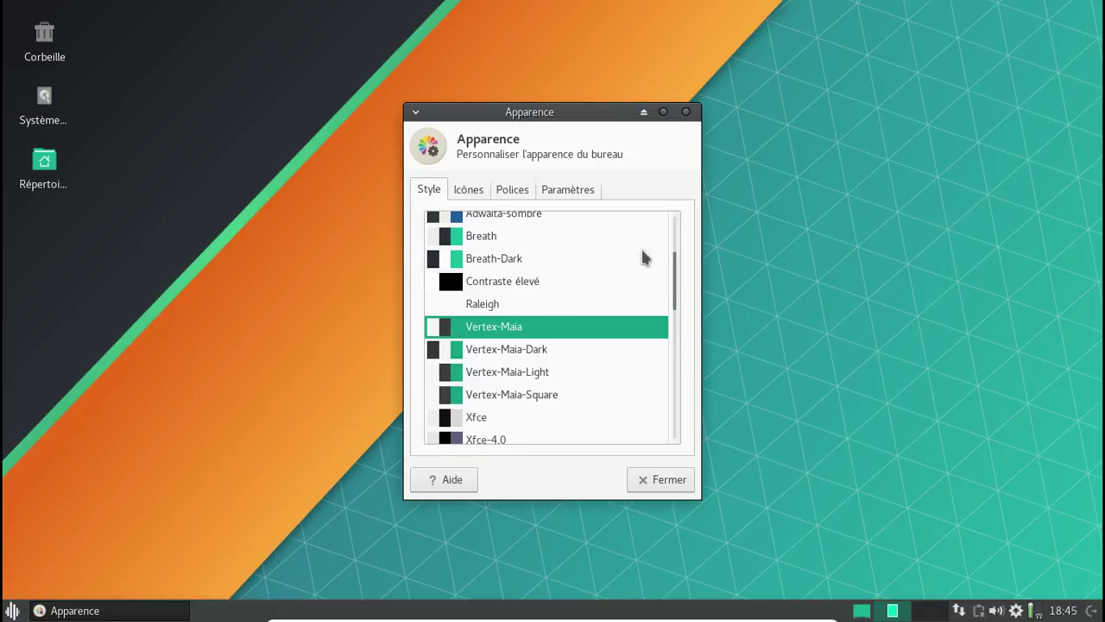
Apply the Adapta-Eta-Maia style and the Vibrancy-Dark-Teal icon theme
scroll(672, 290, up, 5)
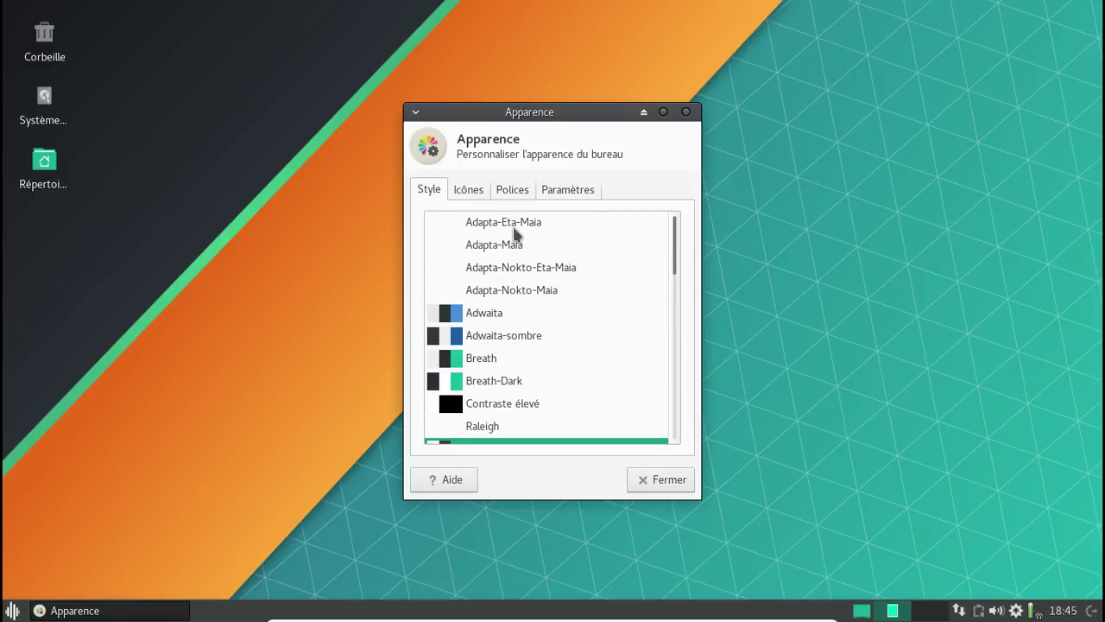
click(513, 224)
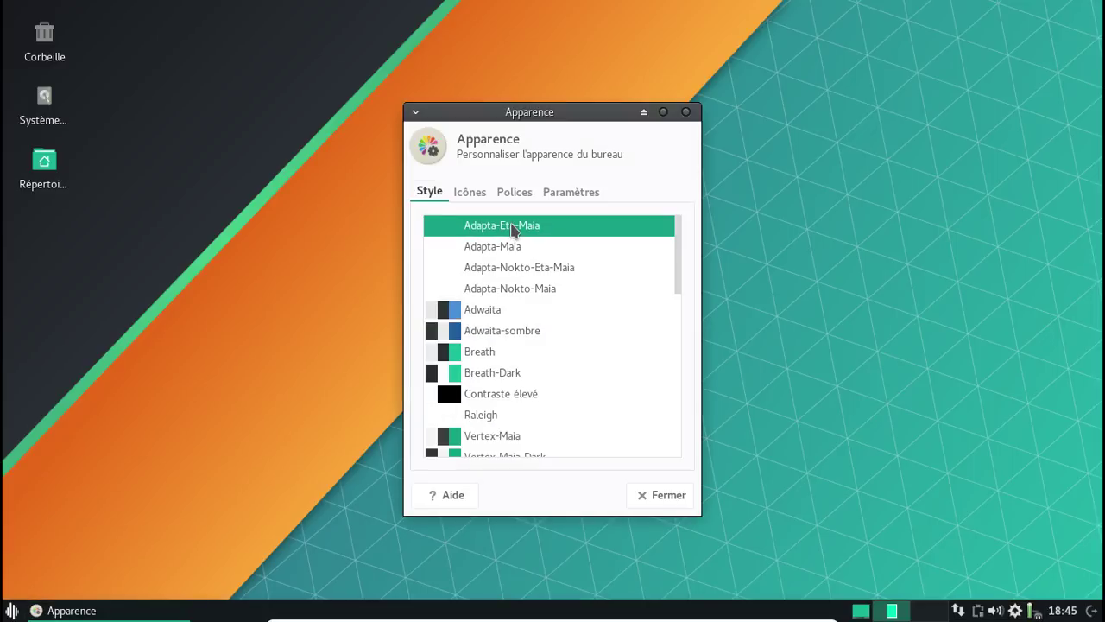
click(477, 194)
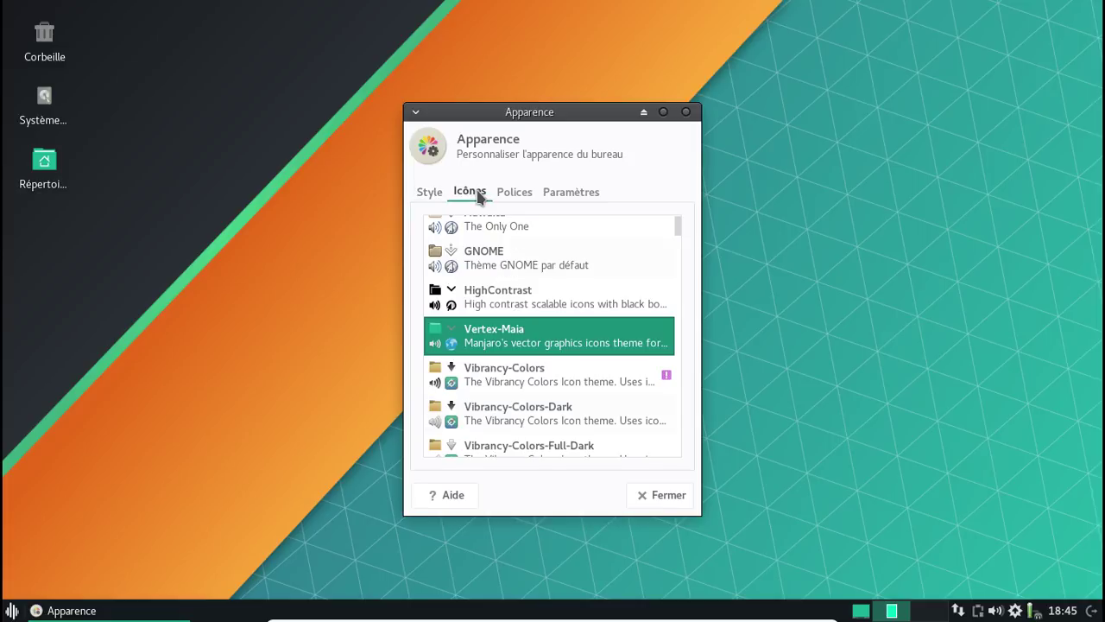
scroll(611, 341, down, 5)
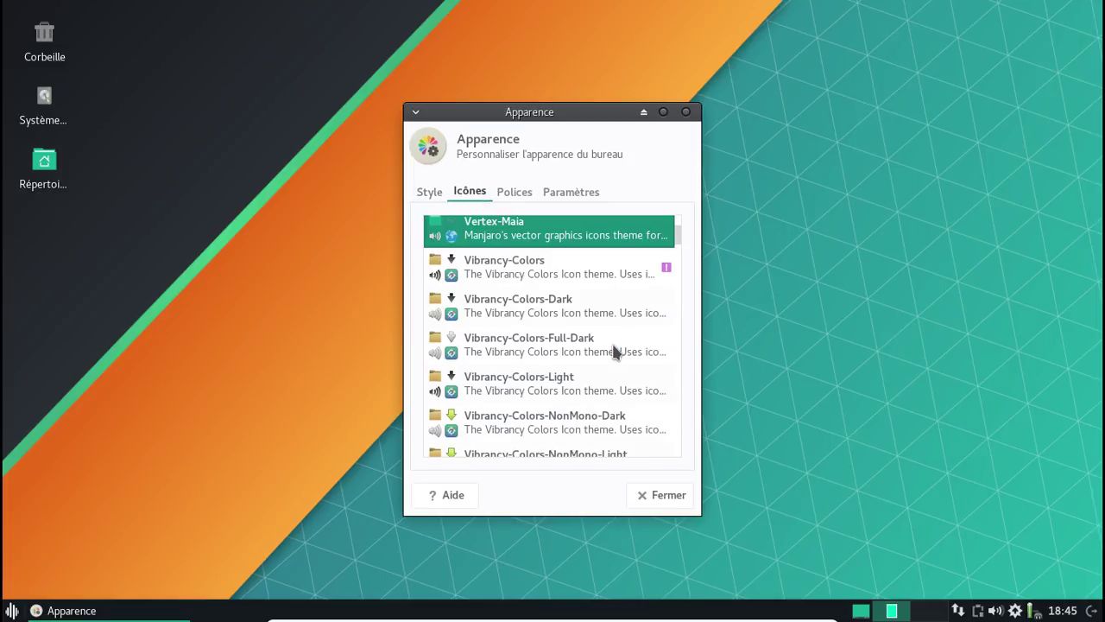
scroll(613, 345, down, 9)
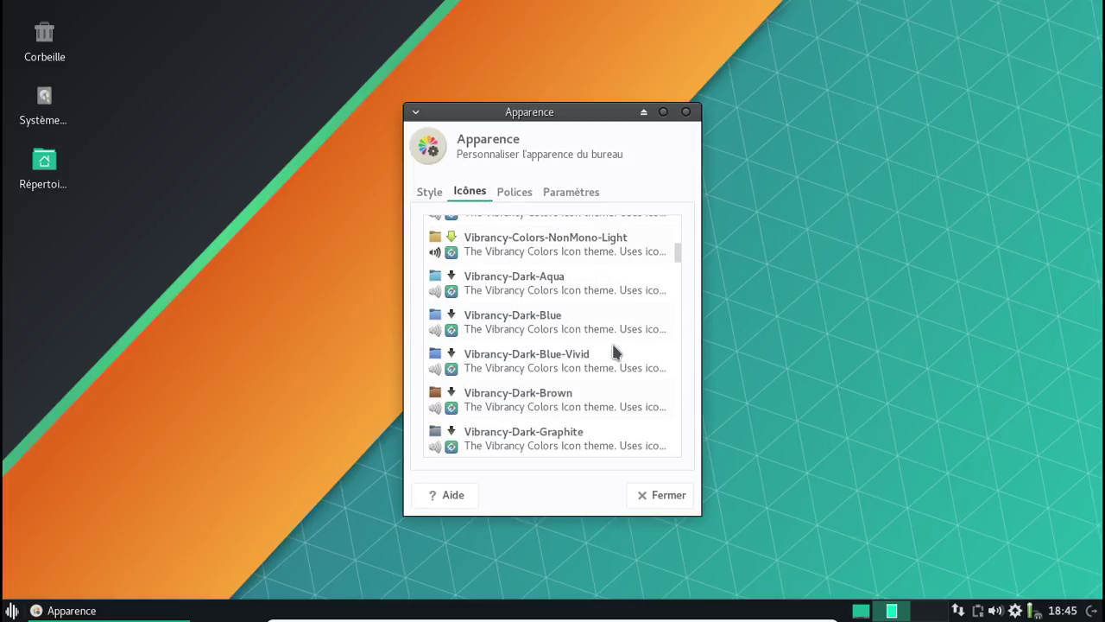
scroll(613, 350, down, 3)
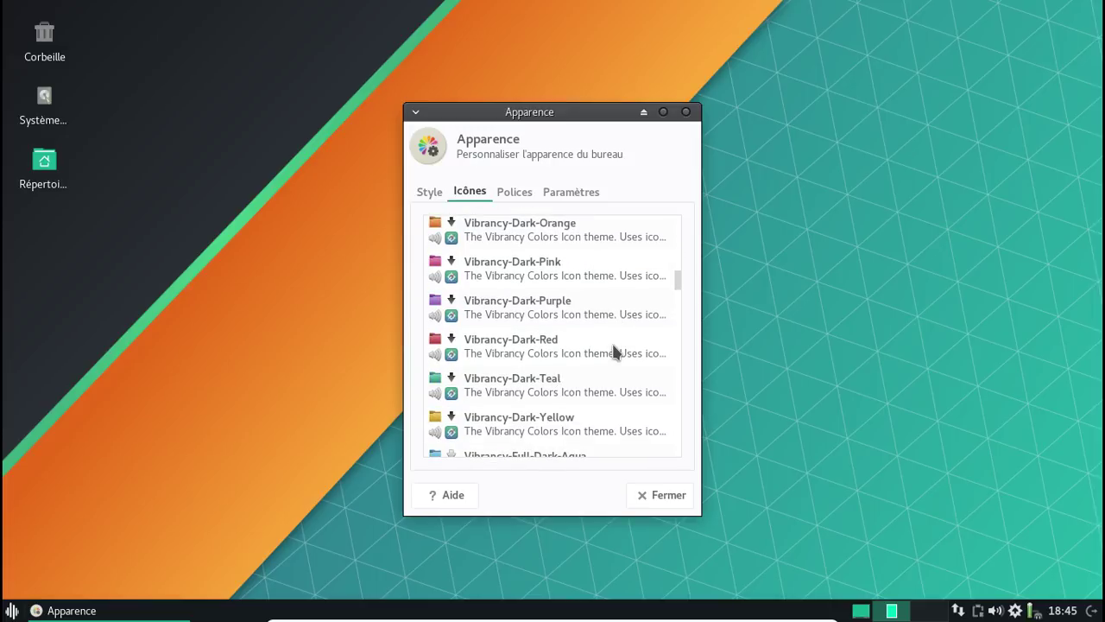
scroll(613, 350, down, 5)
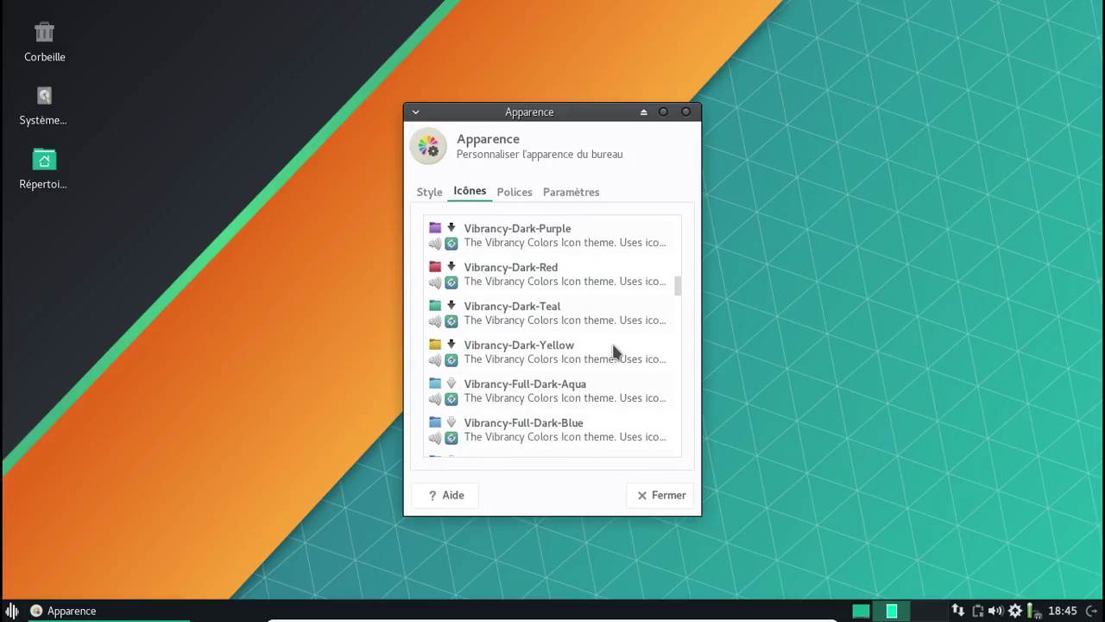
scroll(613, 350, down, 7)
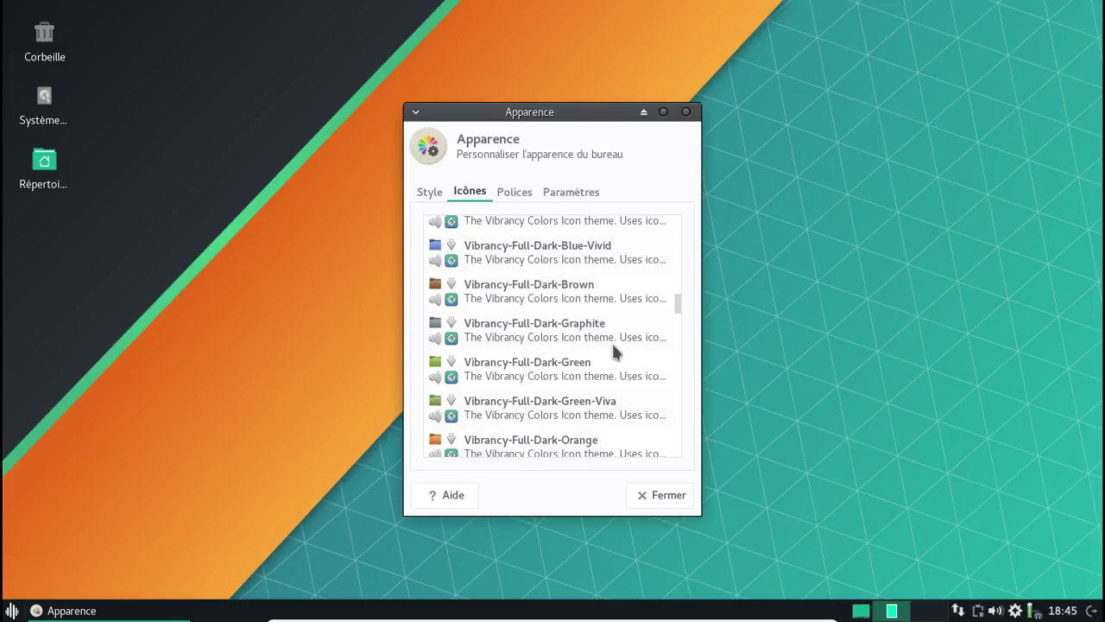
scroll(613, 350, down, 10)
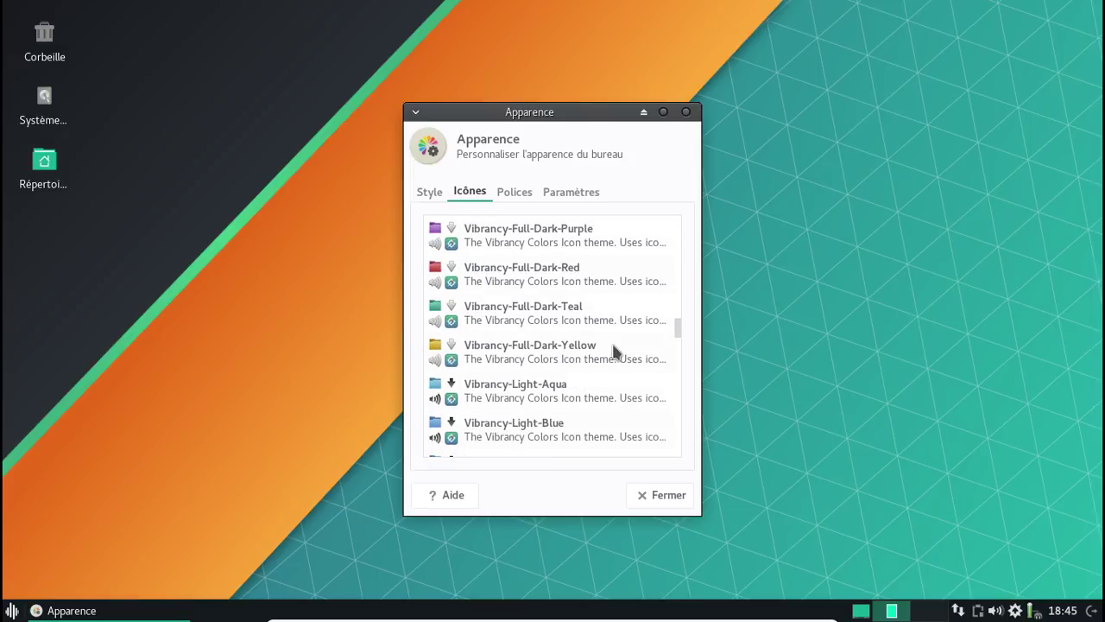
scroll(616, 350, up, 15)
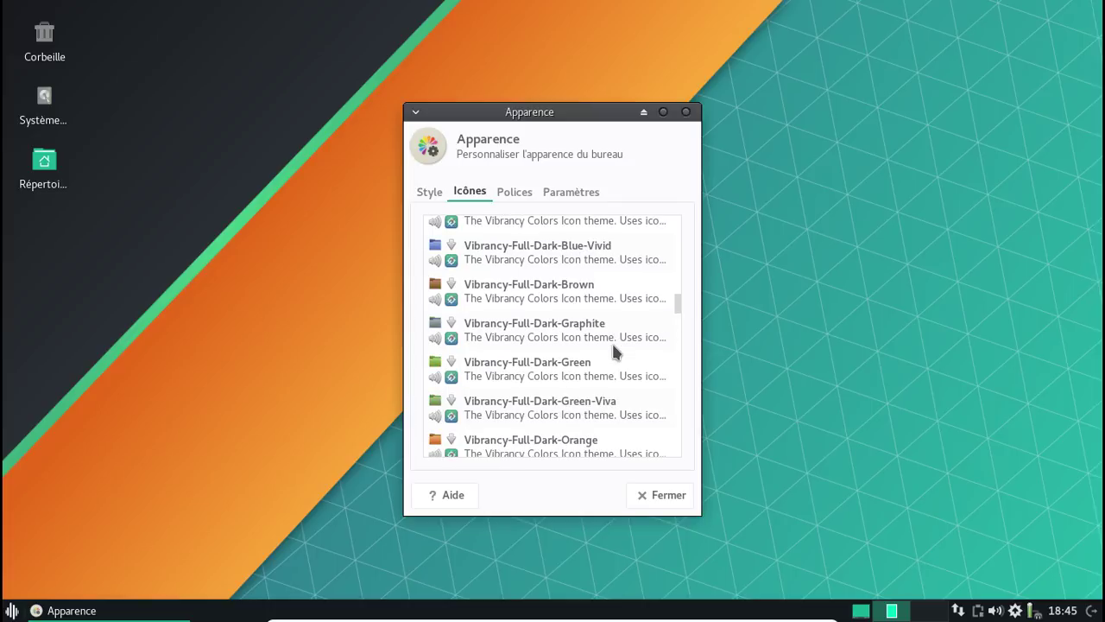
scroll(615, 350, up, 3)
scroll(613, 349, up, 2)
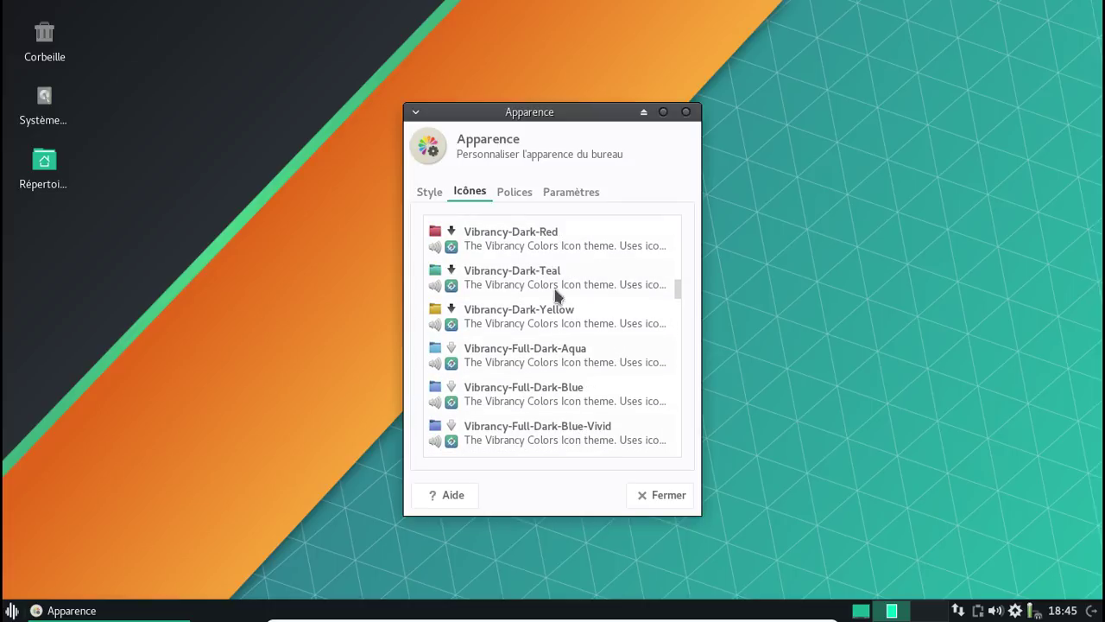
click(605, 282)
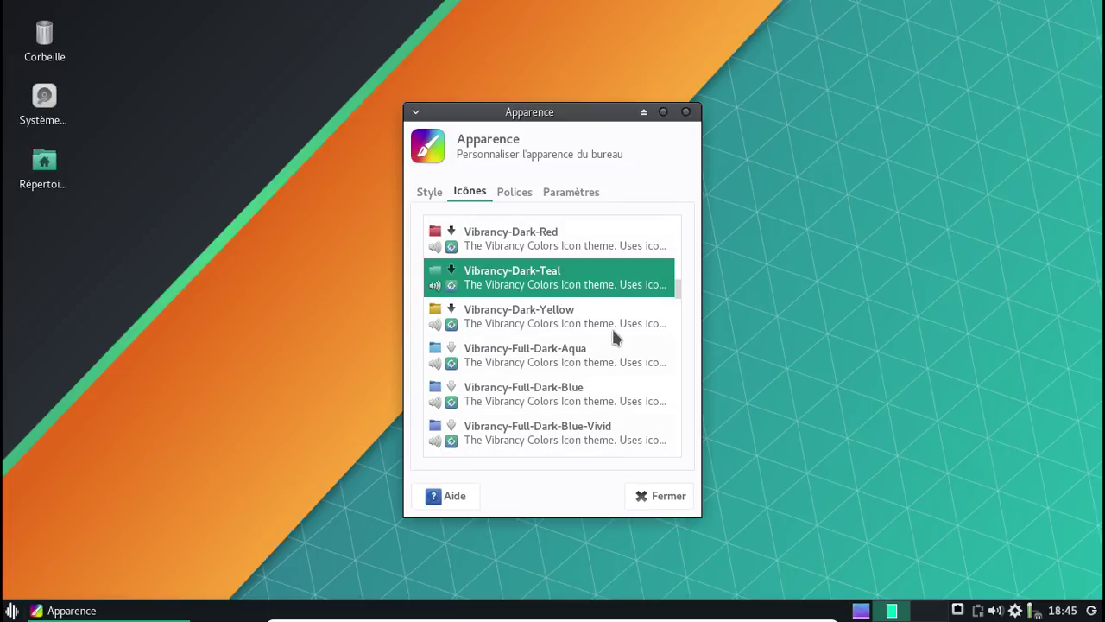
Switch to Vibrancy-Full-Dark-Teal icons and open the Répertoire home folder to preview them
scroll(612, 332, down, 2)
scroll(613, 334, down, 3)
scroll(613, 335, down, 2)
scroll(614, 337, down, 3)
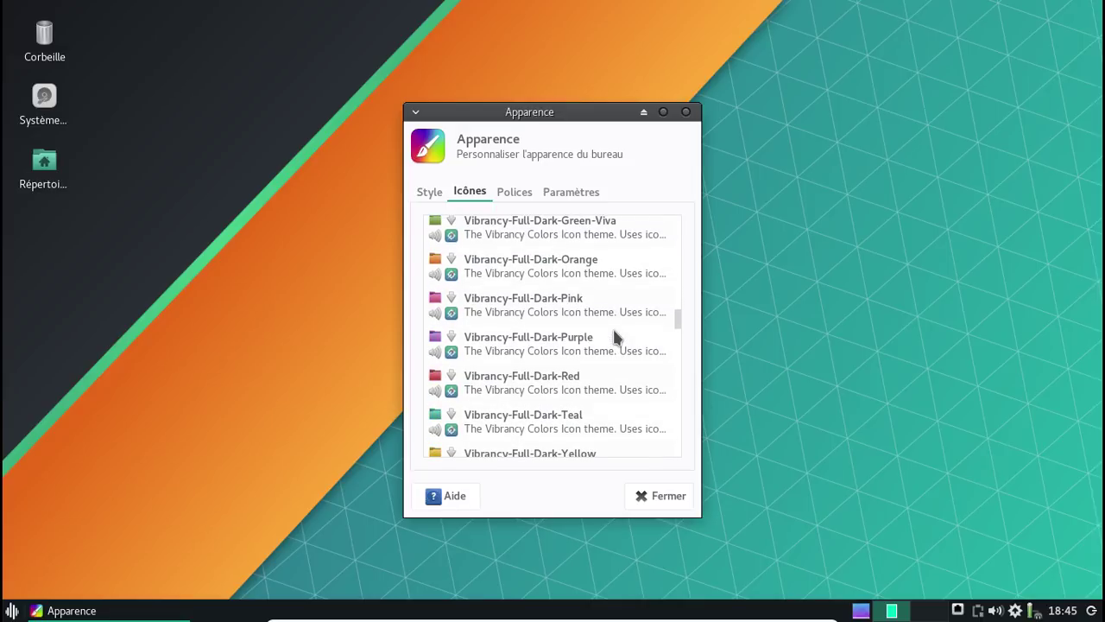
click(583, 418)
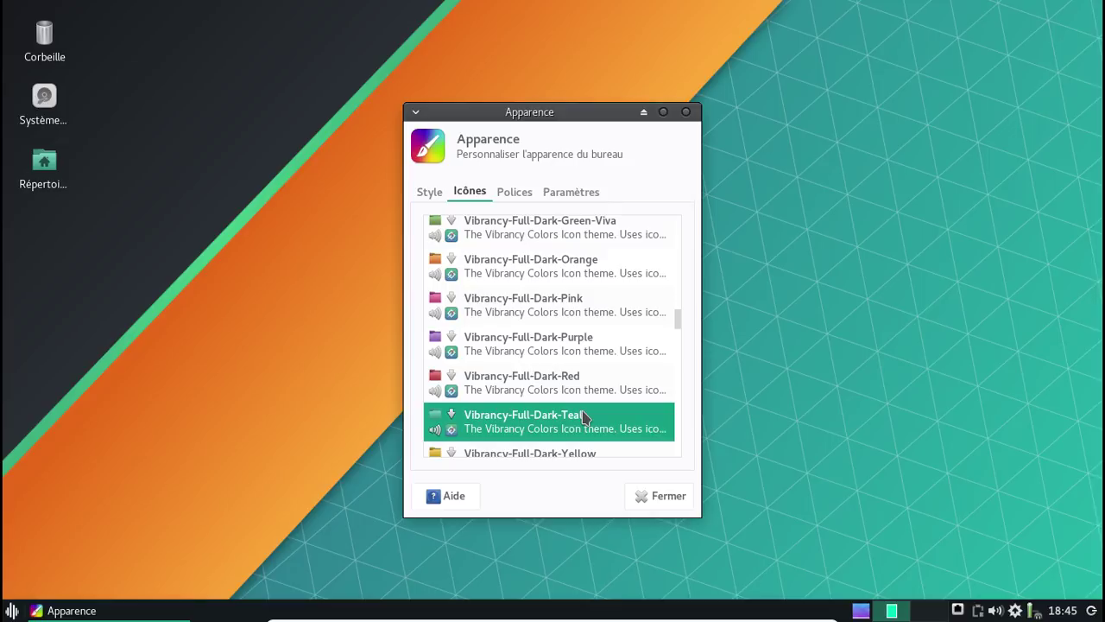
click(48, 168)
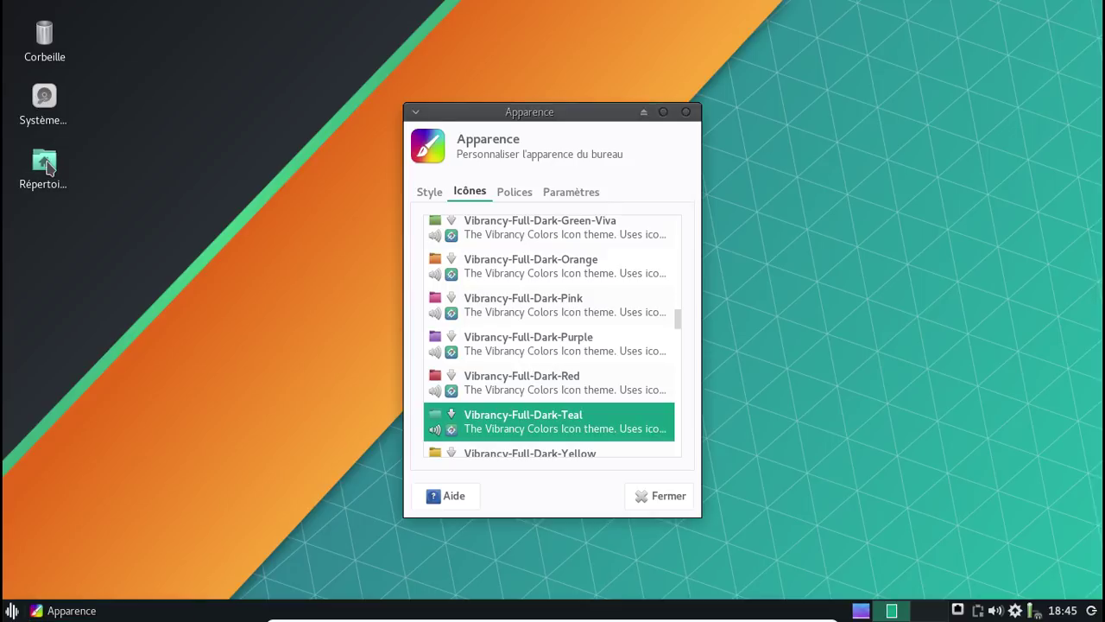
double_click(48, 168)
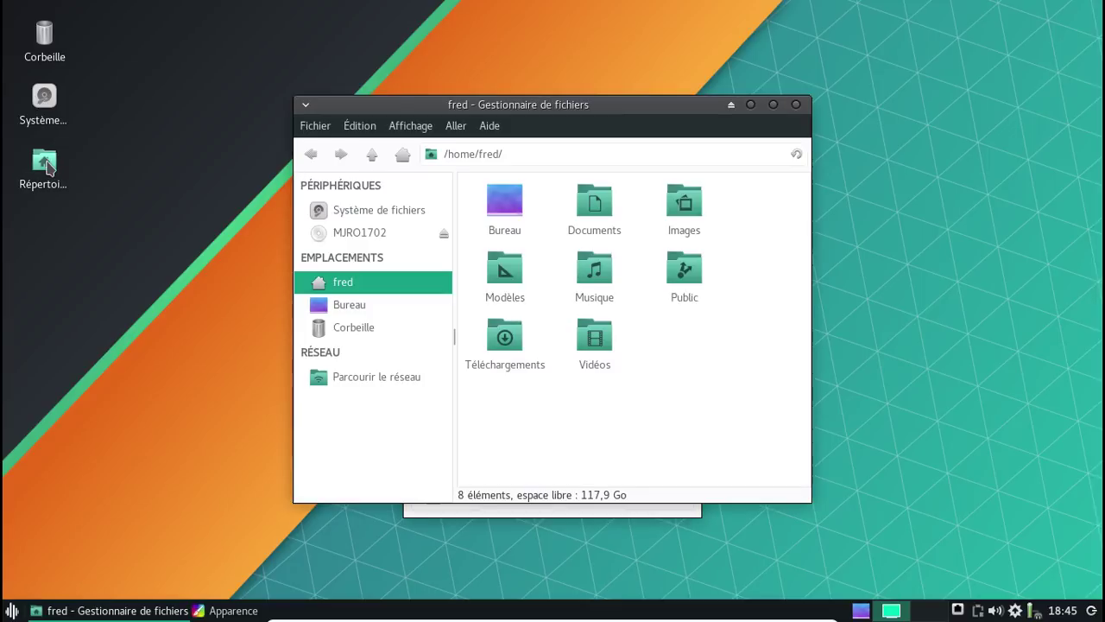
Close the home folder and Apparence windows, then open the desktop settings from the desktop menu
click(796, 105)
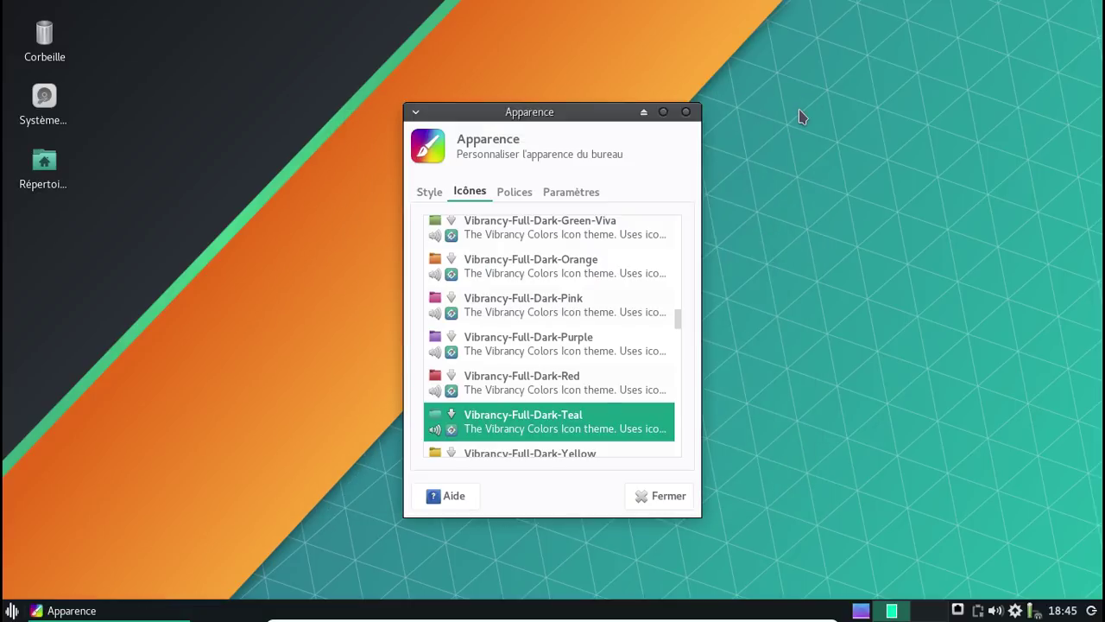
click(658, 496)
right_click(345, 90)
click(432, 298)
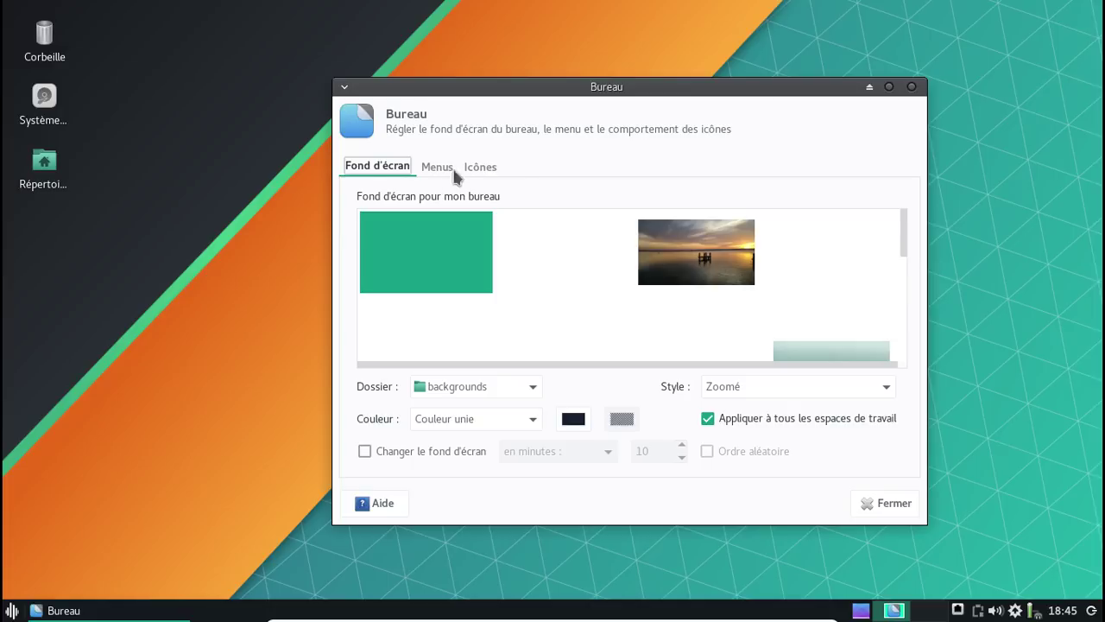
Set msx_wallpaper.png as the desktop wallpaper
scroll(590, 239, down, 1)
scroll(590, 240, down, 6)
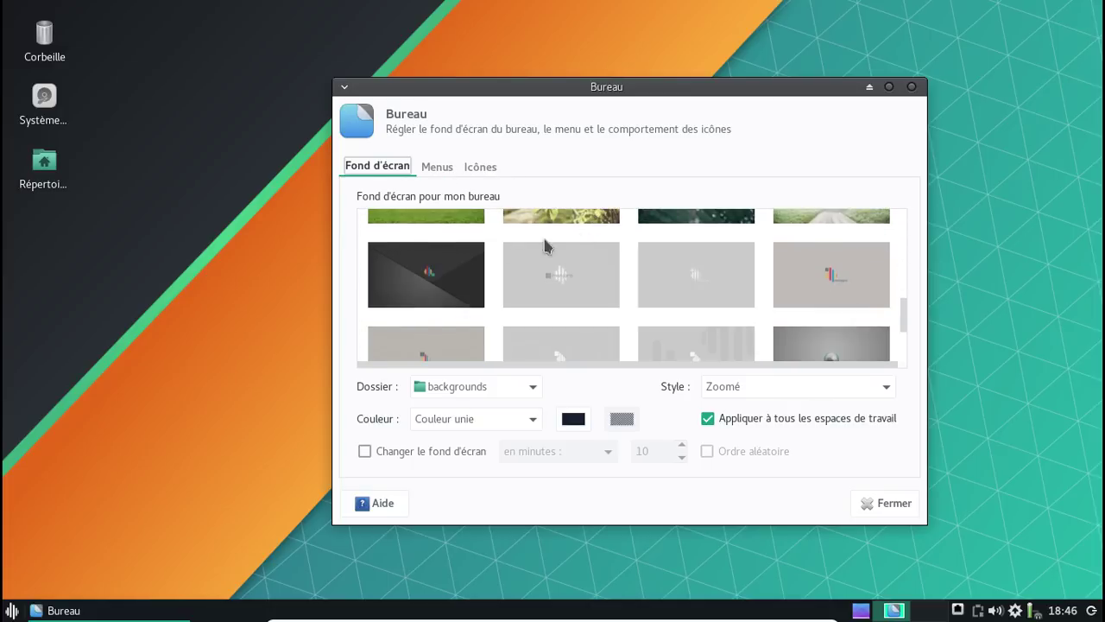
click(427, 275)
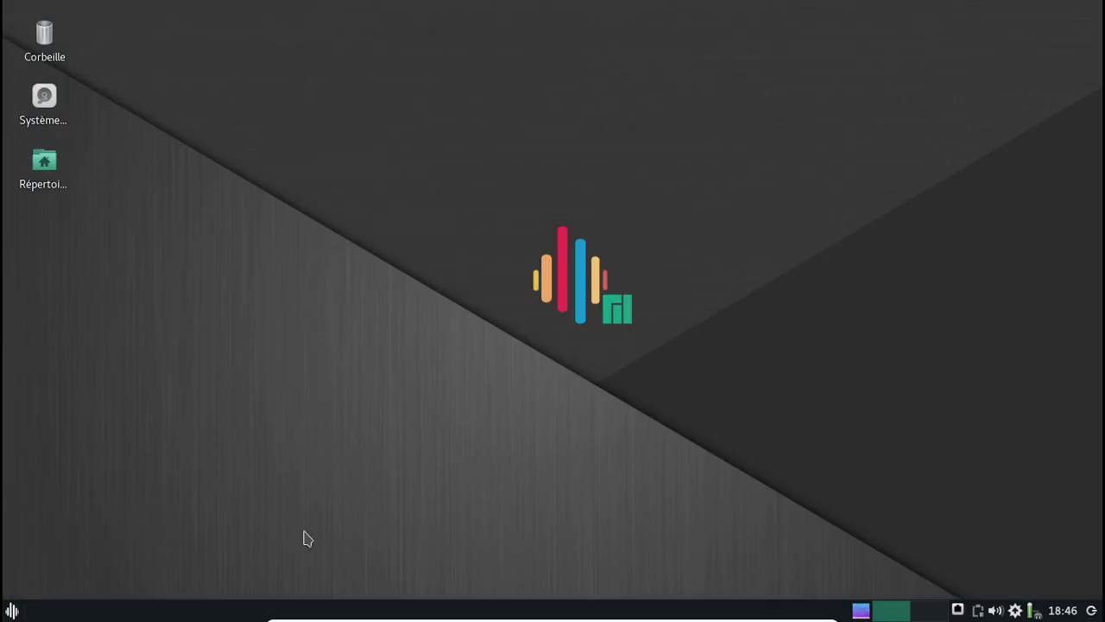
Search 'light' in the Whisker menu and launch LightDM GTK+ Paramètres d'Apparence
click(13, 610)
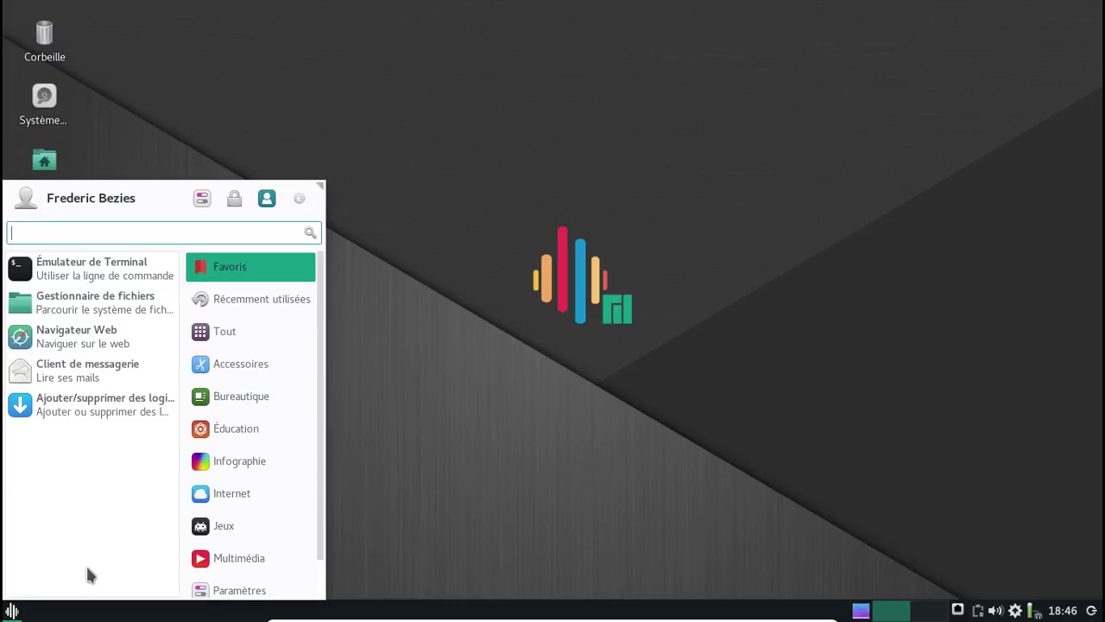
text(light)
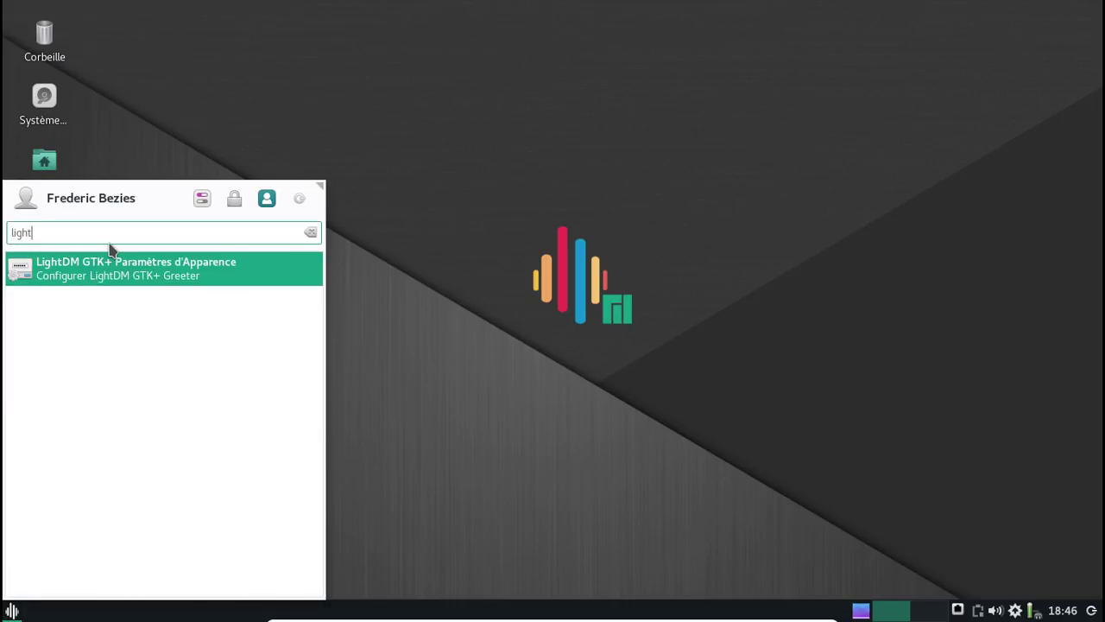
click(147, 276)
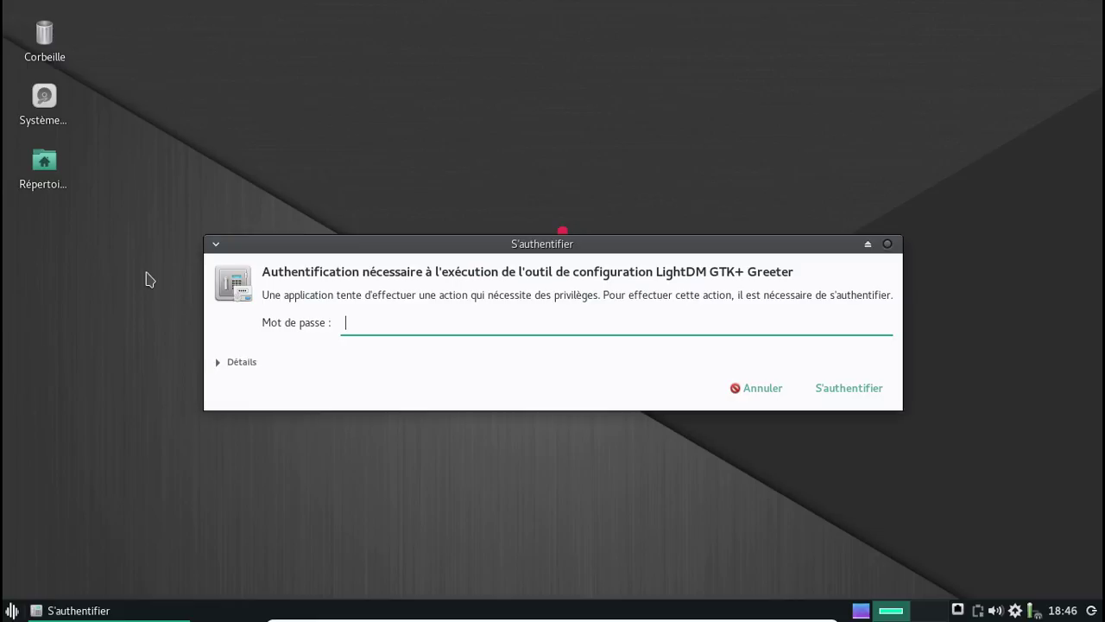
Authenticate with the password and set the greeter theme to Adapta-Eta-Maia
text(••)
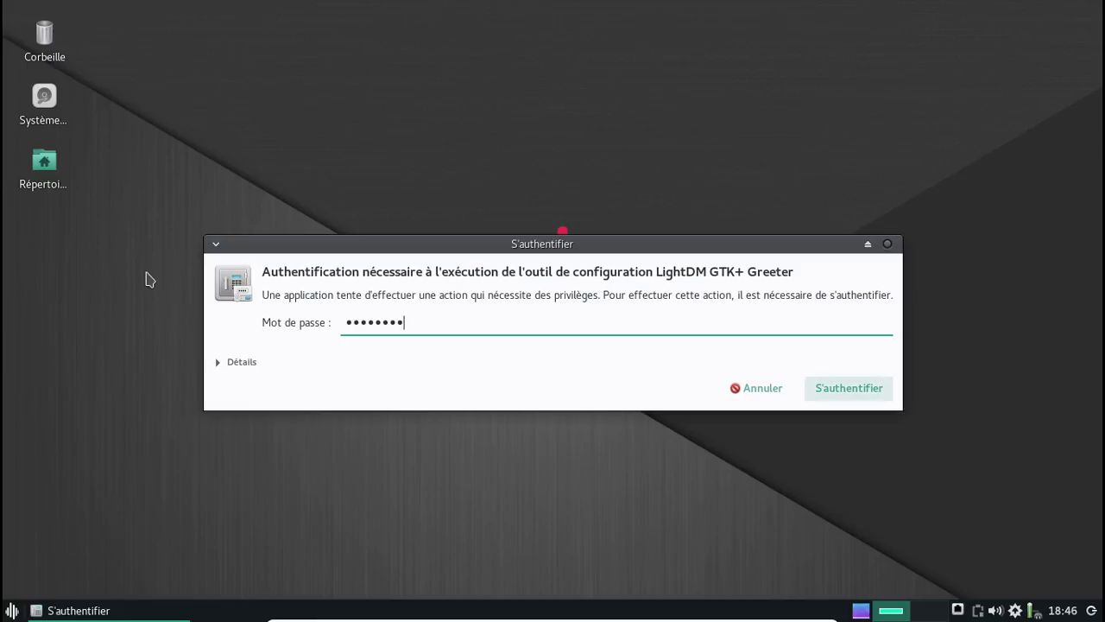
key(Return)
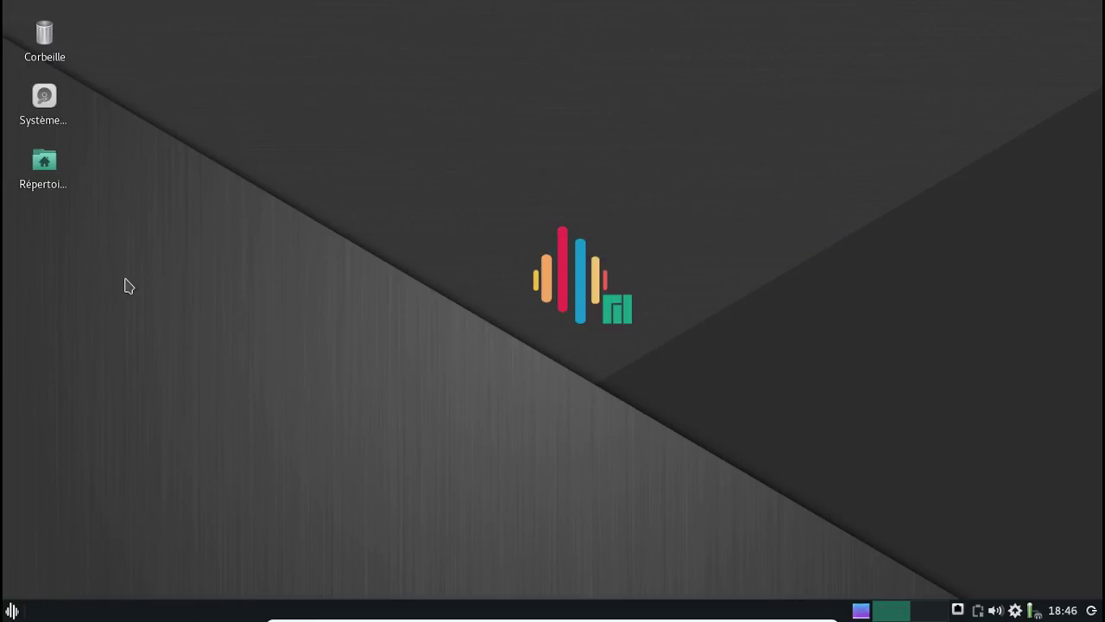
click(588, 176)
click(711, 174)
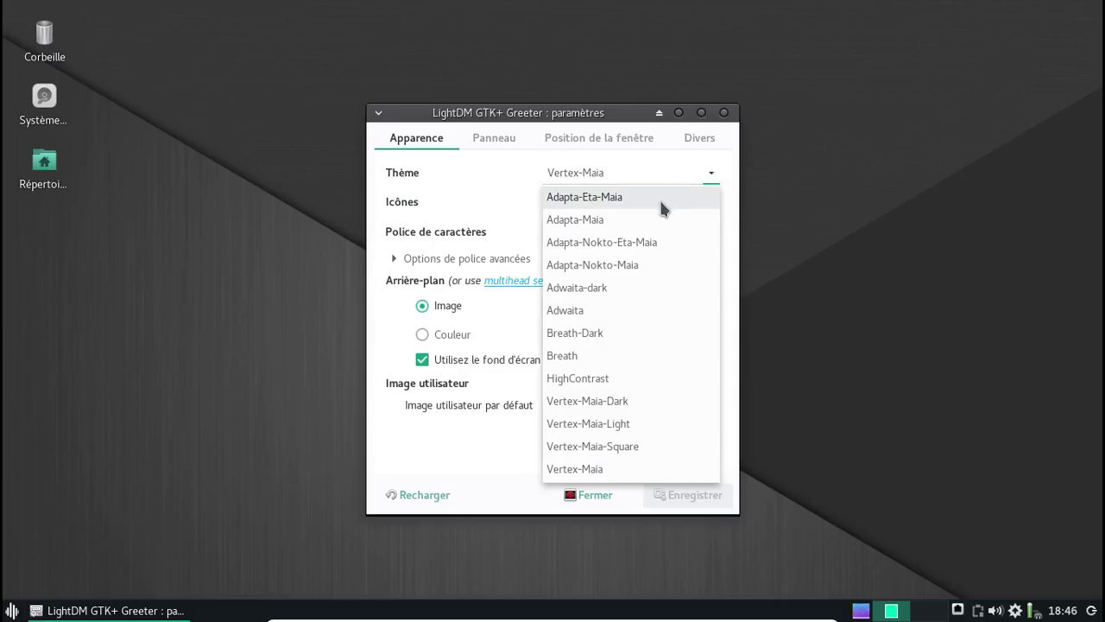
click(643, 197)
Set the greeter icons to Vibrancy-Full-Dark-Teal
click(702, 206)
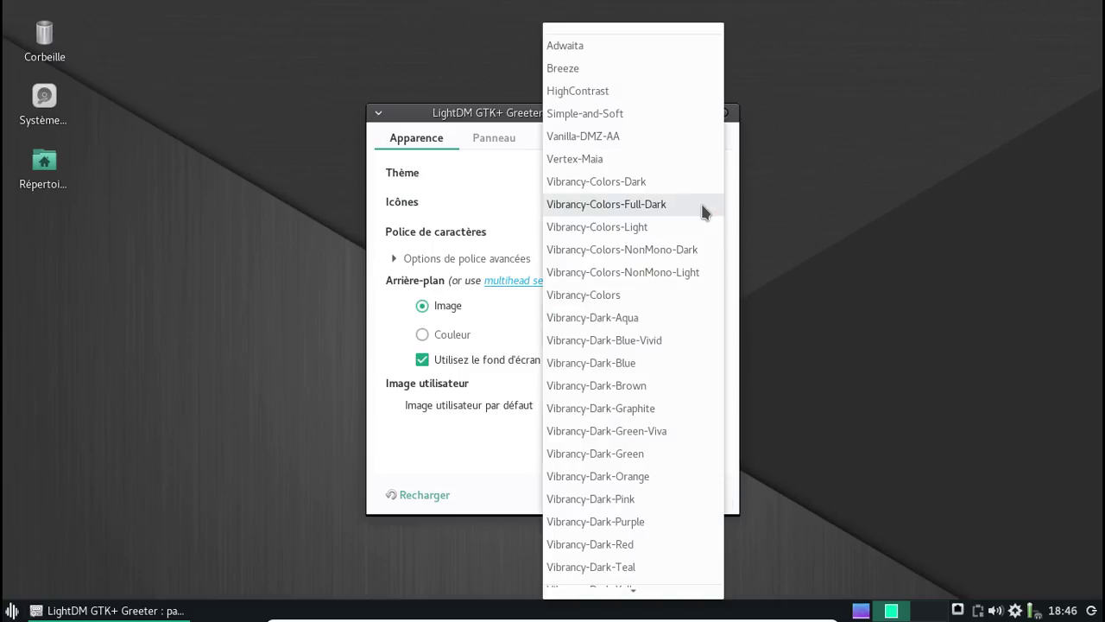
click(662, 205)
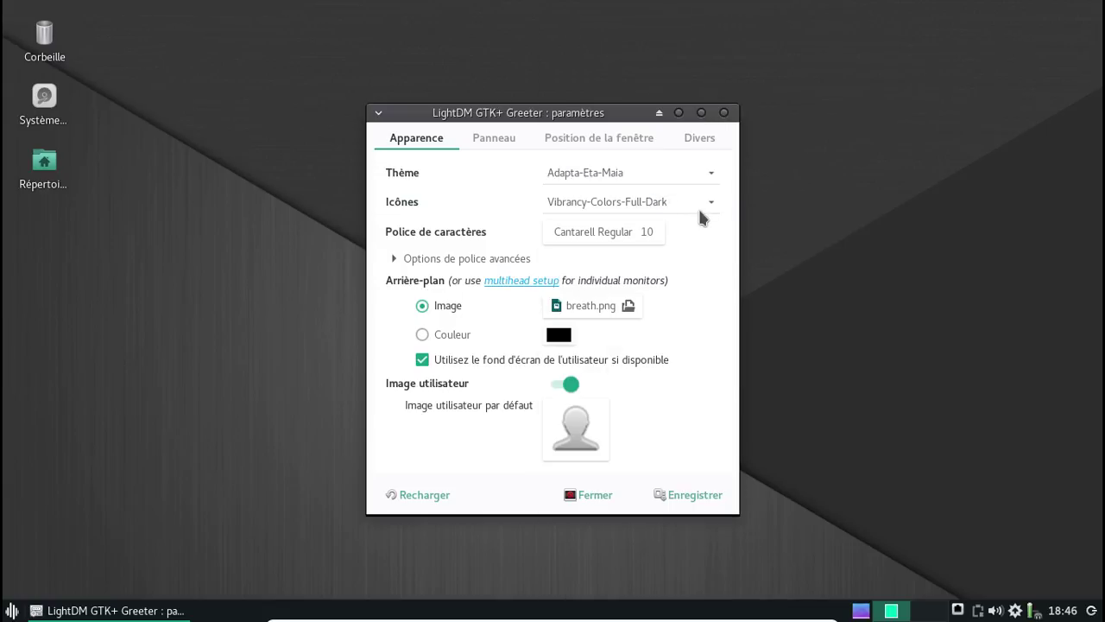
click(702, 201)
scroll(646, 472, down, 2)
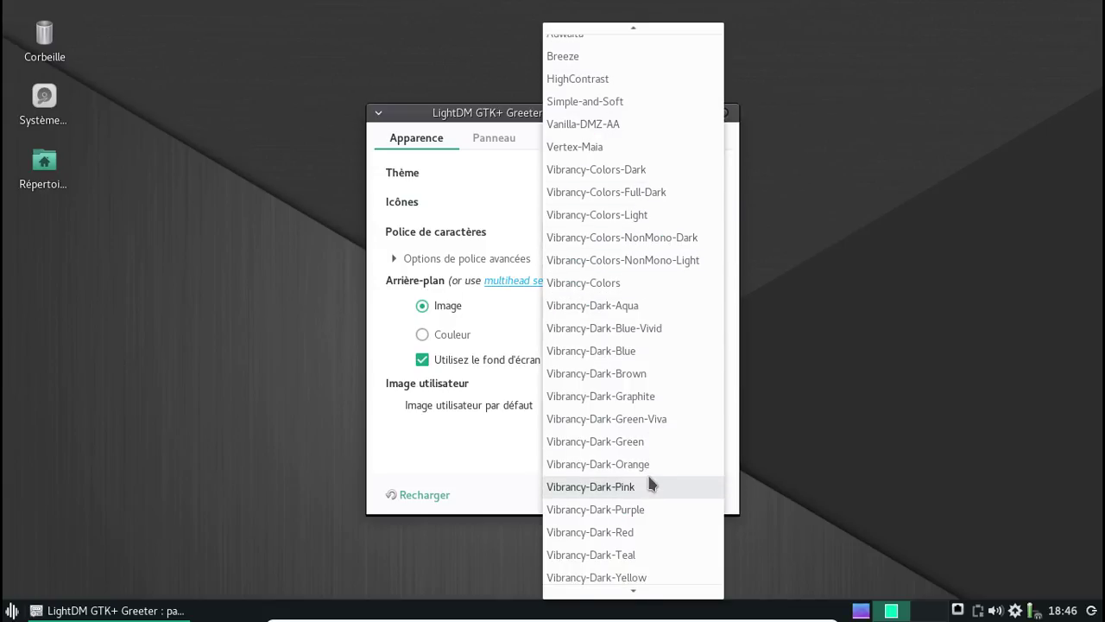
scroll(636, 534, down, 10)
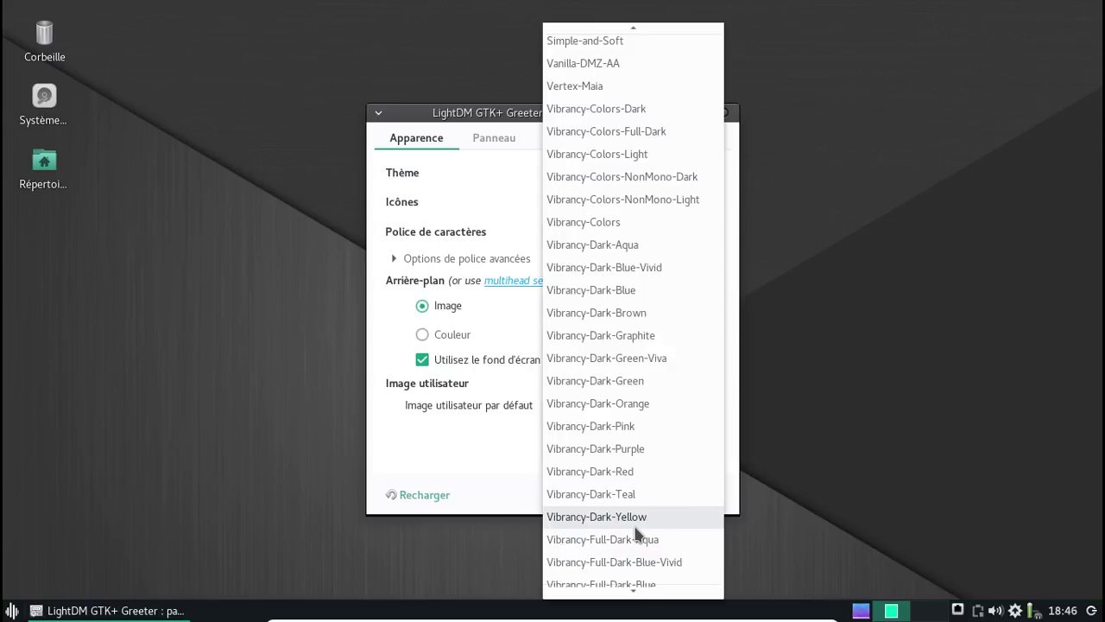
scroll(636, 535, down, 4)
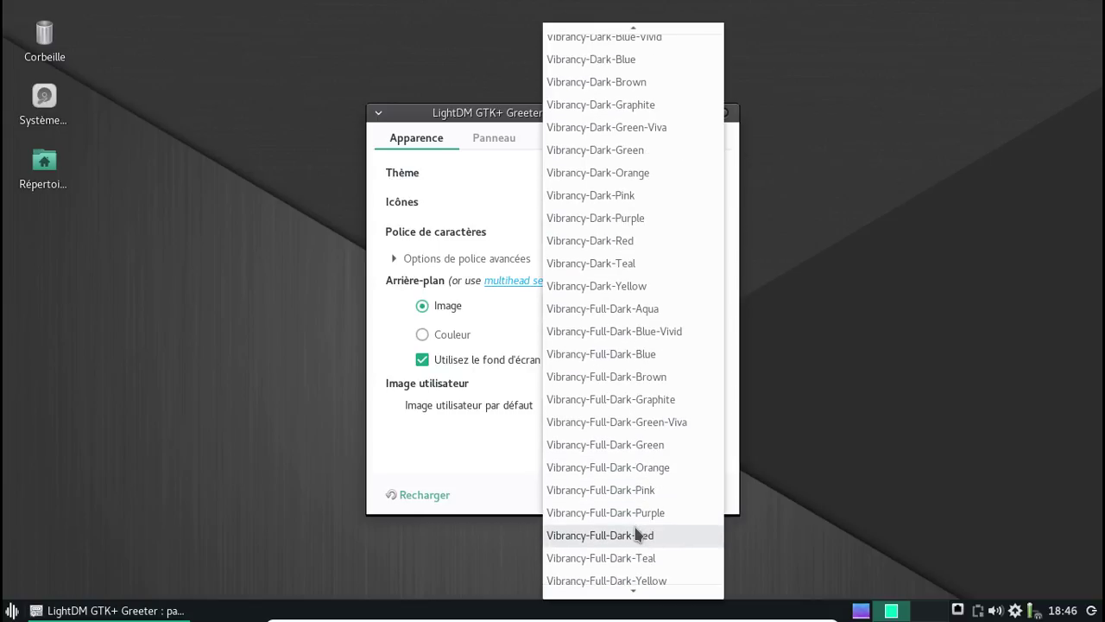
click(639, 512)
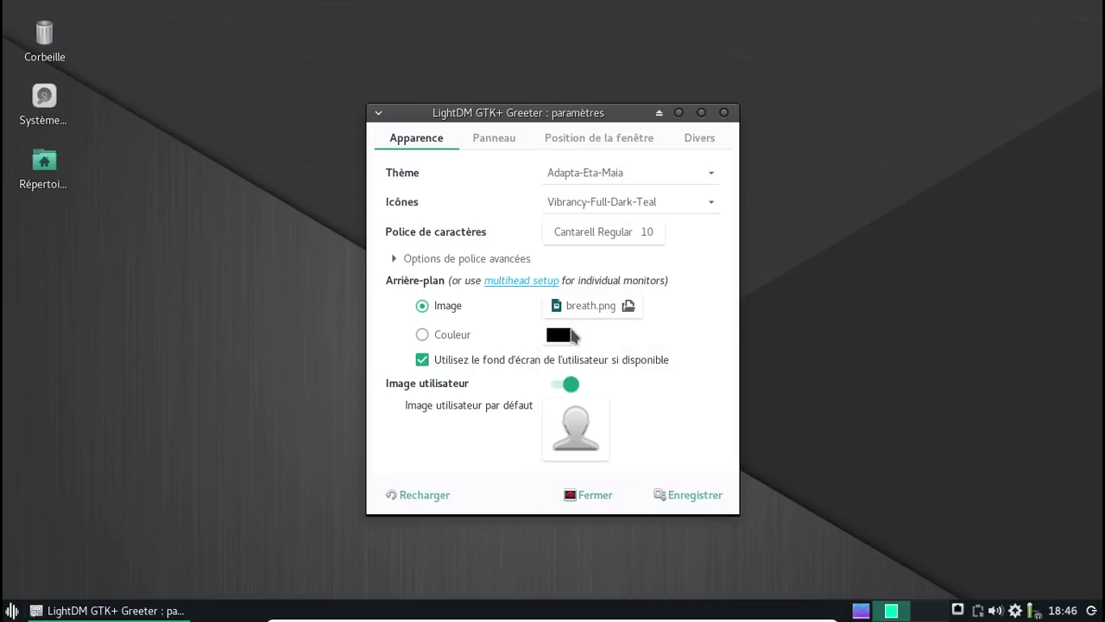
Set the greeter background image to msx_wallpaper.png
click(592, 310)
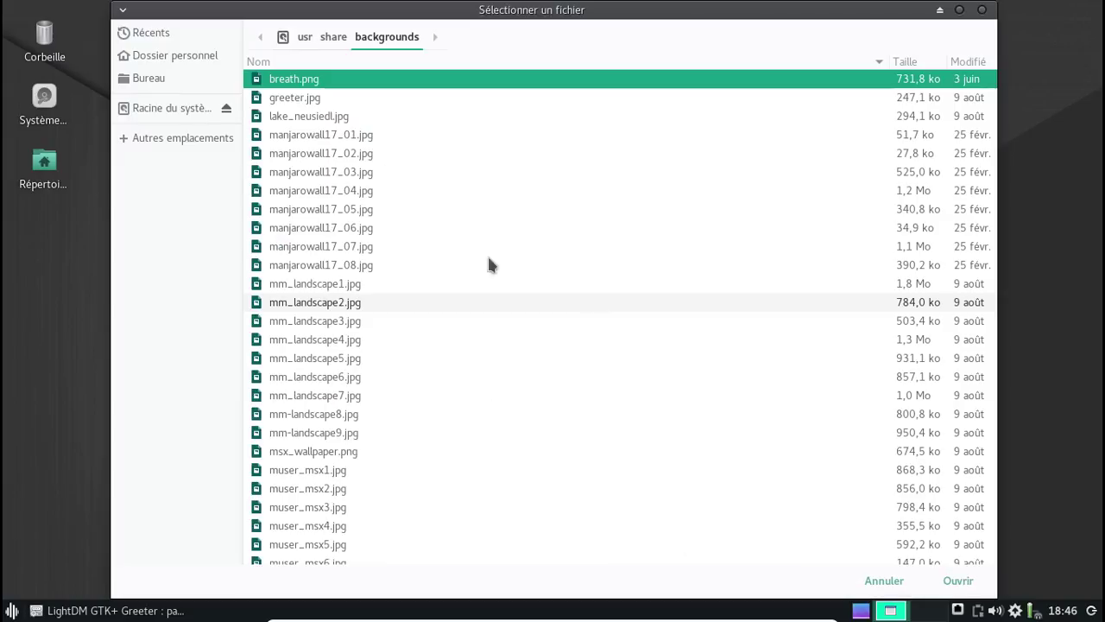
click(362, 448)
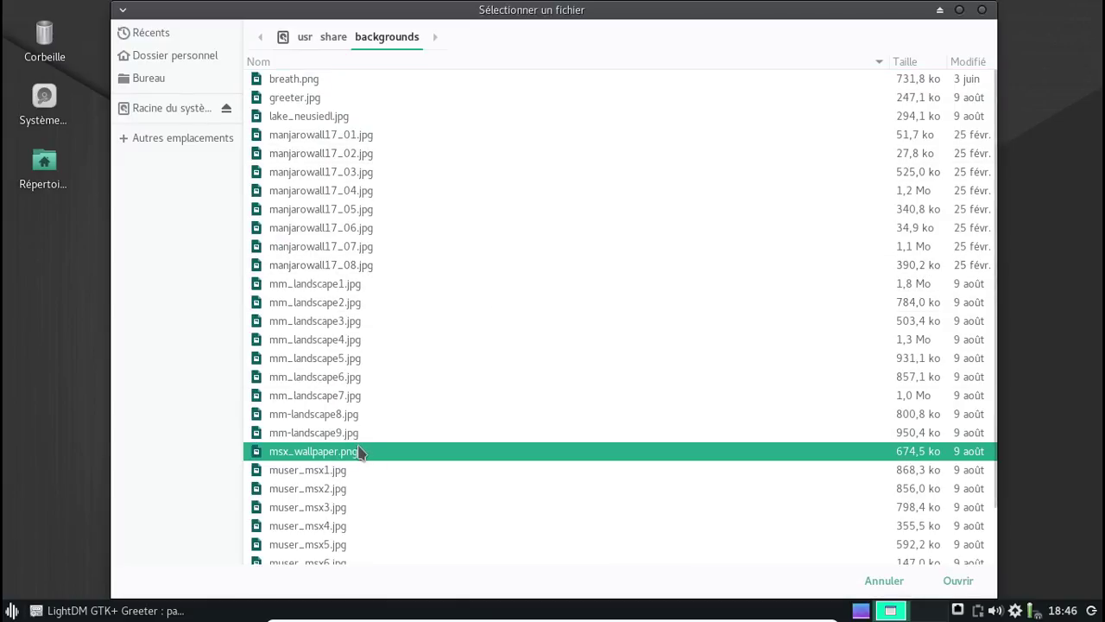
click(958, 581)
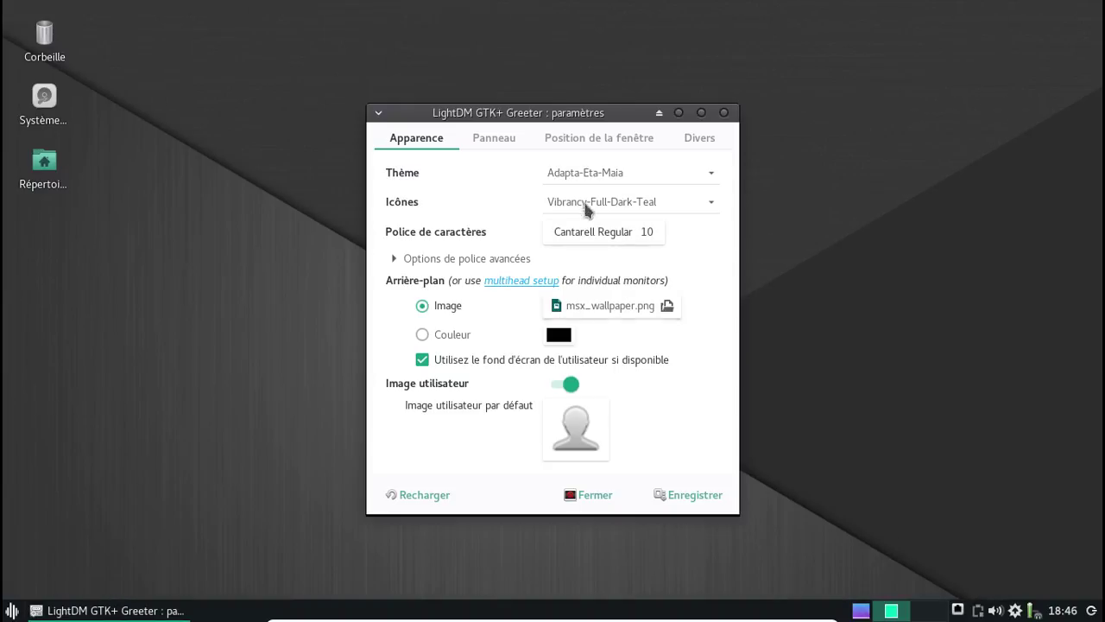
Review the panel, position and misc tabs, then save with Enregistrer and close
click(504, 142)
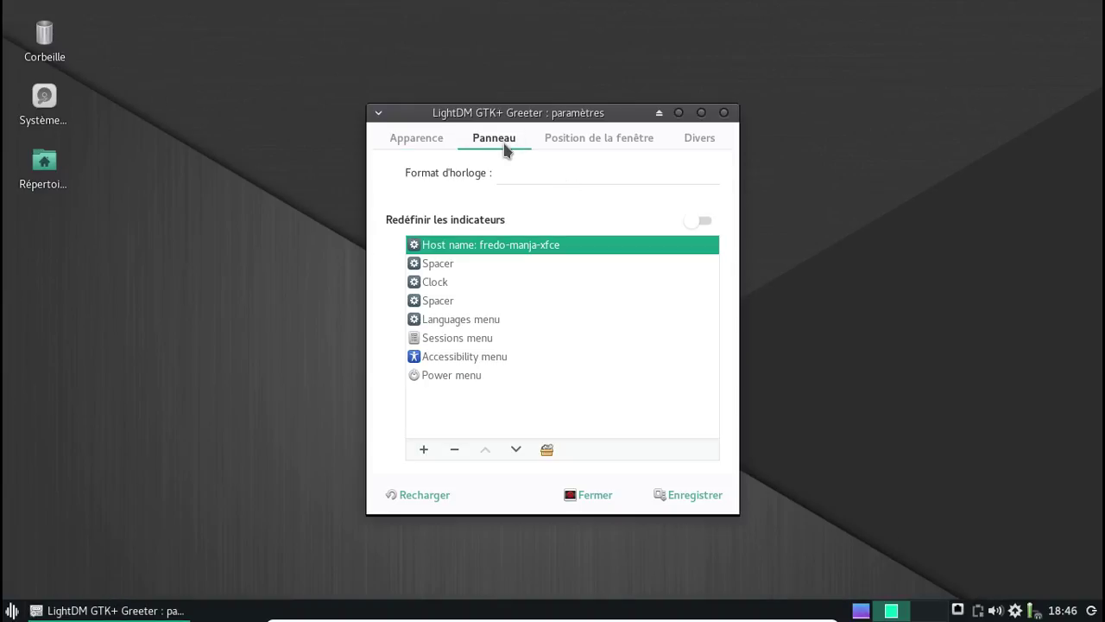
click(560, 150)
click(700, 148)
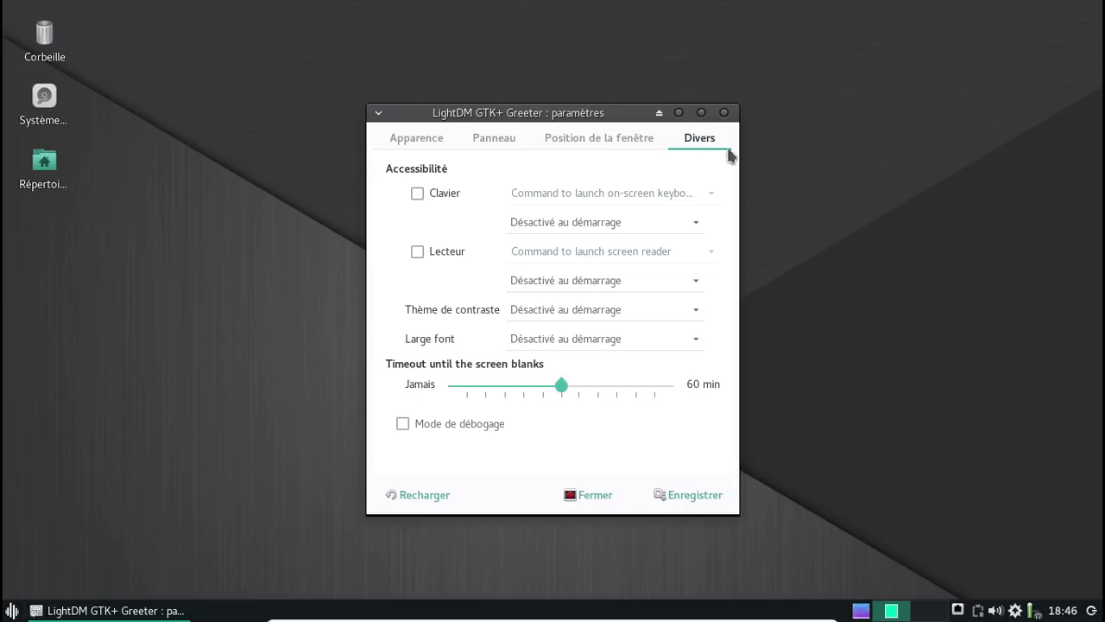
click(682, 499)
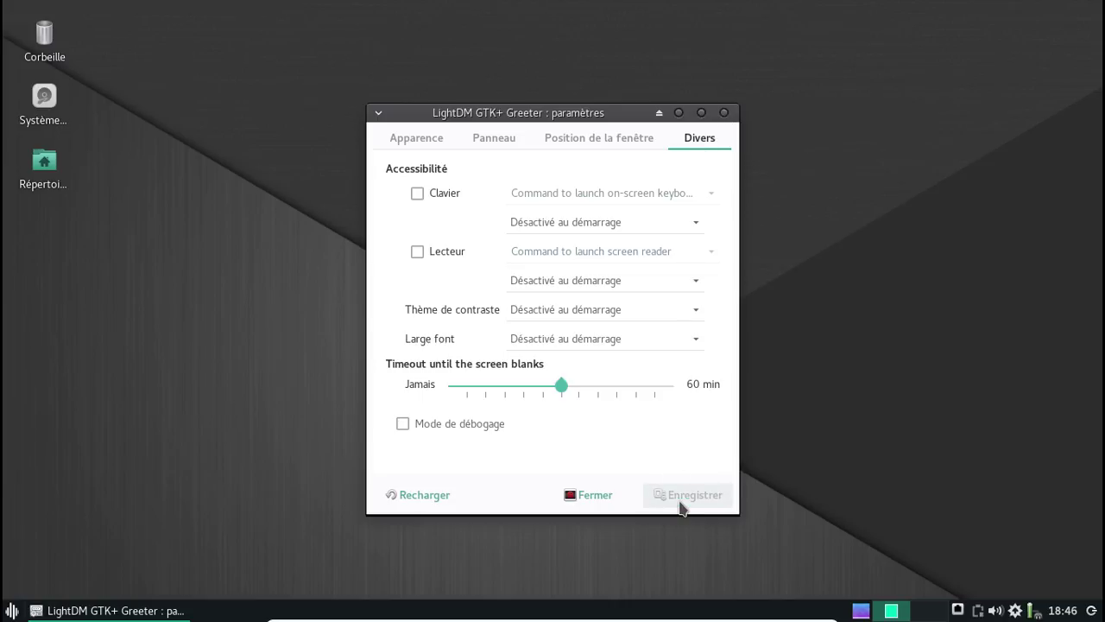
click(725, 114)
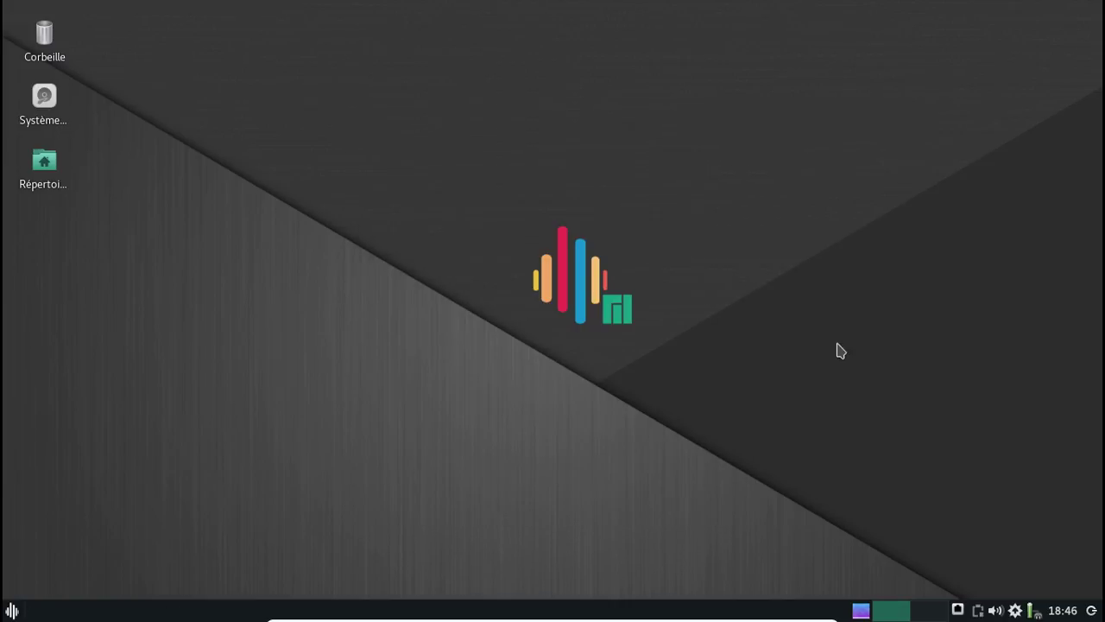
Log out via Déconnexion and re-enter the account password at the restyled LightDM greeter
click(1091, 611)
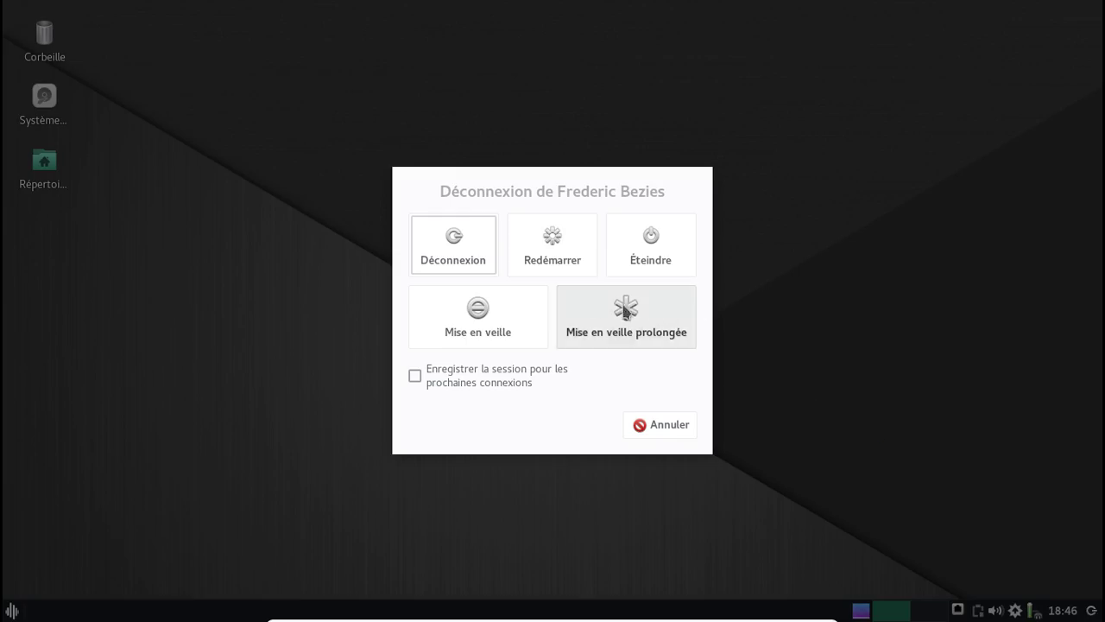
click(474, 256)
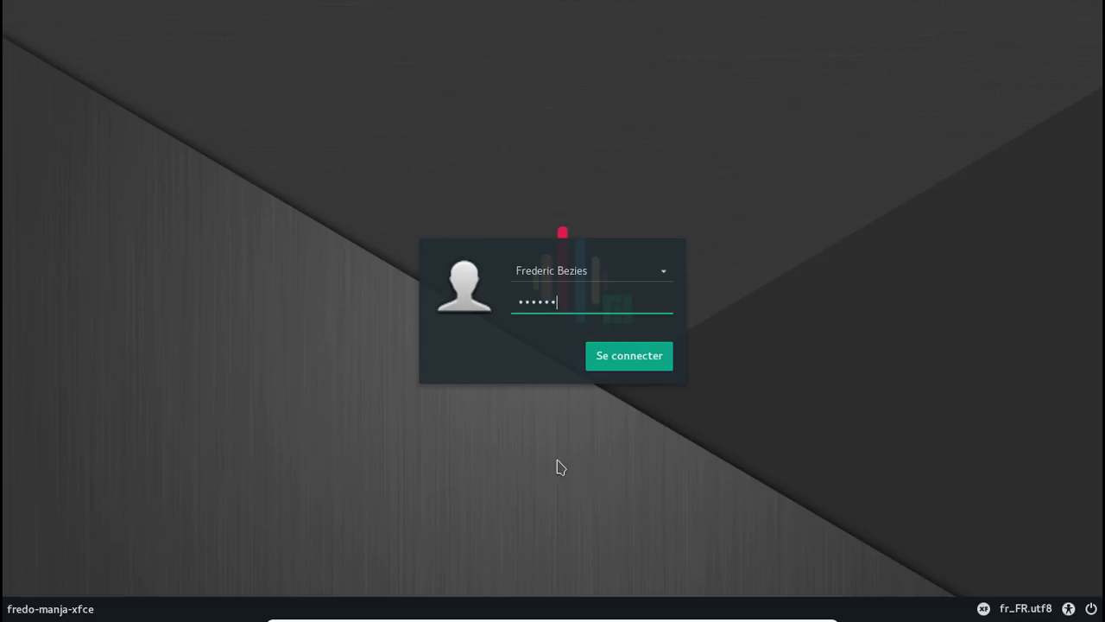
text(•)
key(Return)
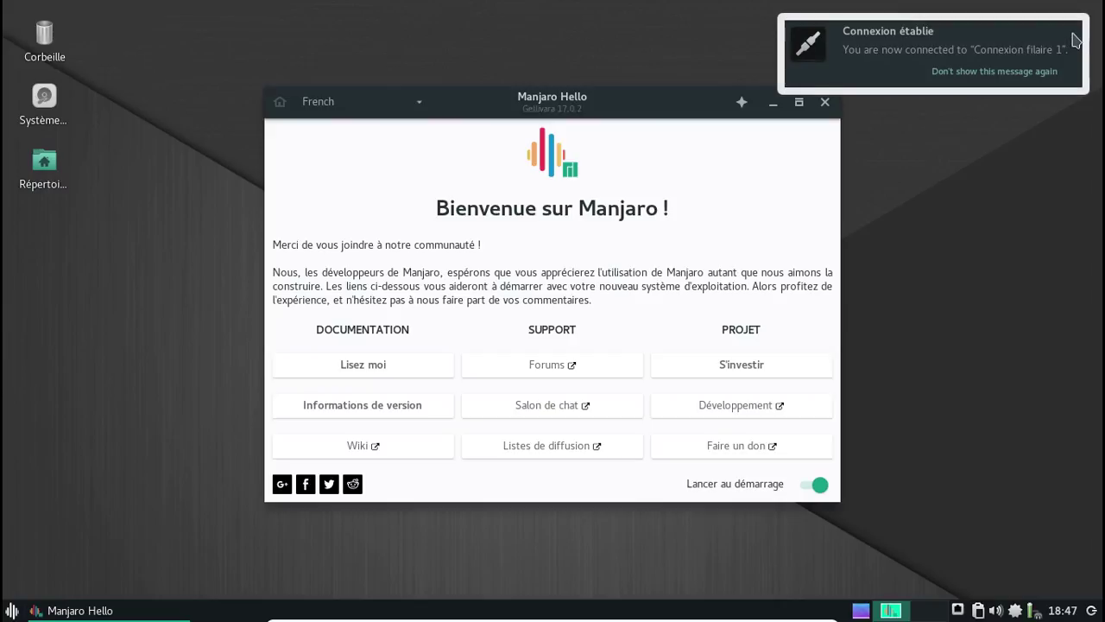
Dismiss the network notification, close Manjaro Hello and launch Pamac from the tray
click(1075, 36)
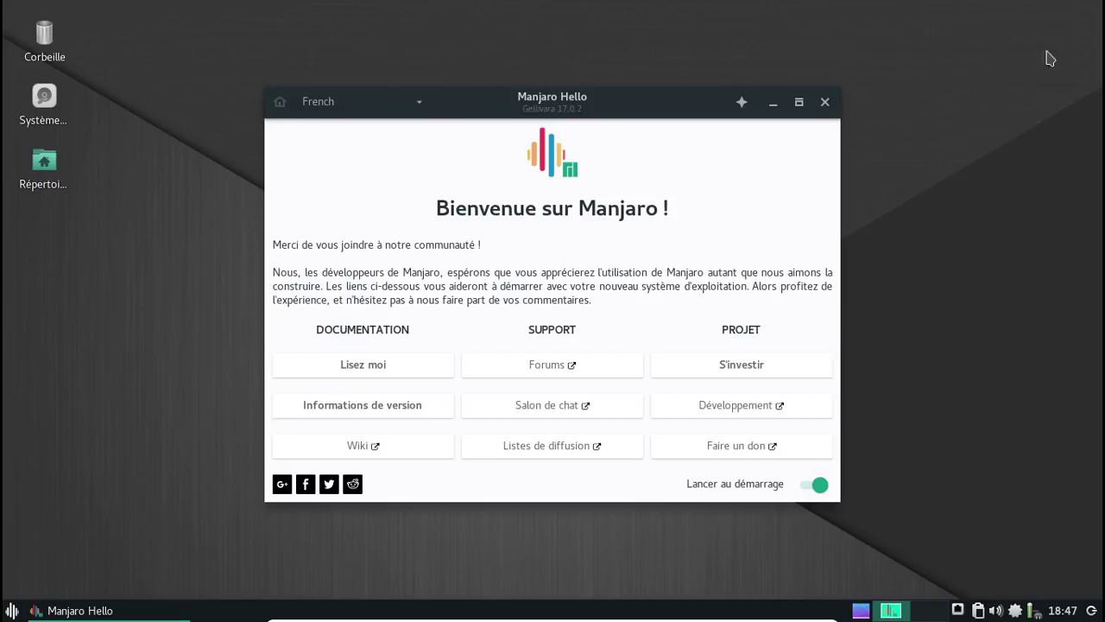
click(825, 104)
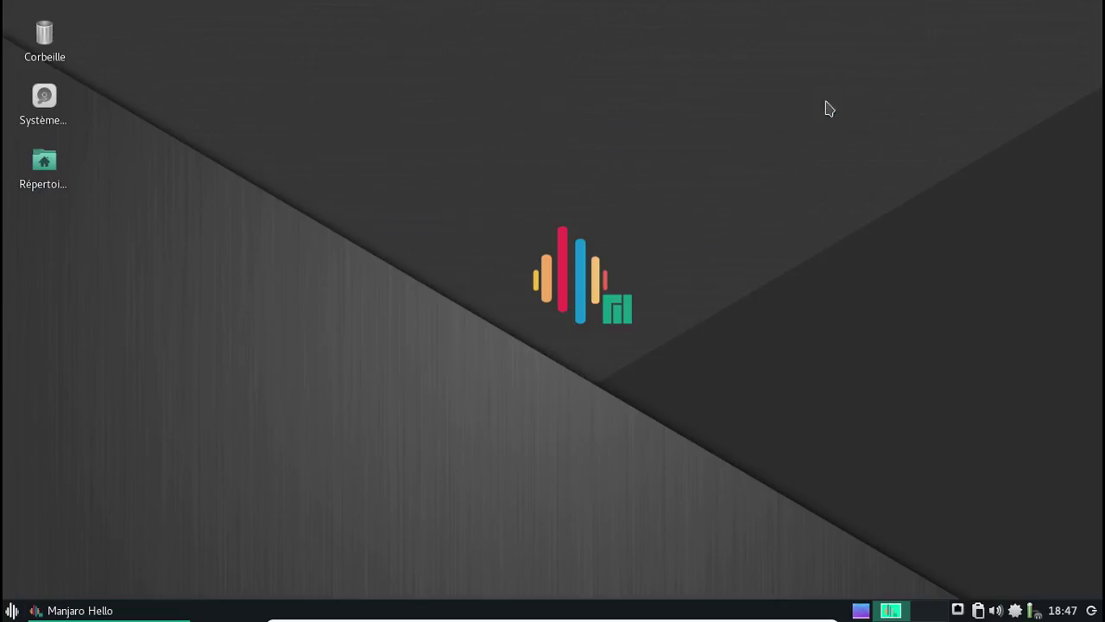
right_click(1013, 611)
click(965, 568)
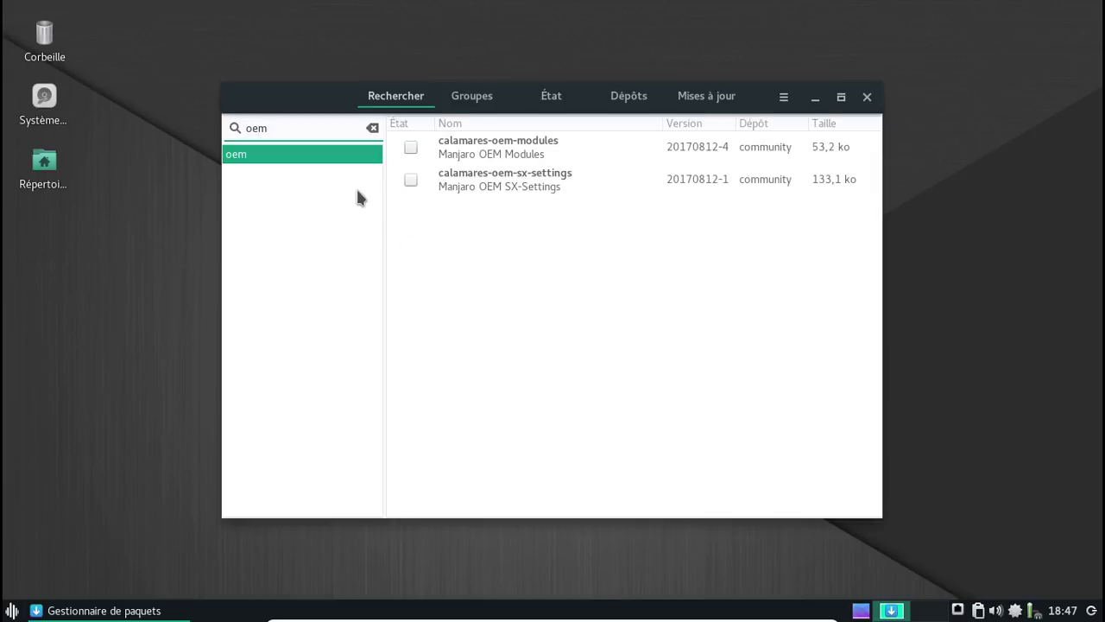
Open the calamares-oem-sx-settings details and follow its GitHub project URL
right_click(488, 177)
click(539, 263)
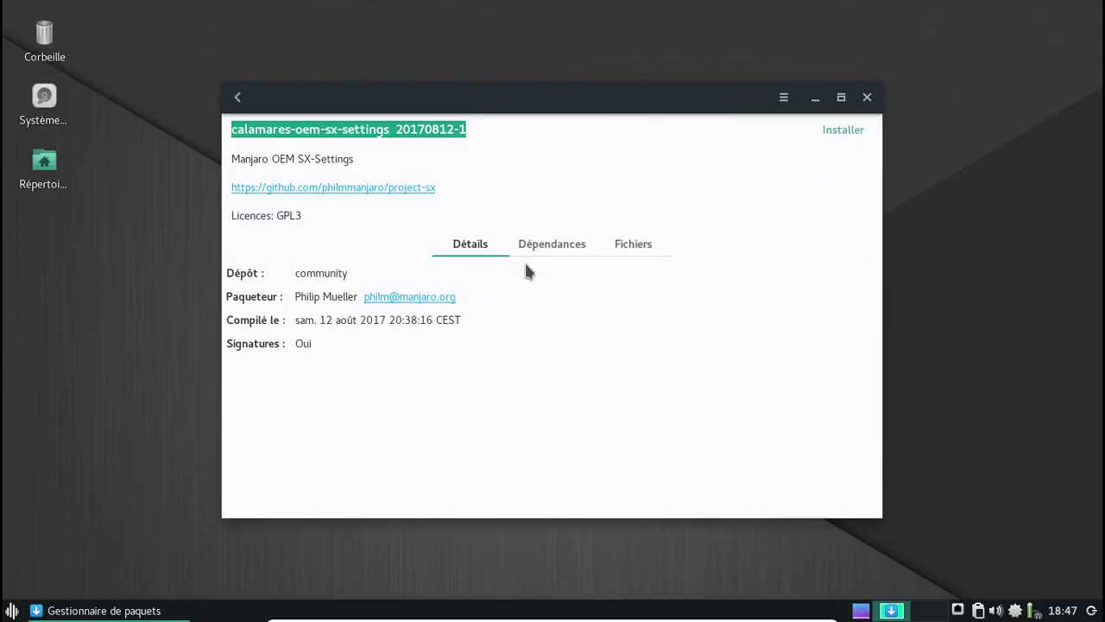
click(381, 190)
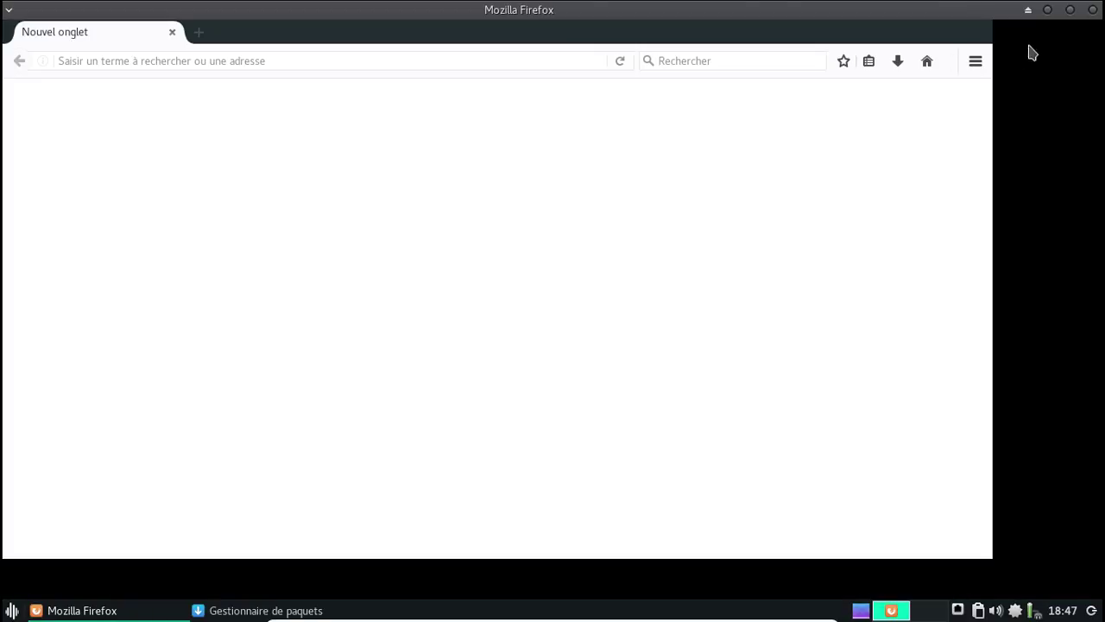
Close the extra tabs and reopen the project-sx GitHub page from Pamac's details
click(1070, 9)
click(1069, 9)
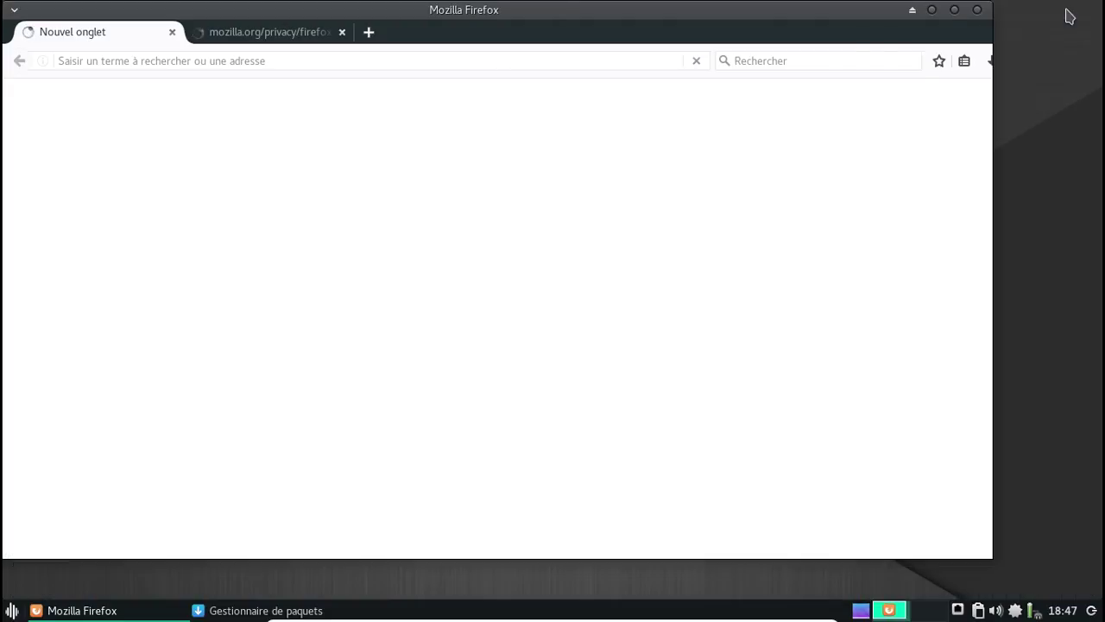
click(171, 32)
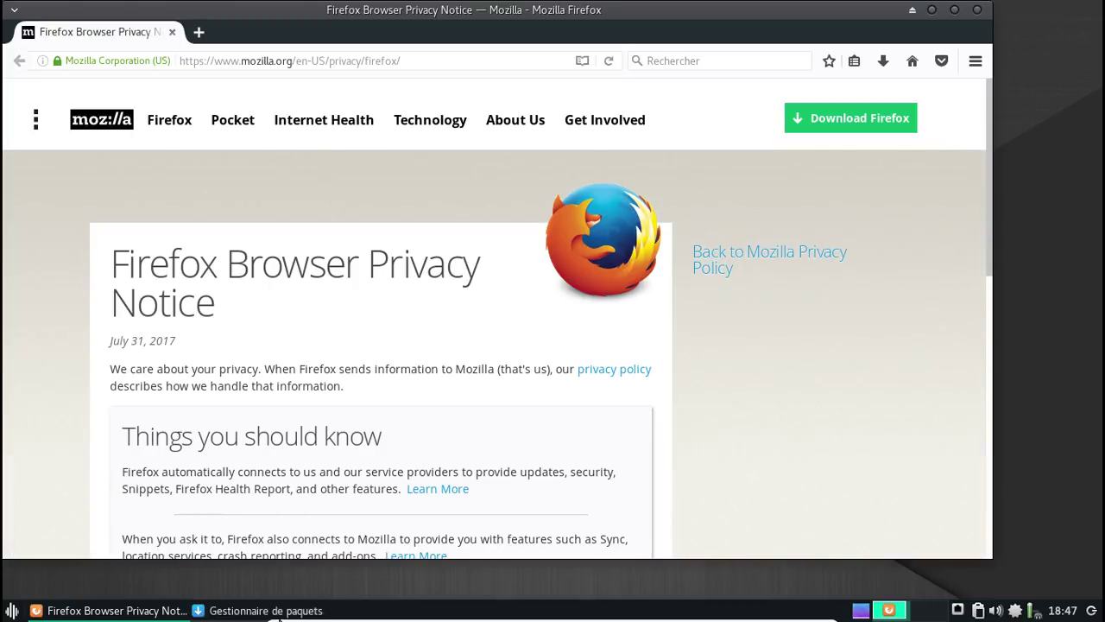
click(294, 611)
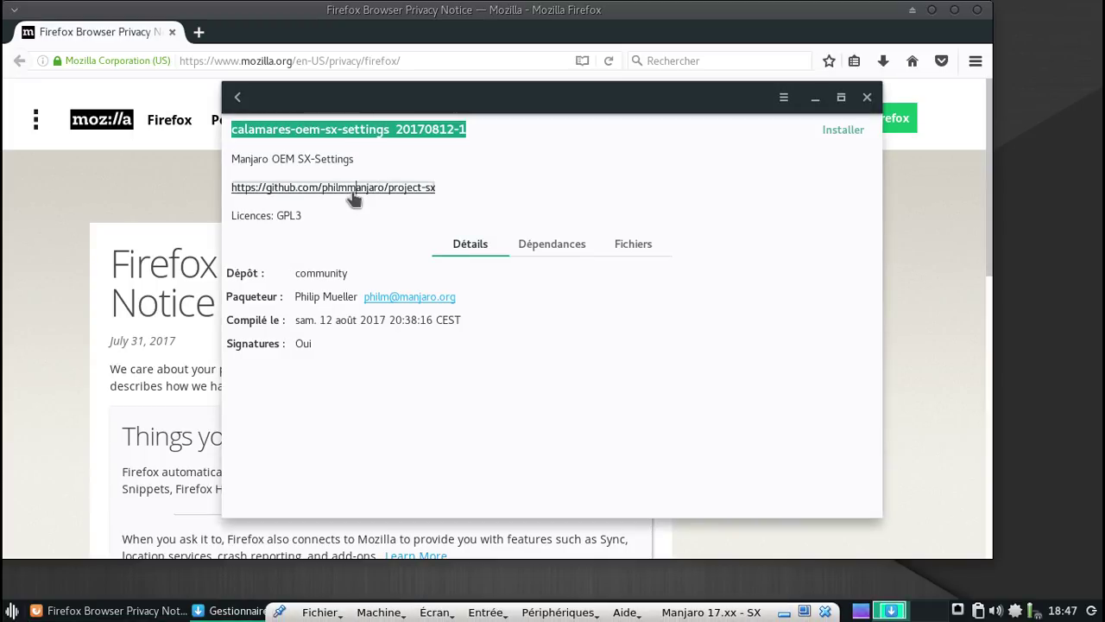
click(354, 188)
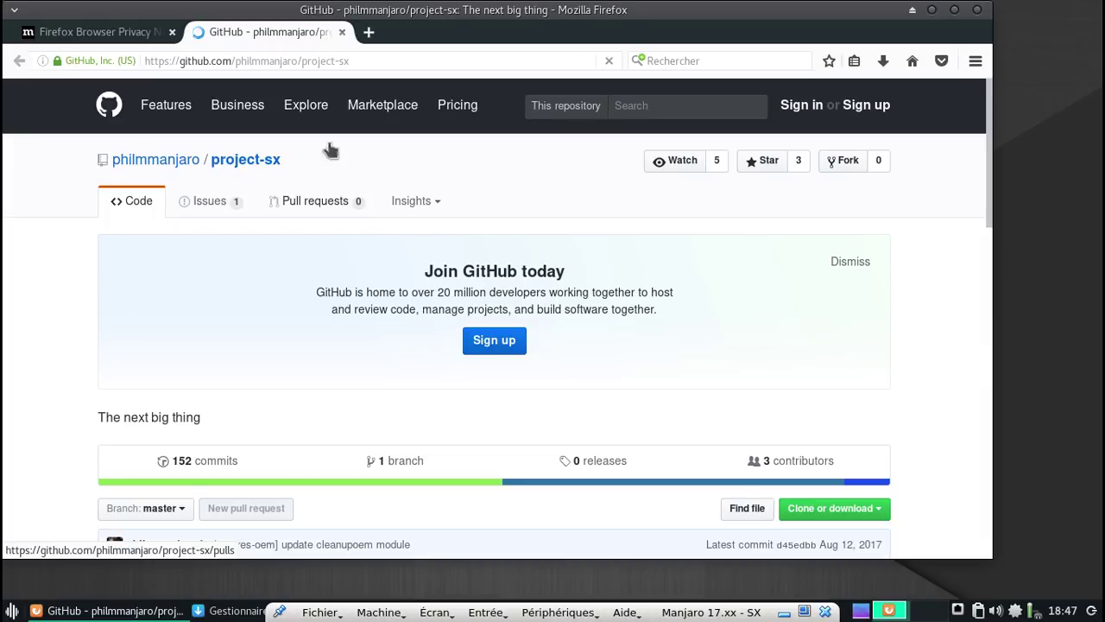
click(171, 32)
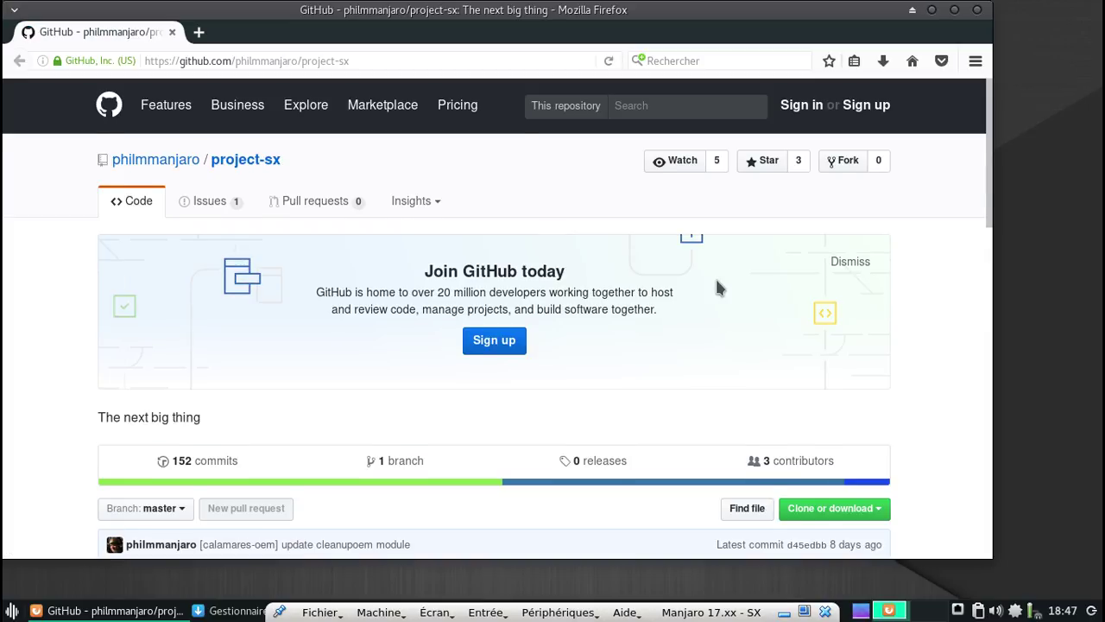
Scroll through the project-sx repository's folders and README
scroll(716, 283, down, 2)
scroll(716, 283, up, 2)
scroll(717, 287, down, 9)
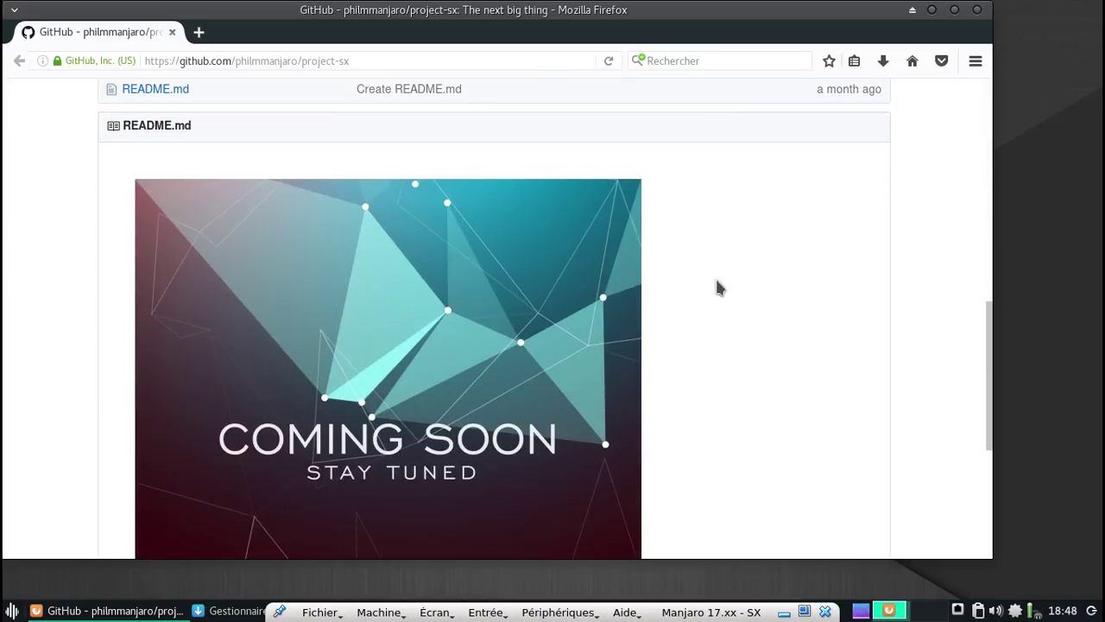
scroll(716, 287, down, 3)
scroll(717, 287, up, 8)
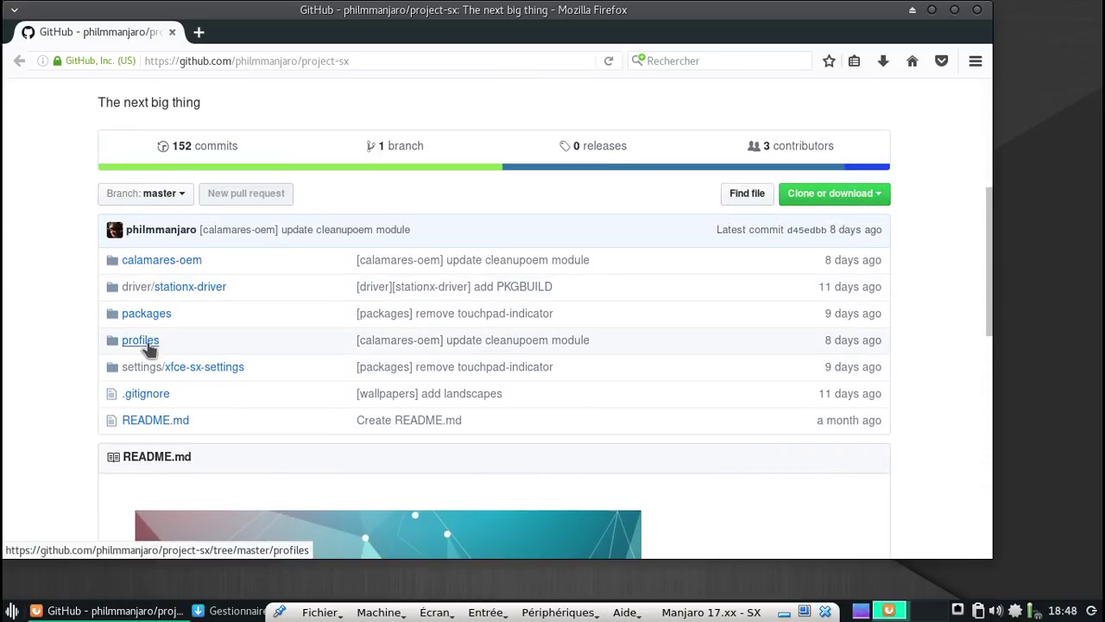
Browse into settings/xfce-sx-settings/skel/.config/volumeicon in the repository
click(195, 370)
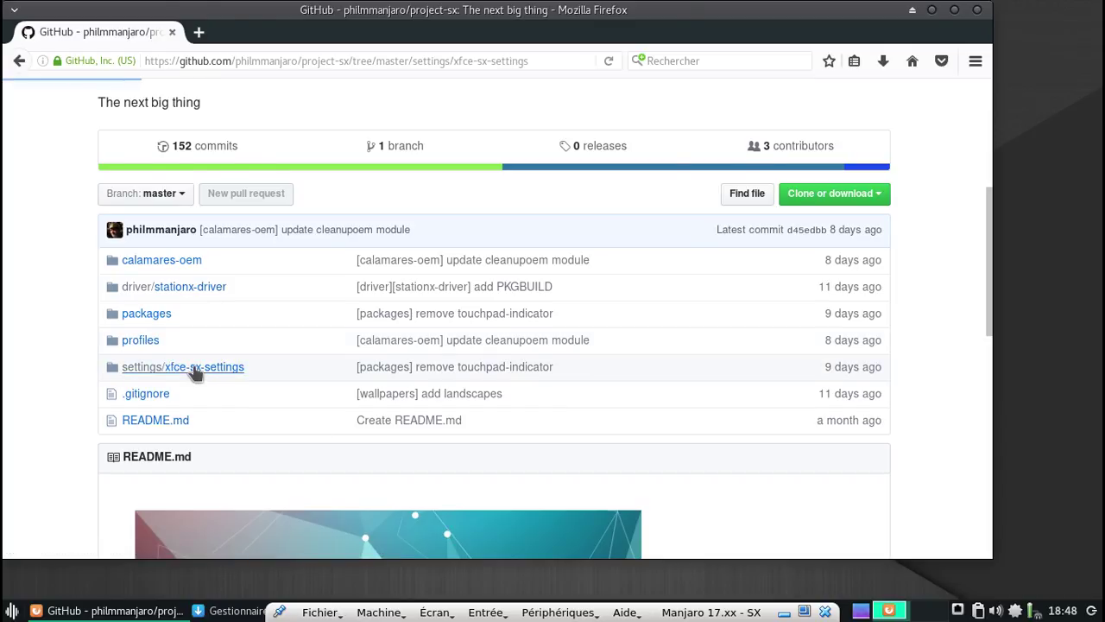
click(135, 365)
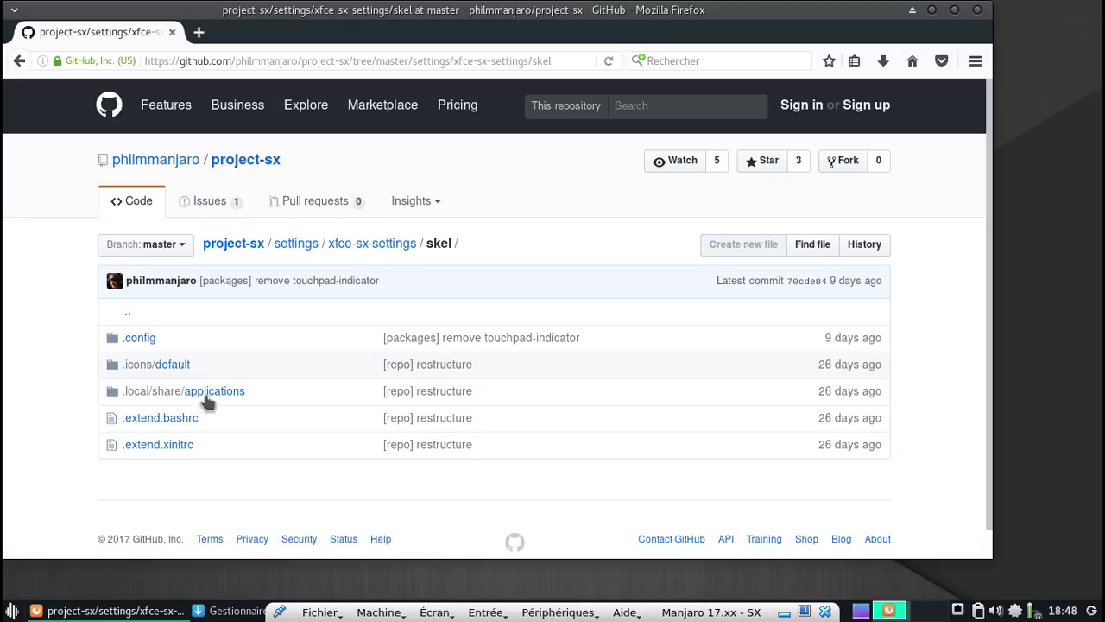
click(140, 343)
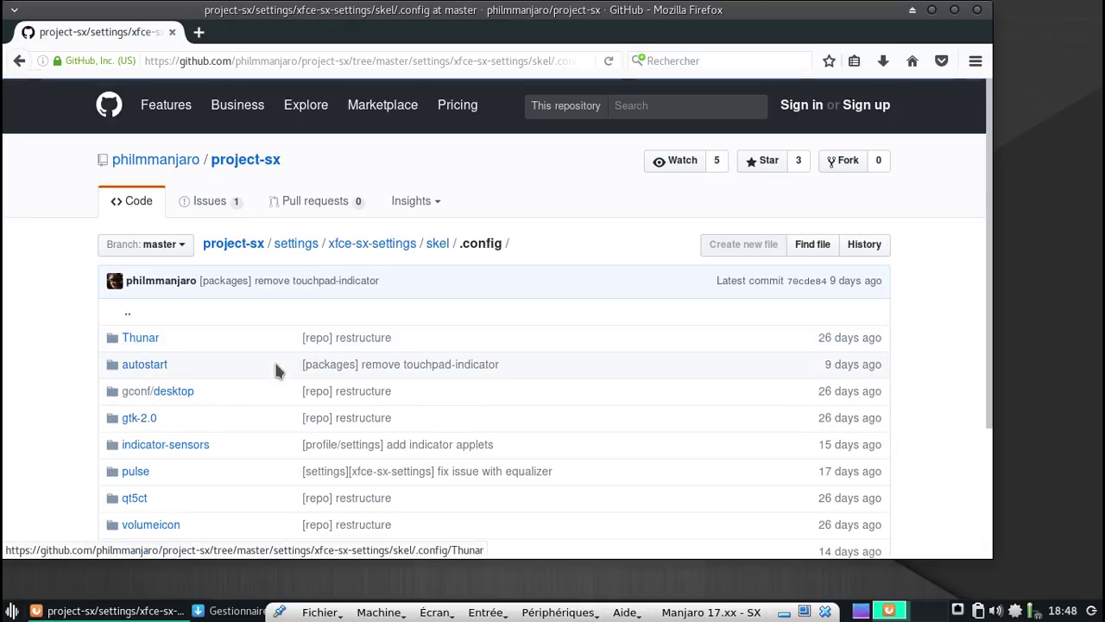
scroll(235, 361, down, 2)
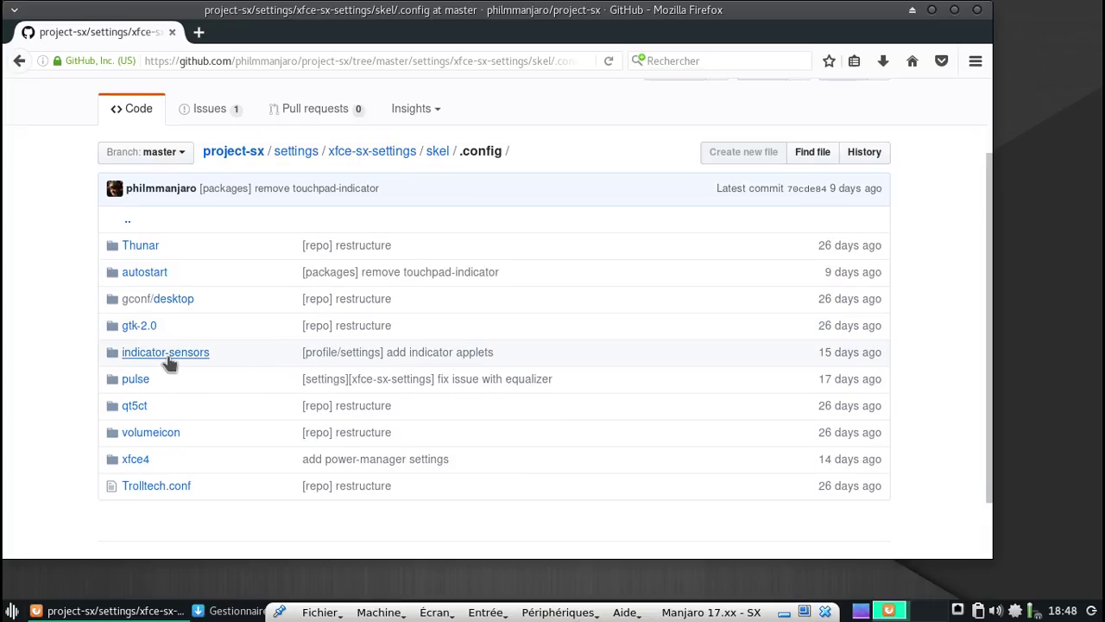
click(156, 437)
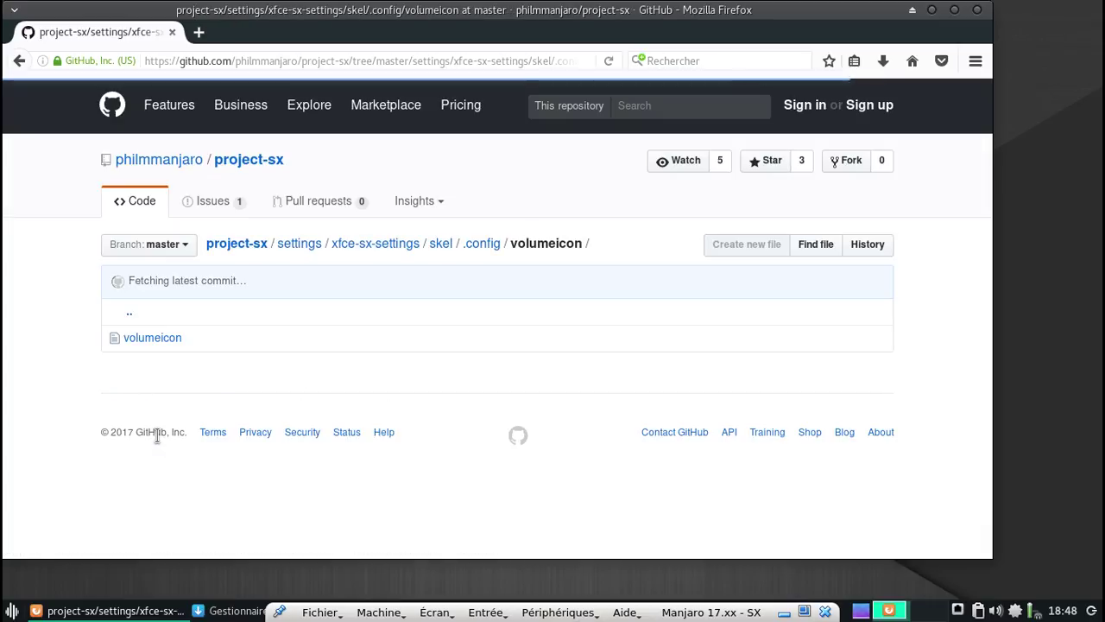
Read the volumeicon config file, then close Firefox and Pamac
click(145, 344)
scroll(373, 344, down, 3)
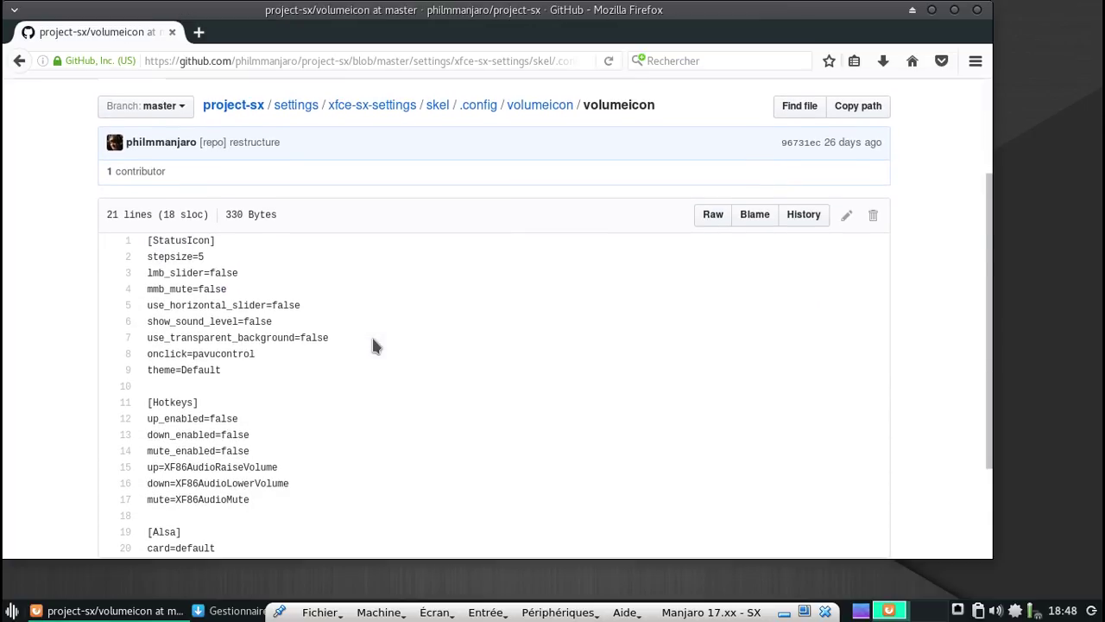
scroll(375, 345, down, 3)
scroll(373, 345, up, 4)
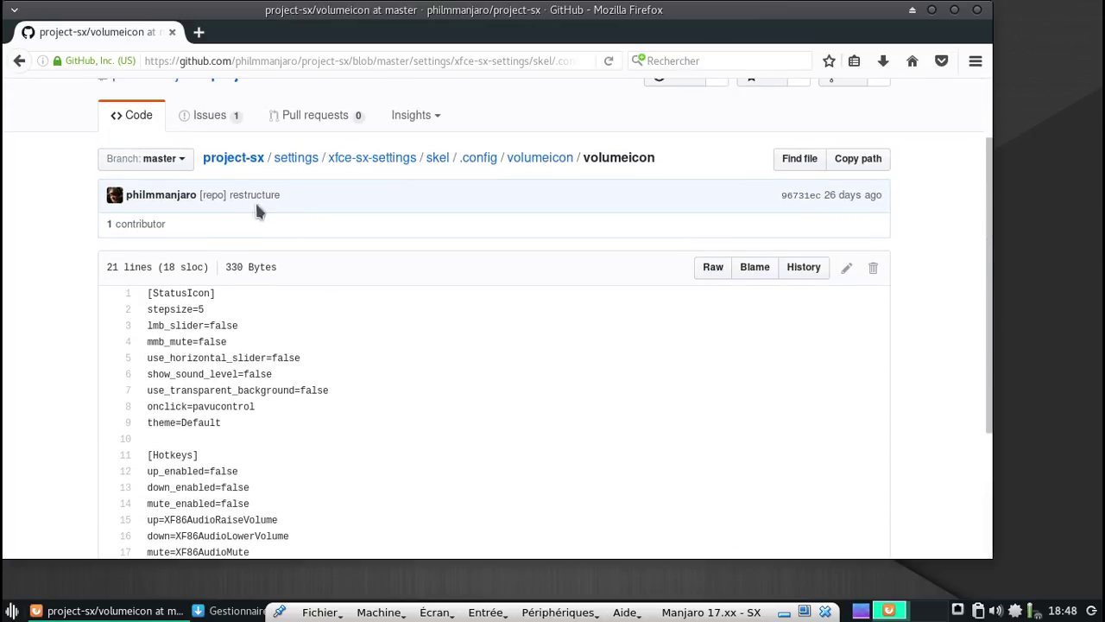
click(978, 11)
click(867, 96)
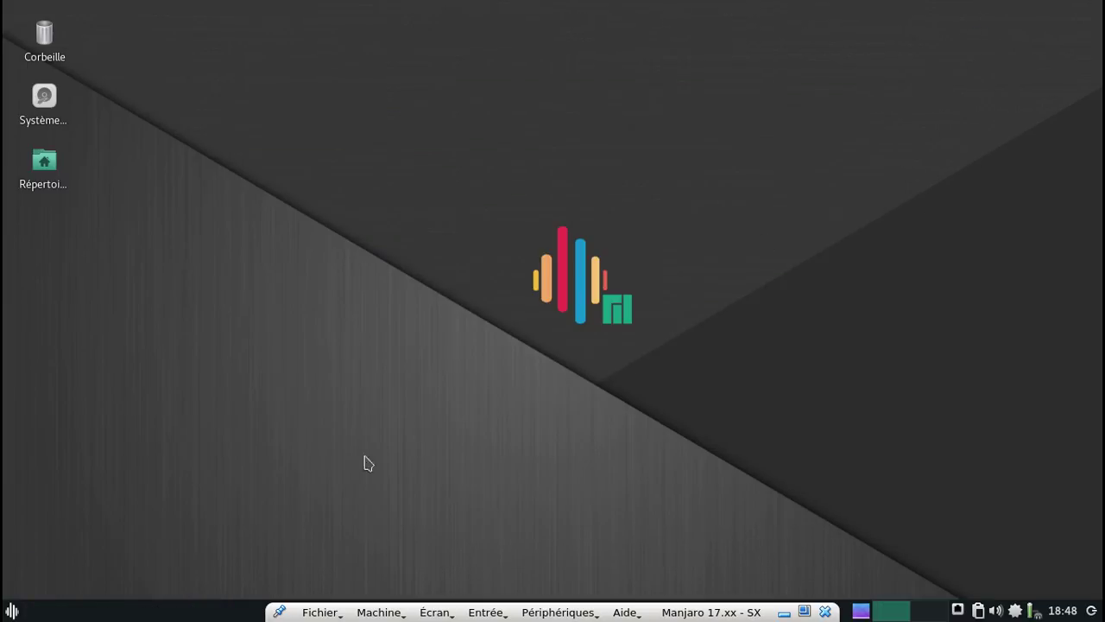